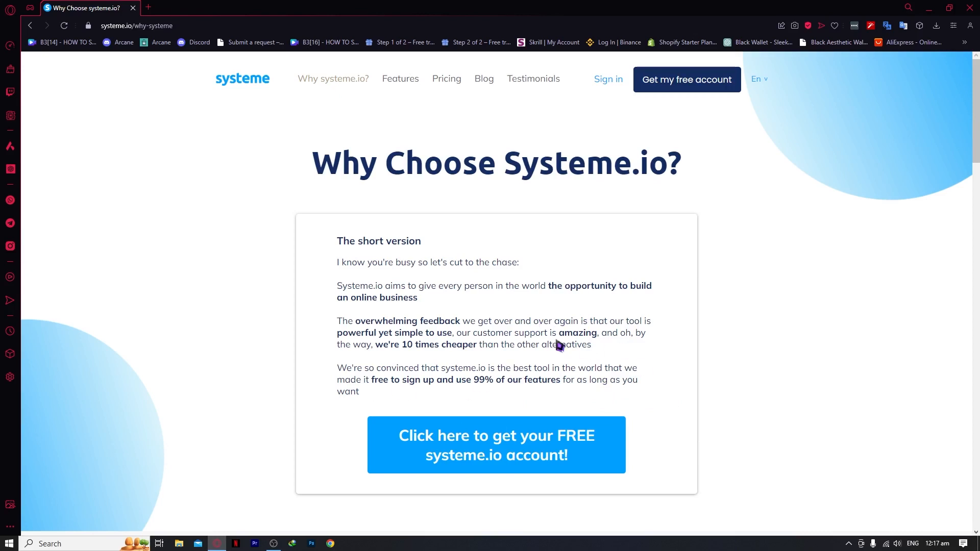
Open the pricing page comparing the Free $0, Startup $27, Webinar $47 and Unlimited $97 plans
scroll(494, 442, down, 1)
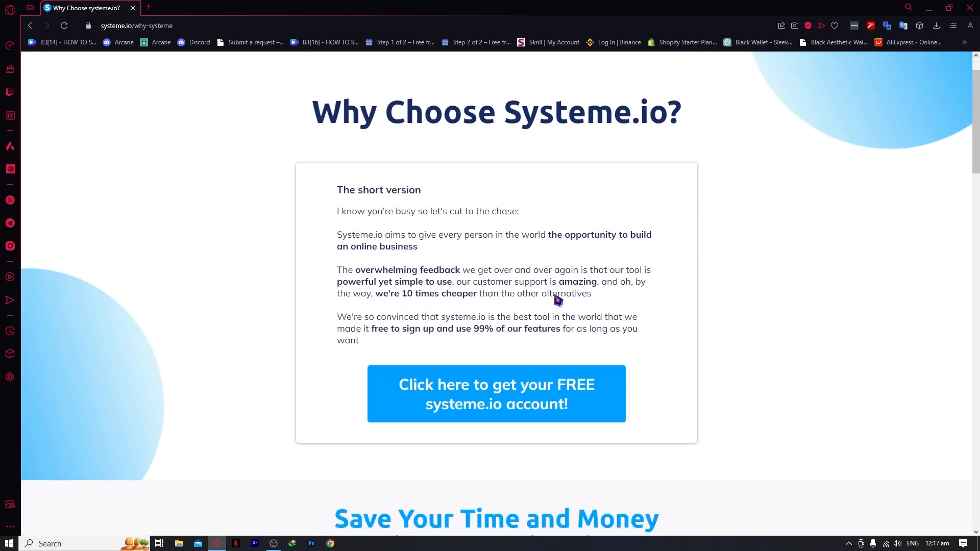
scroll(510, 308, up, 1)
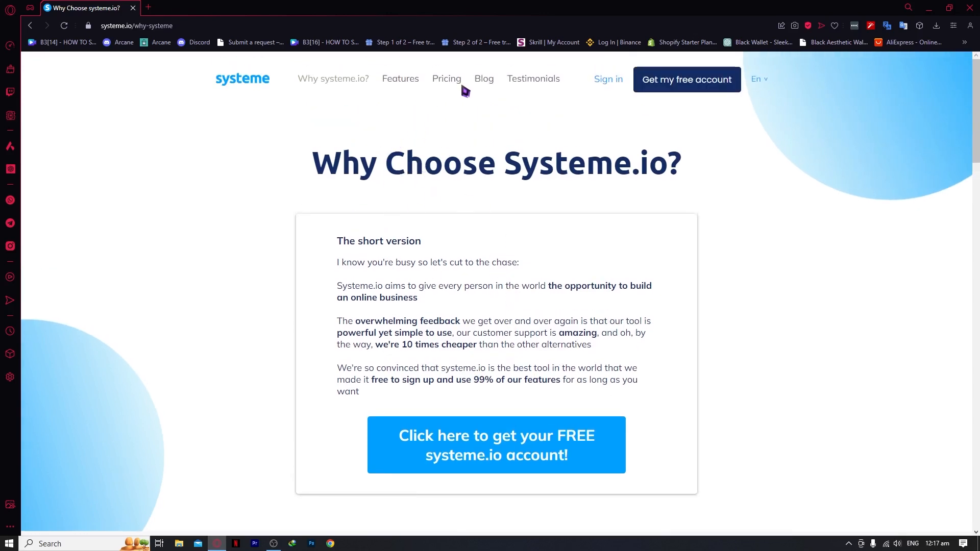
click(447, 81)
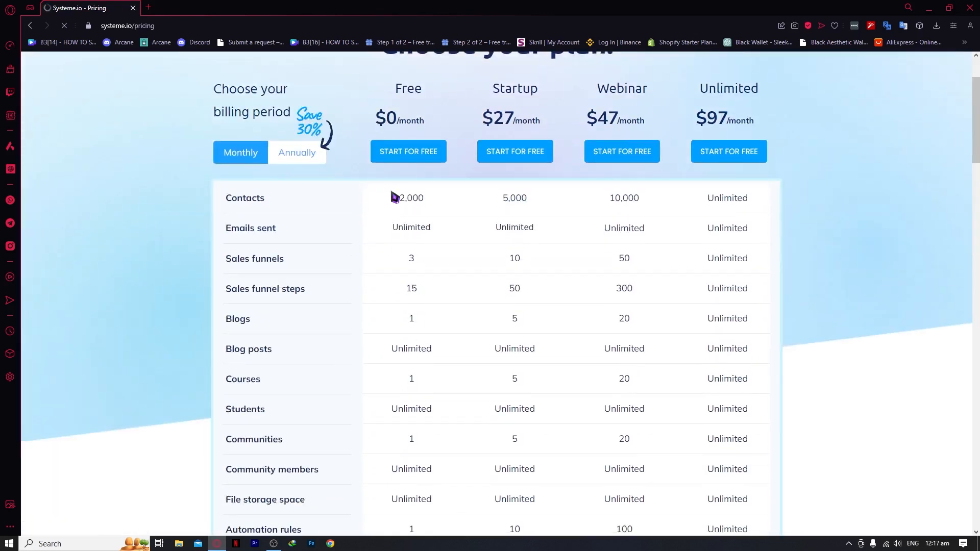
scroll(415, 204, down, 6)
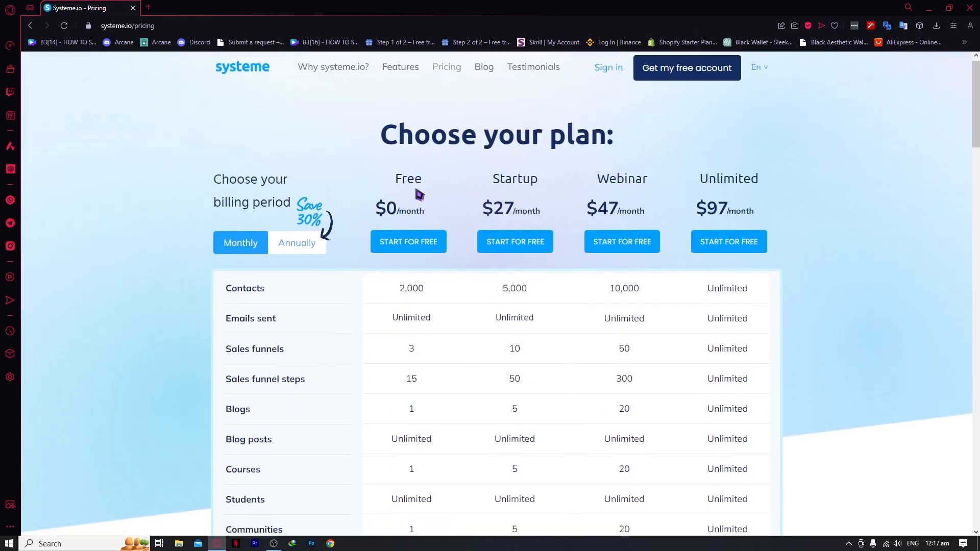
scroll(413, 239, down, 13)
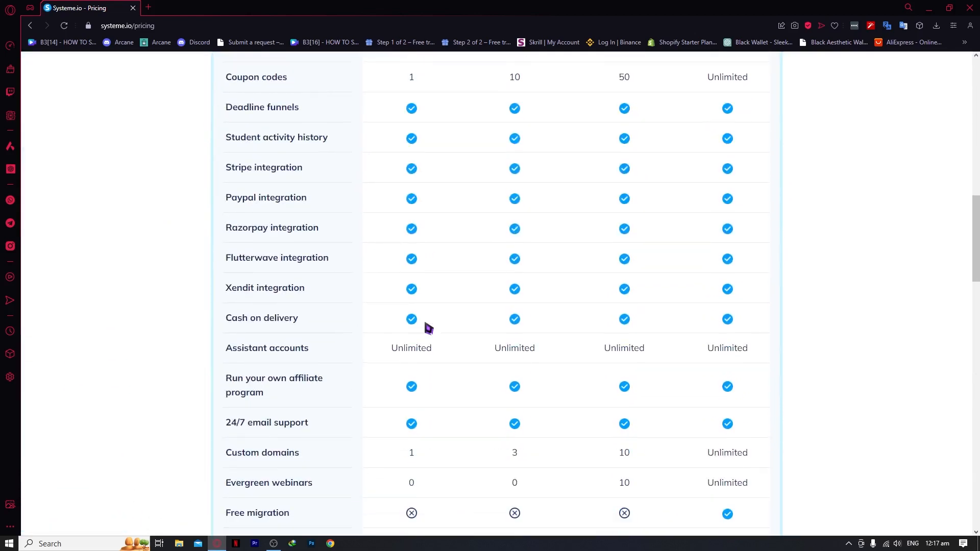
scroll(427, 326, up, 10)
scroll(427, 325, up, 8)
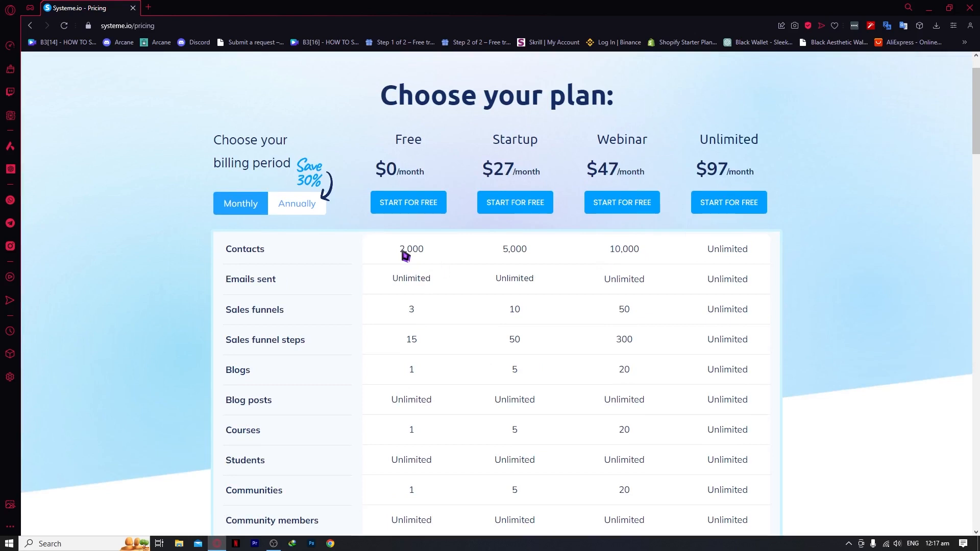
Highlight the contact limits: 2,000 on the Free plan and 5,000 on Startup
drag(403, 252, 428, 254)
click(453, 255)
drag(491, 249, 543, 253)
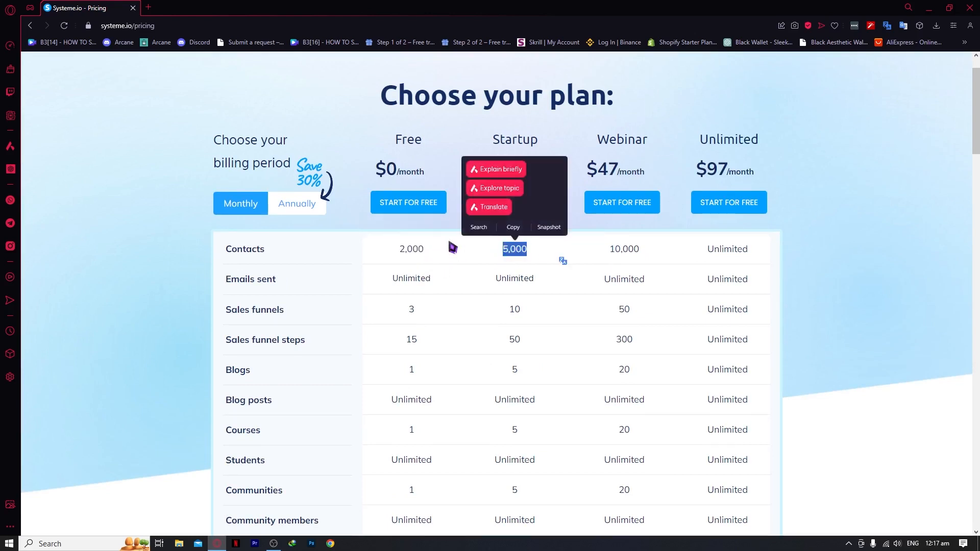
click(478, 258)
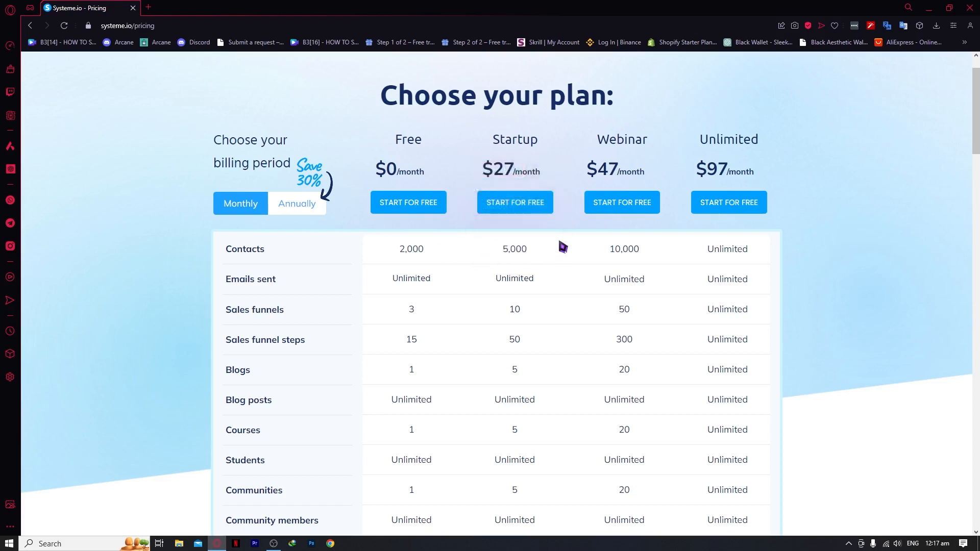
drag(503, 253, 536, 255)
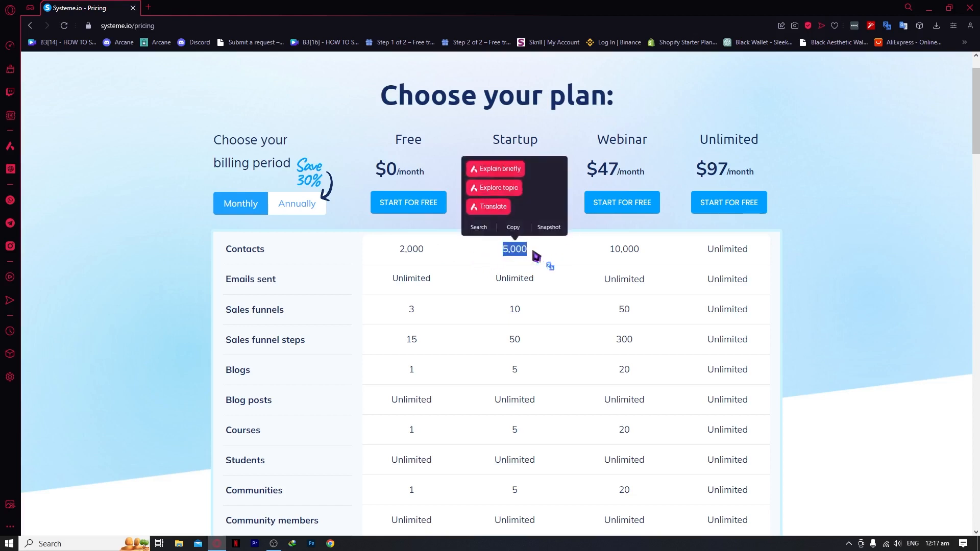
drag(448, 259, 399, 254)
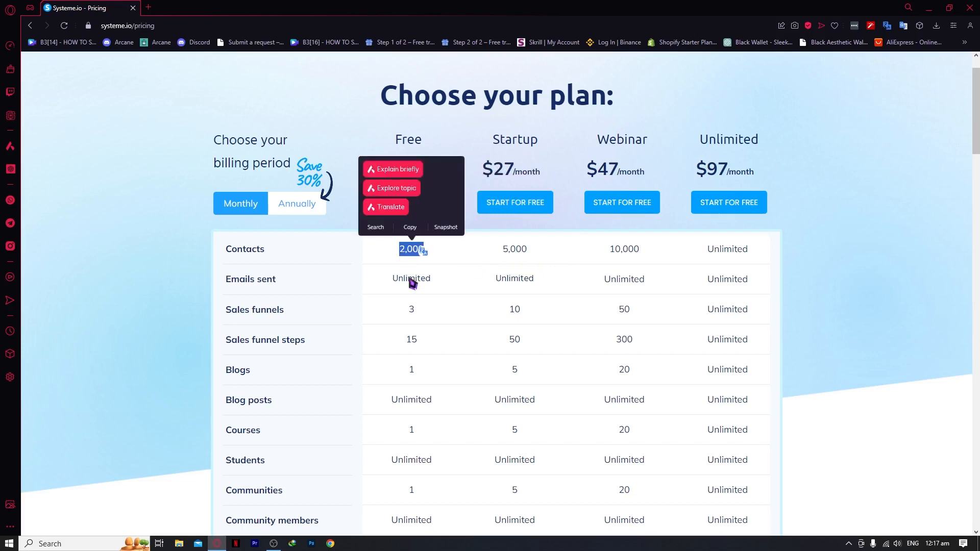
click(413, 286)
scroll(424, 341, down, 6)
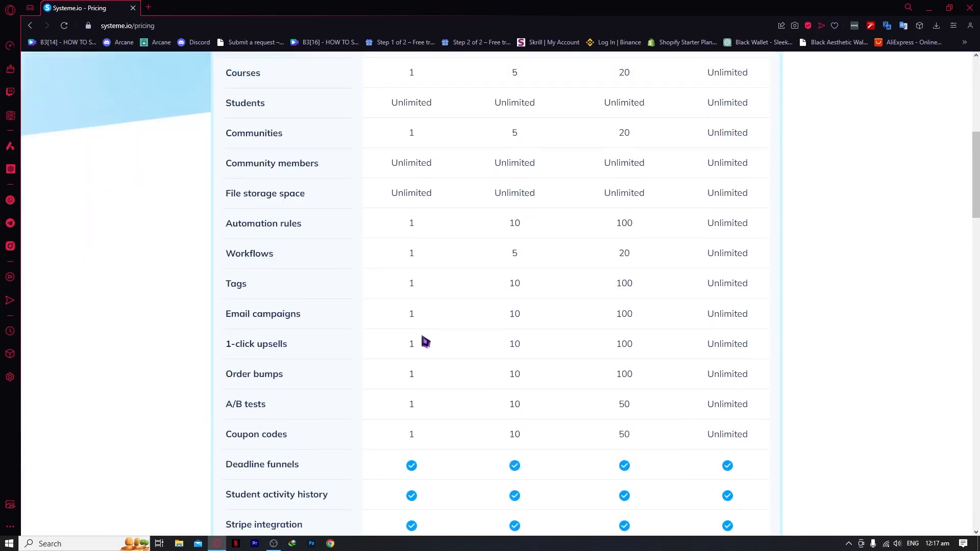
scroll(424, 342, down, 9)
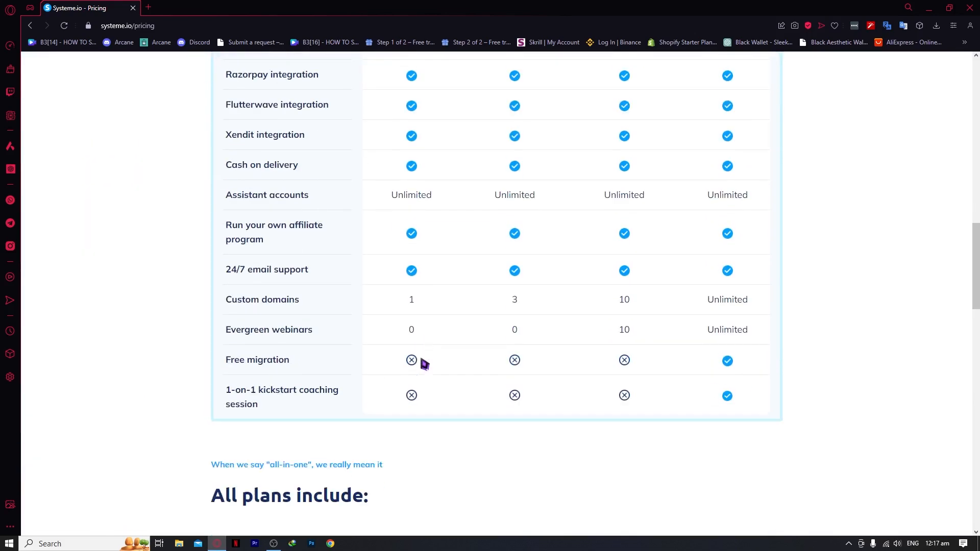
scroll(431, 380, up, 20)
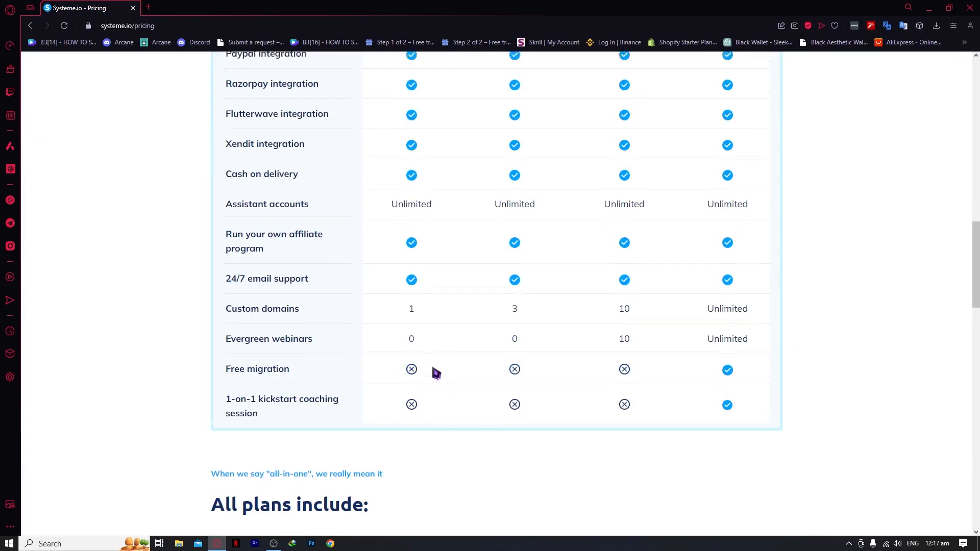
scroll(433, 375, up, 1)
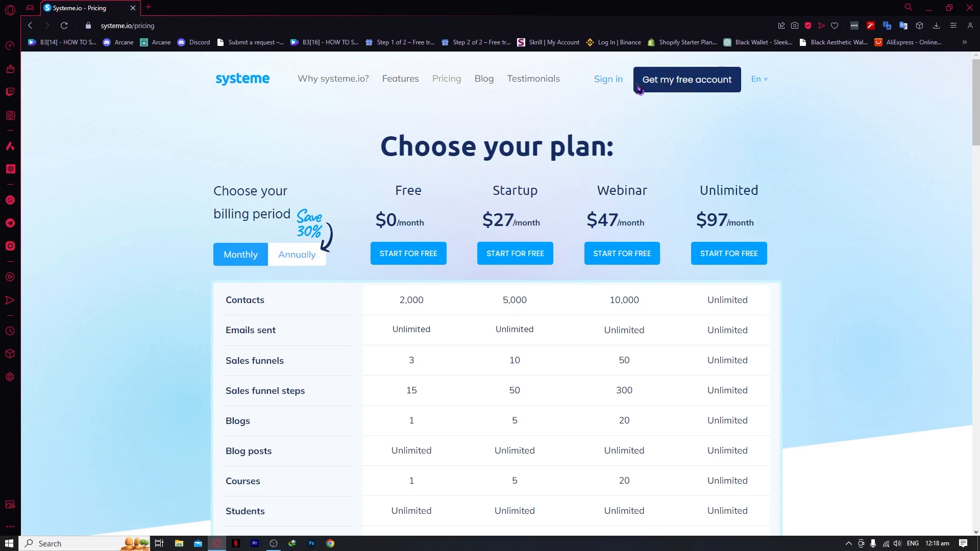
Start a free account signup with an email address and open the Confirm your email address message
click(683, 86)
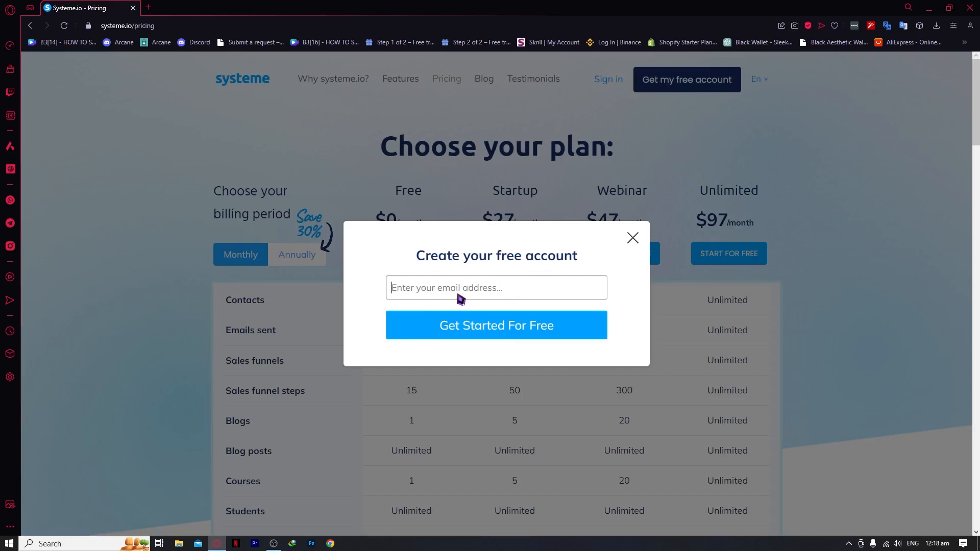
click(507, 296)
click(528, 131)
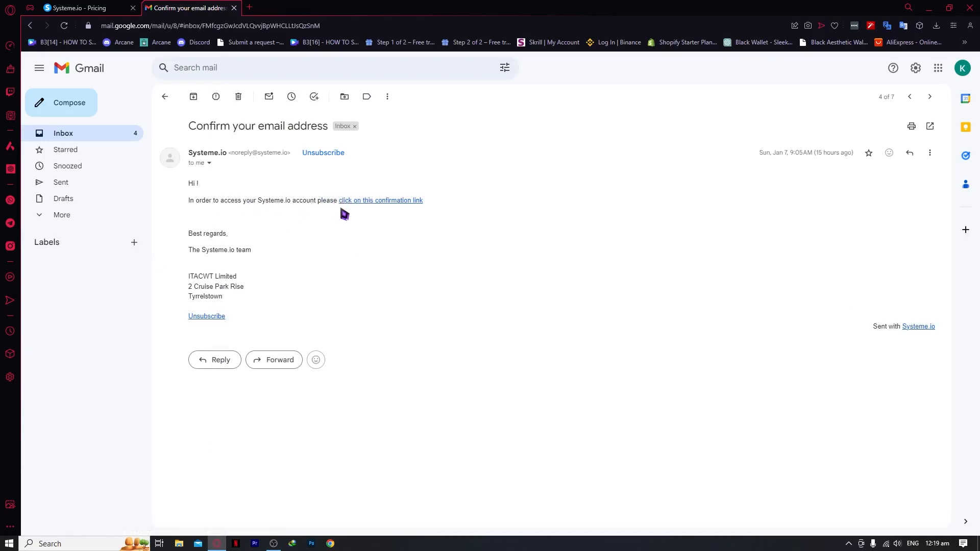
Follow the emailed confirmation link to reach the new account's empty Funnels page
click(365, 201)
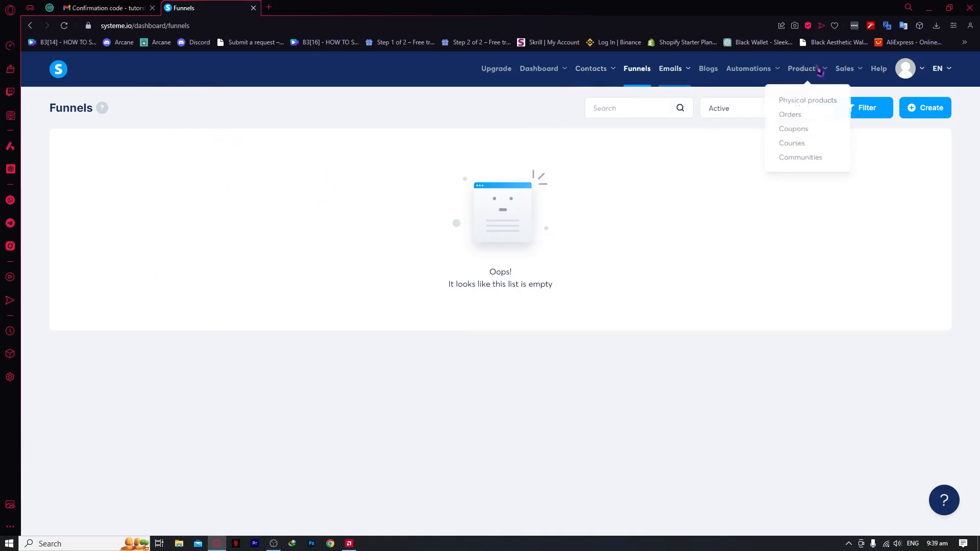
Look over the Contacts, Funnels, Emails, Automations, Products and Sales menus, ending on the Dashboard with 0 new leads
mouse_move(842, 71)
mouse_move(591, 78)
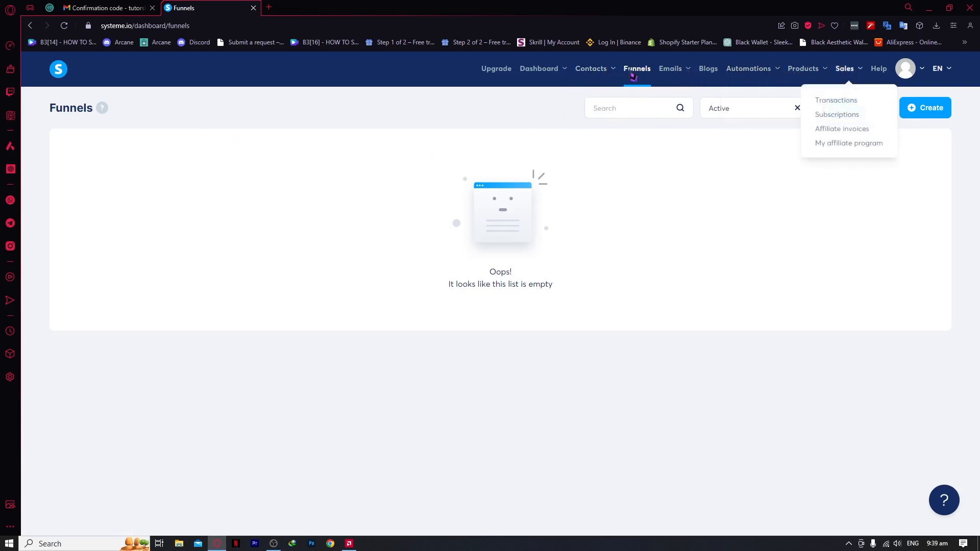
mouse_move(544, 77)
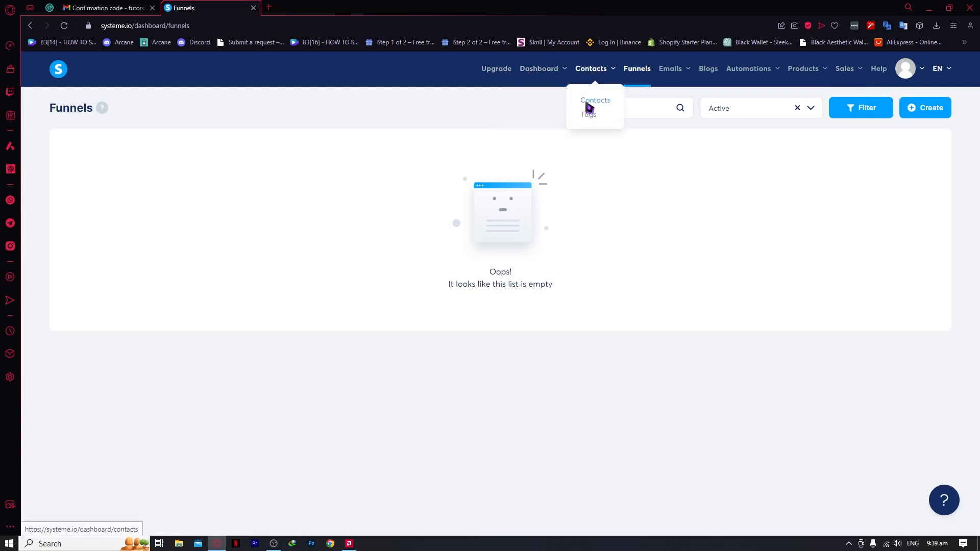
click(636, 80)
mouse_move(674, 76)
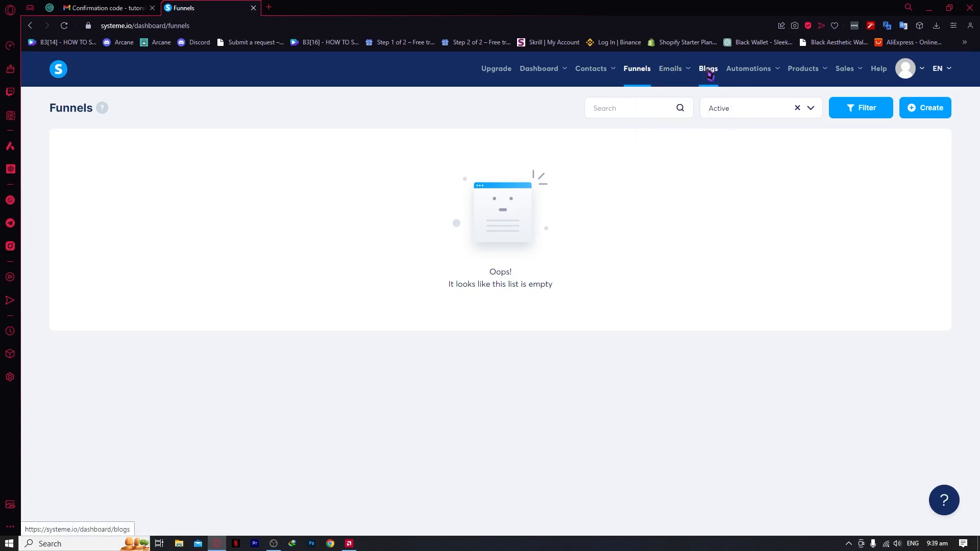
mouse_move(749, 76)
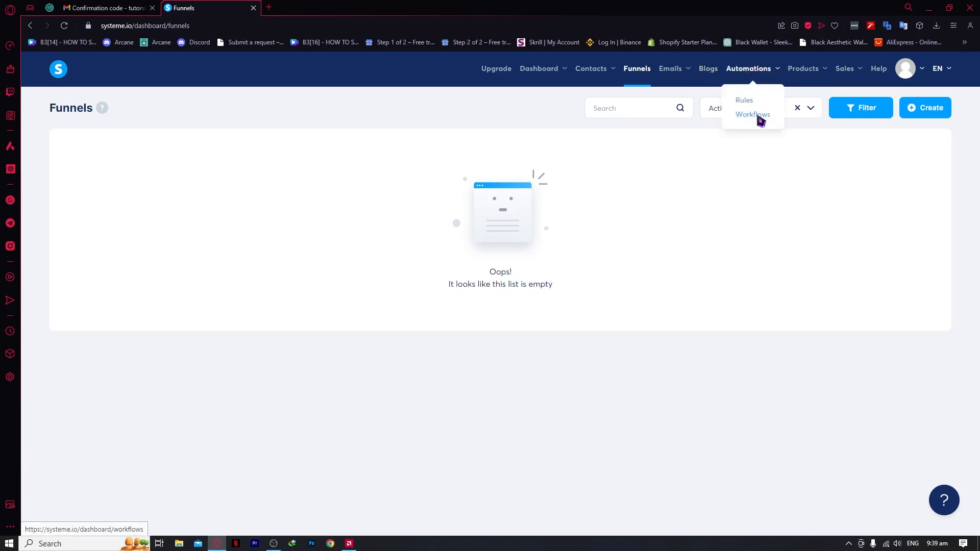
mouse_move(808, 79)
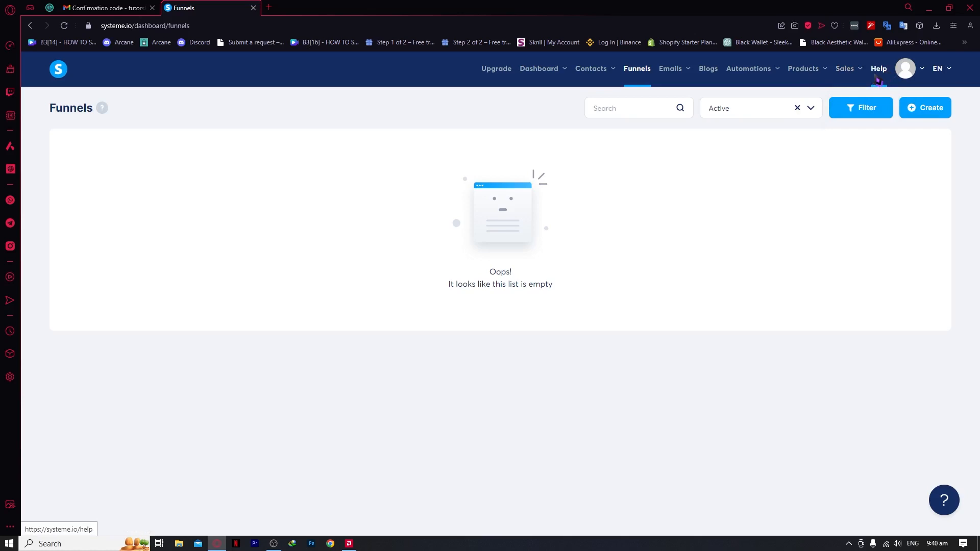
mouse_move(948, 72)
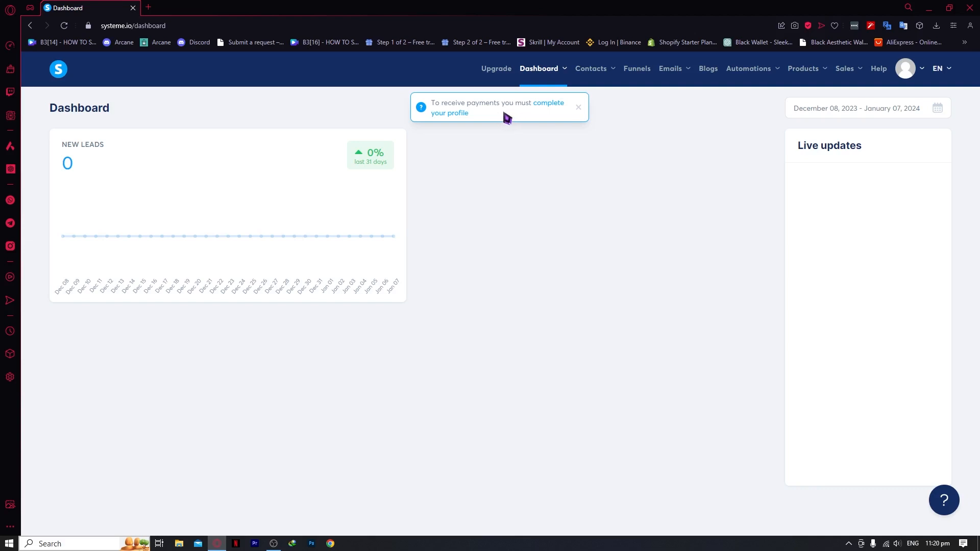
Browse the Payment gateways settings, then return to the empty Funnels list
click(552, 109)
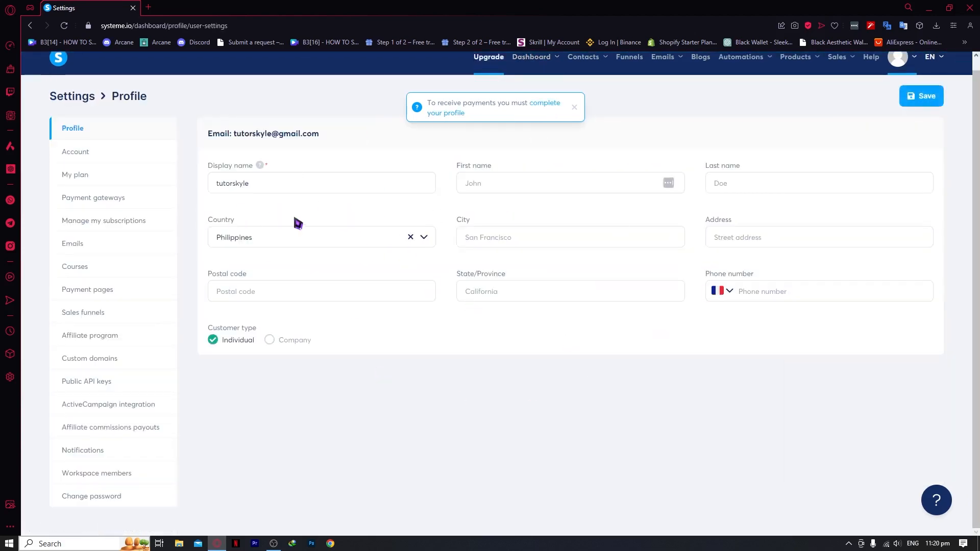
click(92, 198)
scroll(94, 205, down, 1)
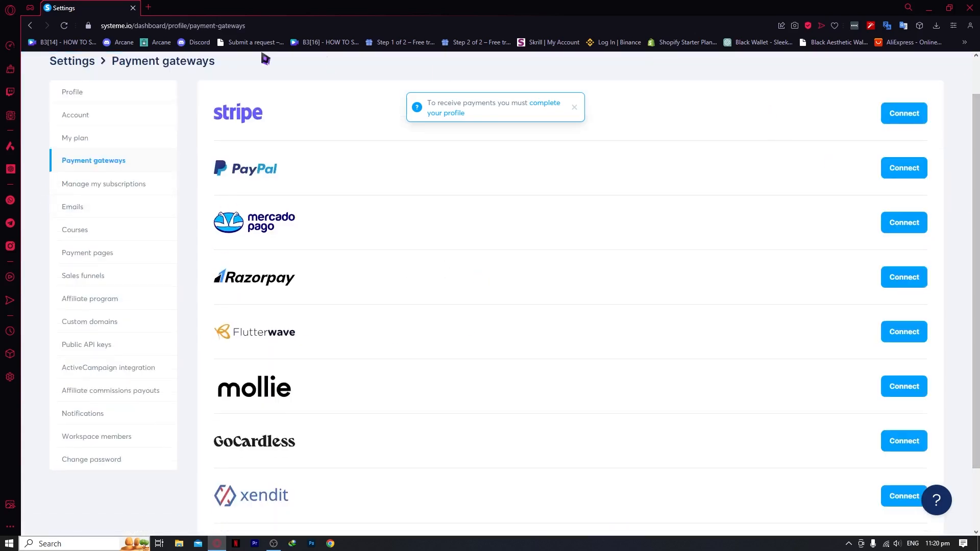
scroll(301, 195, down, 2)
scroll(403, 255, up, 3)
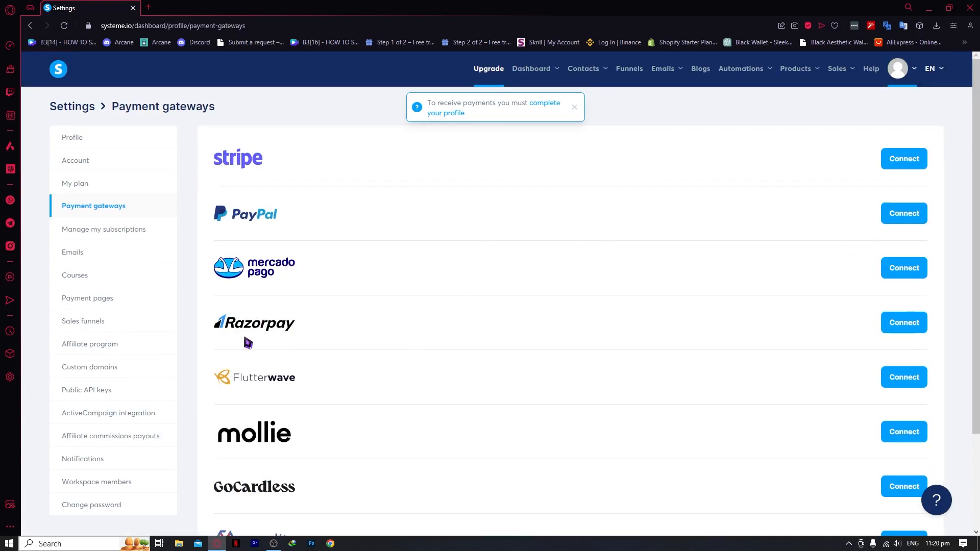
scroll(299, 396, down, 3)
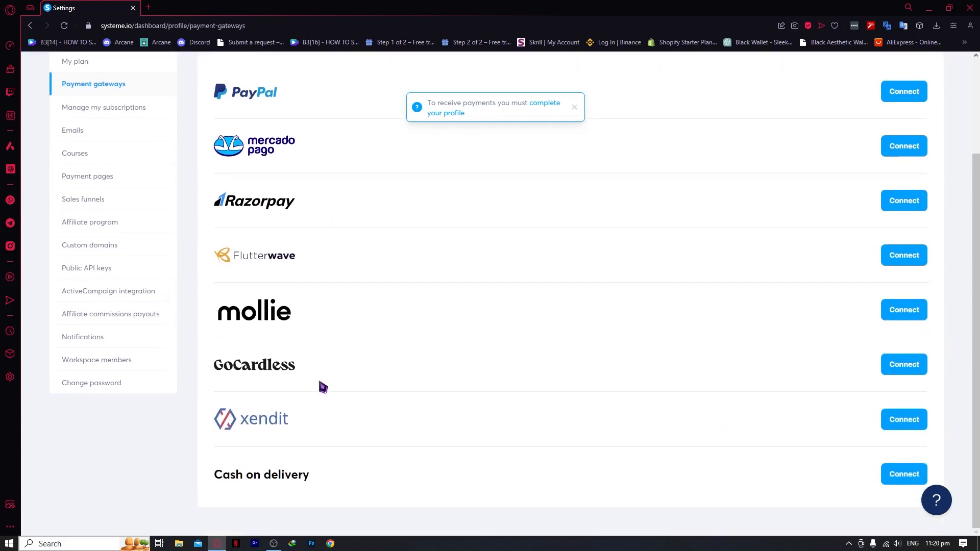
scroll(323, 387, up, 3)
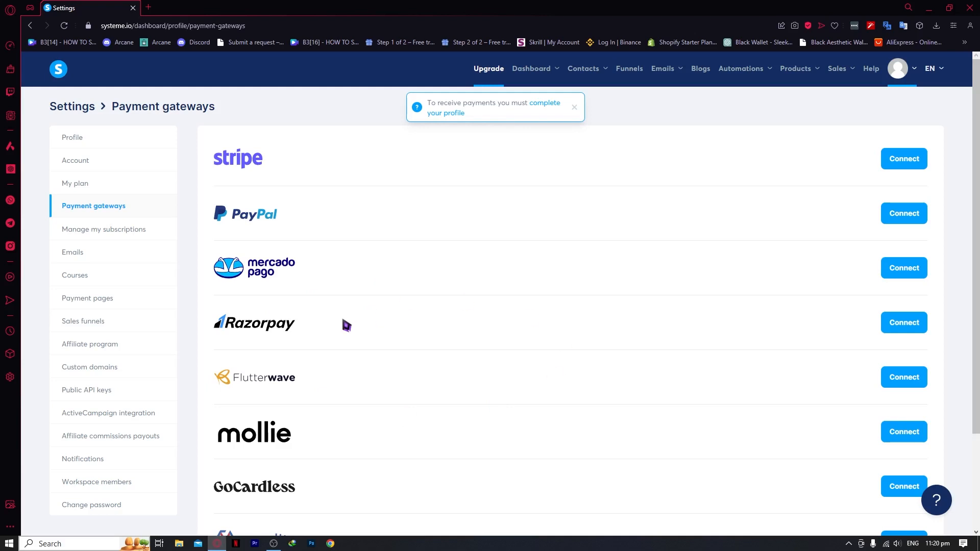
scroll(347, 325, down, 3)
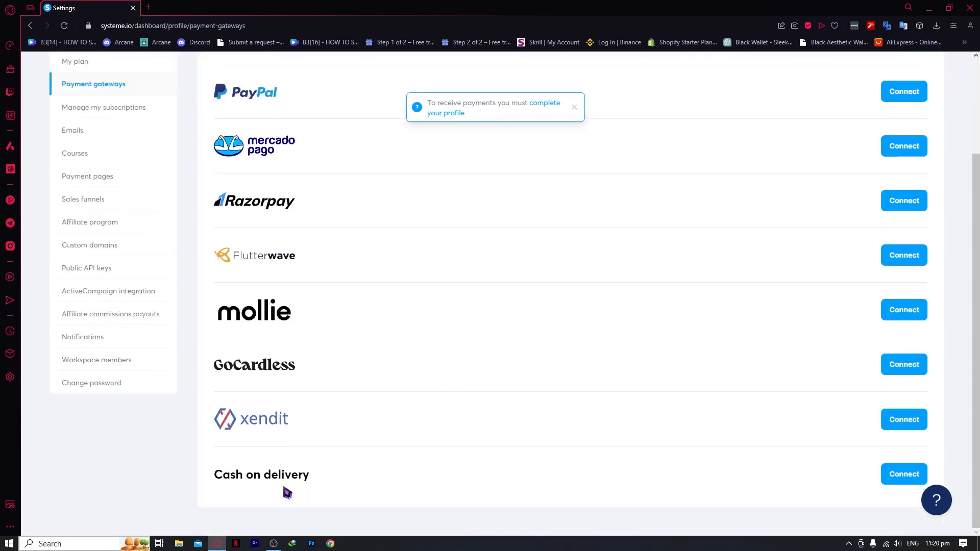
scroll(281, 491, up, 3)
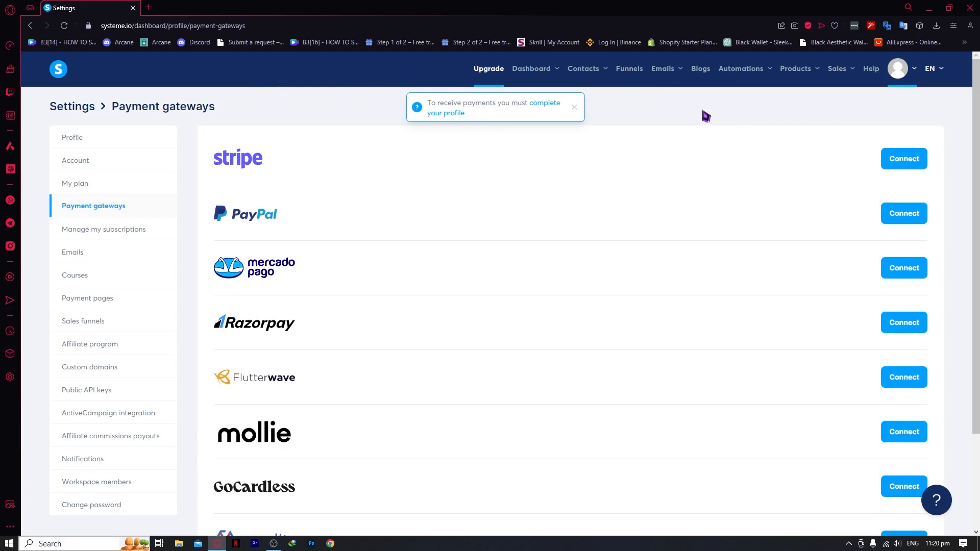
click(641, 80)
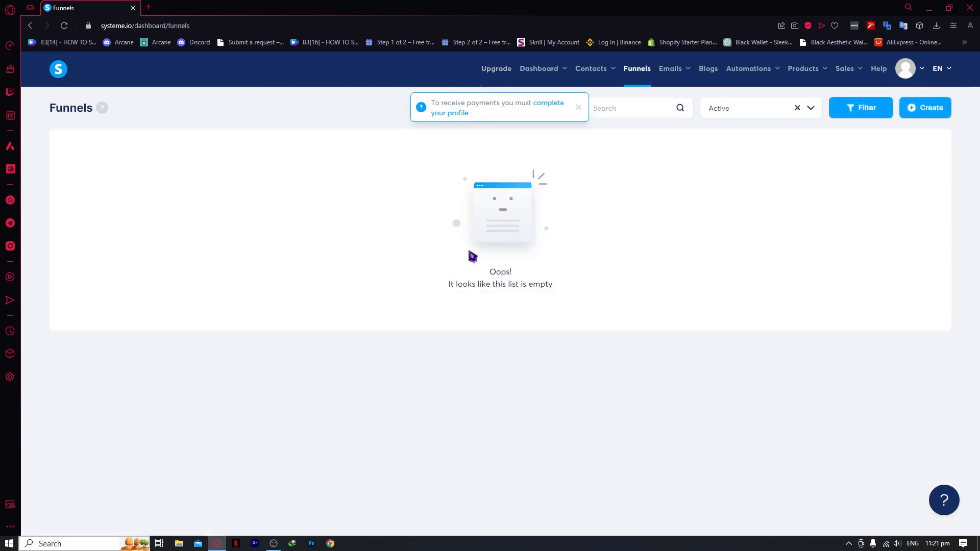
Create funnel 'MY SAMPLE FUNNEL' with goal Build an audience and currency U.S. Dollar, and save it
click(579, 108)
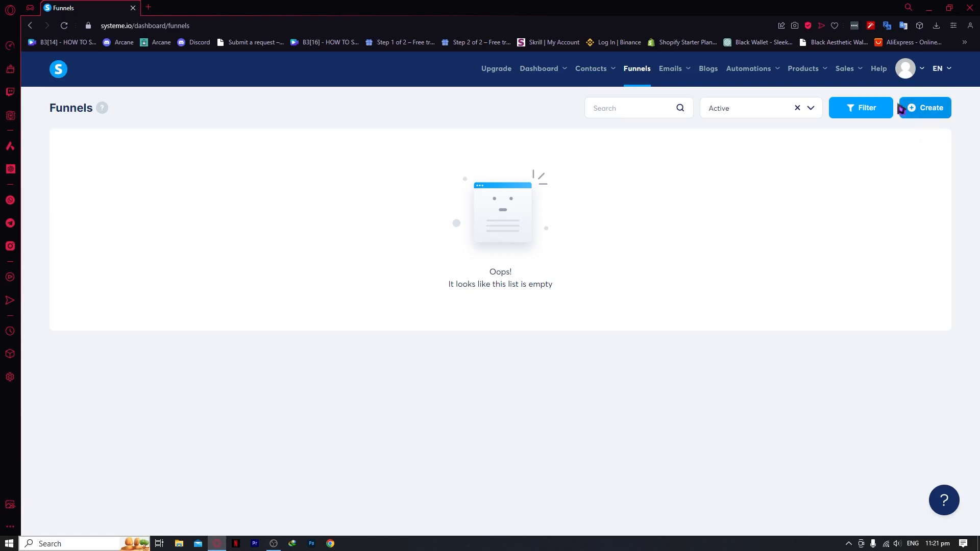
click(931, 112)
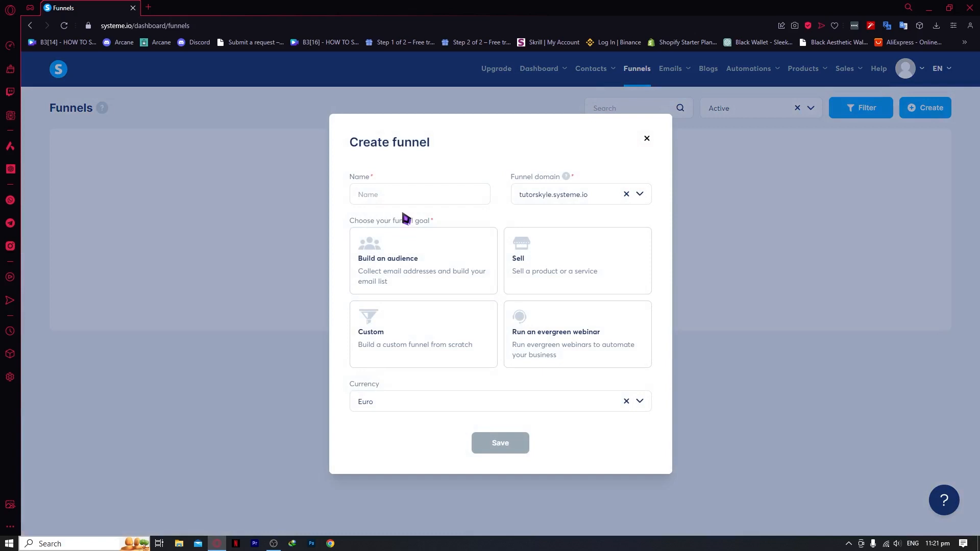
click(414, 197)
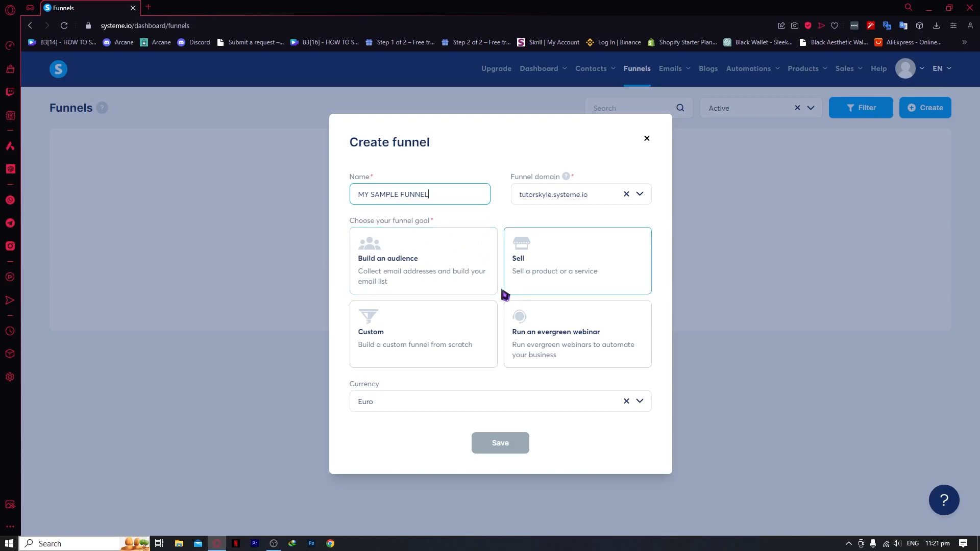
click(423, 241)
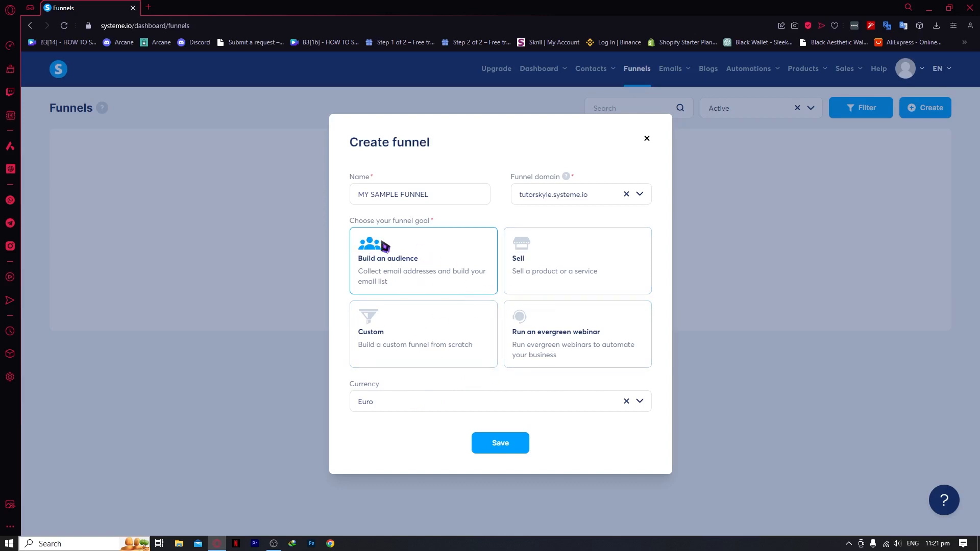
click(386, 407)
scroll(465, 321, down, 1)
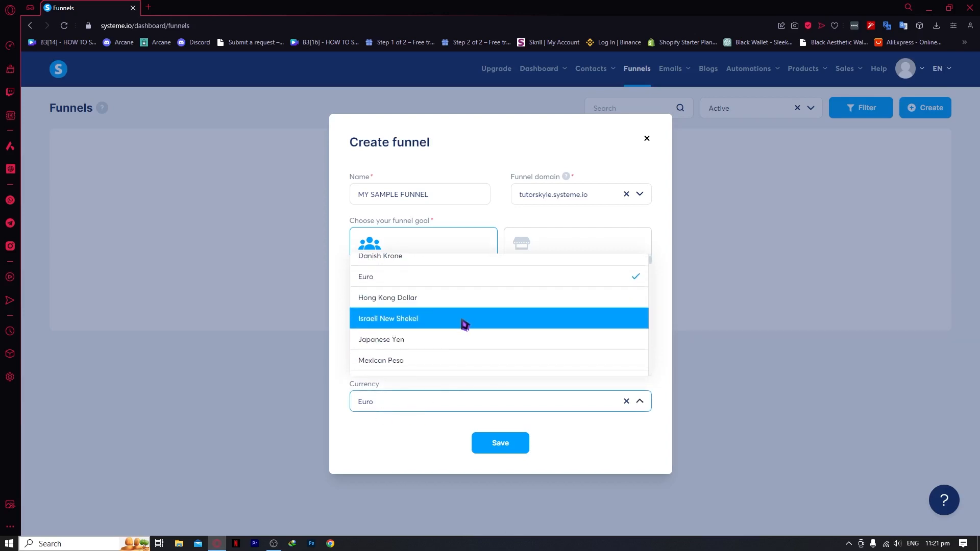
scroll(464, 323, down, 2)
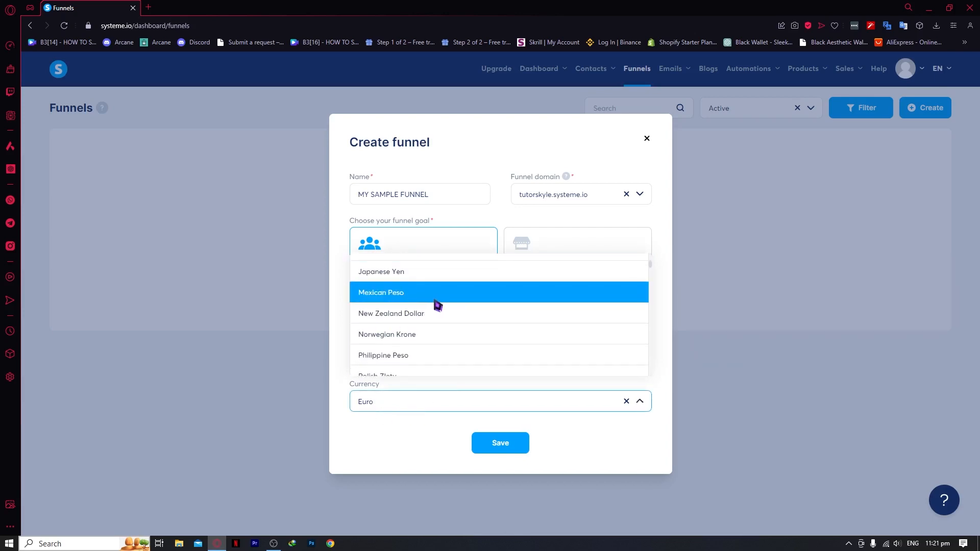
scroll(437, 306, down, 3)
scroll(433, 313, up, 5)
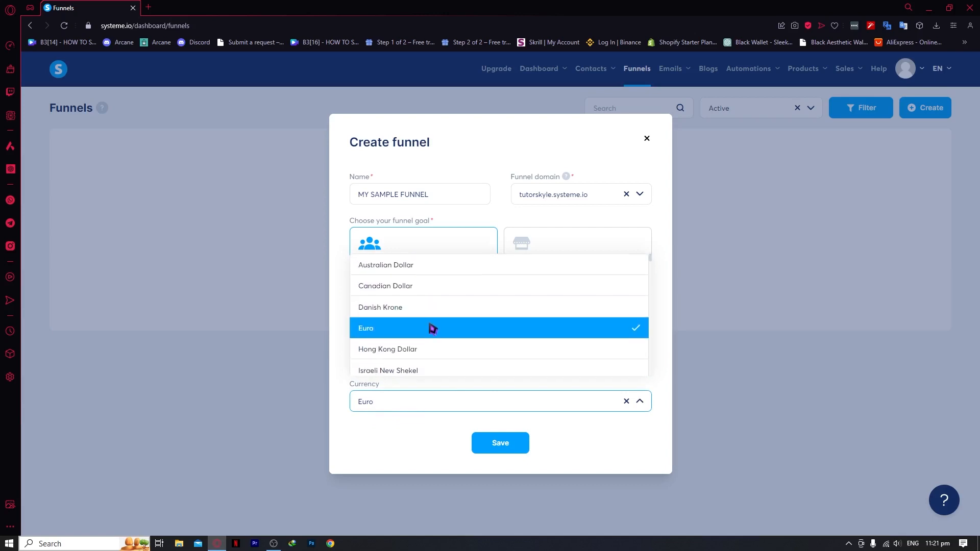
key(BackSpace)
key(BackSpace)
key(BackSpace)
key(BackSpace)
text(DO)
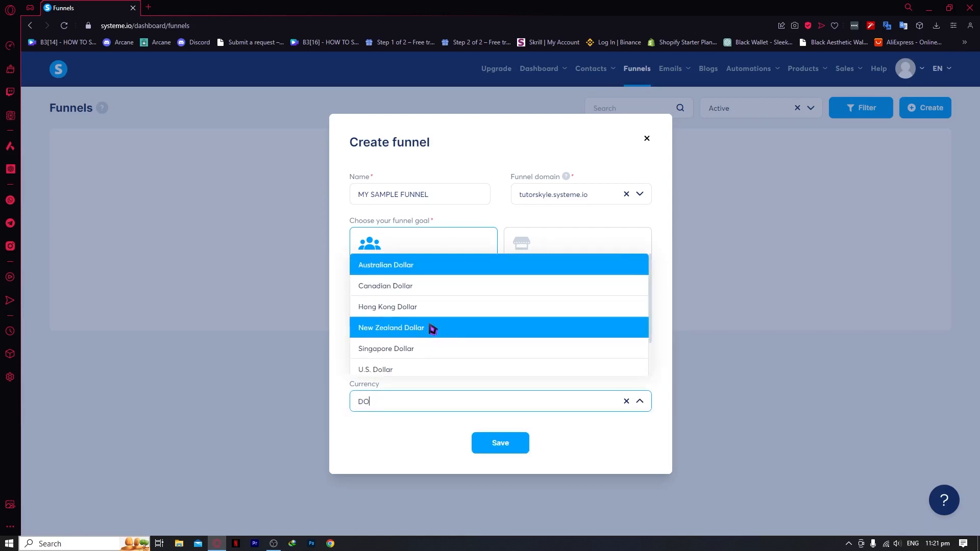
text(LLAR)
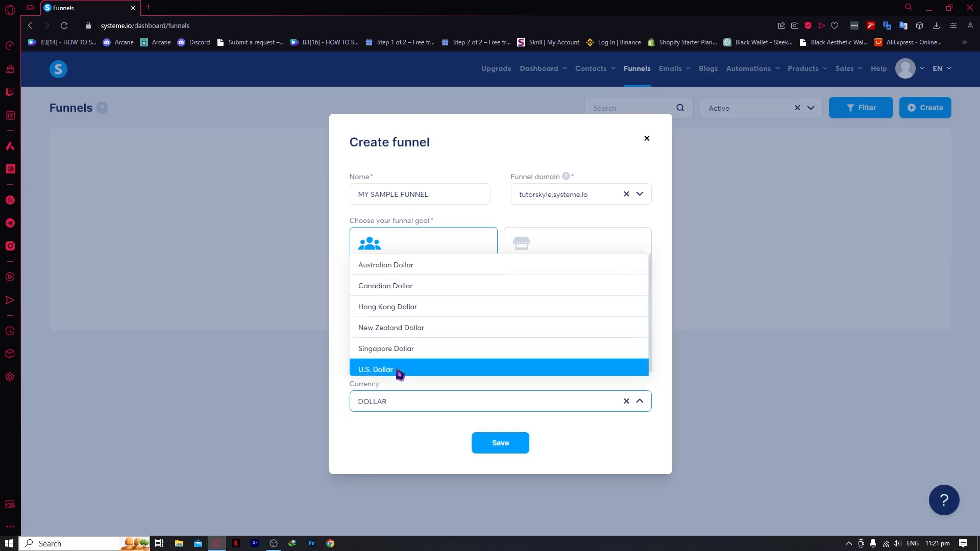
click(398, 369)
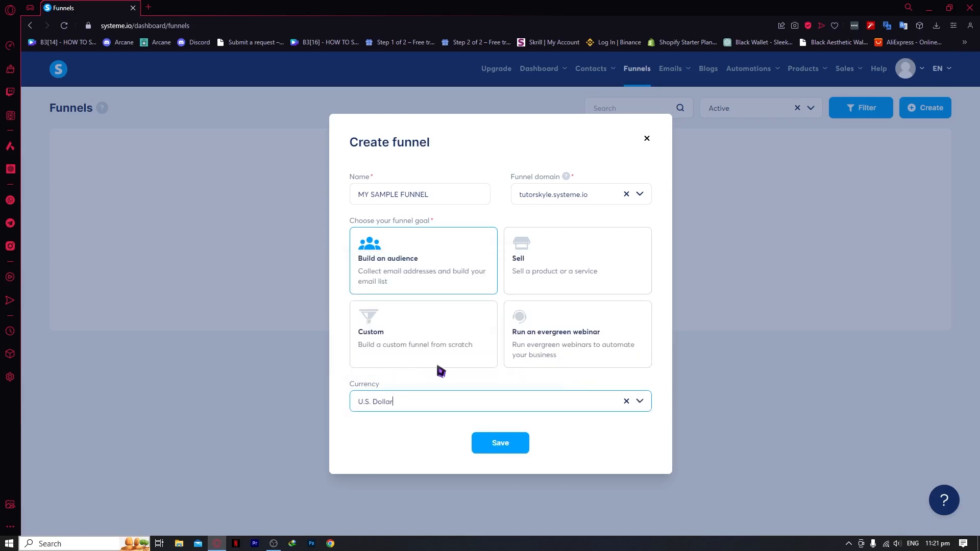
click(496, 448)
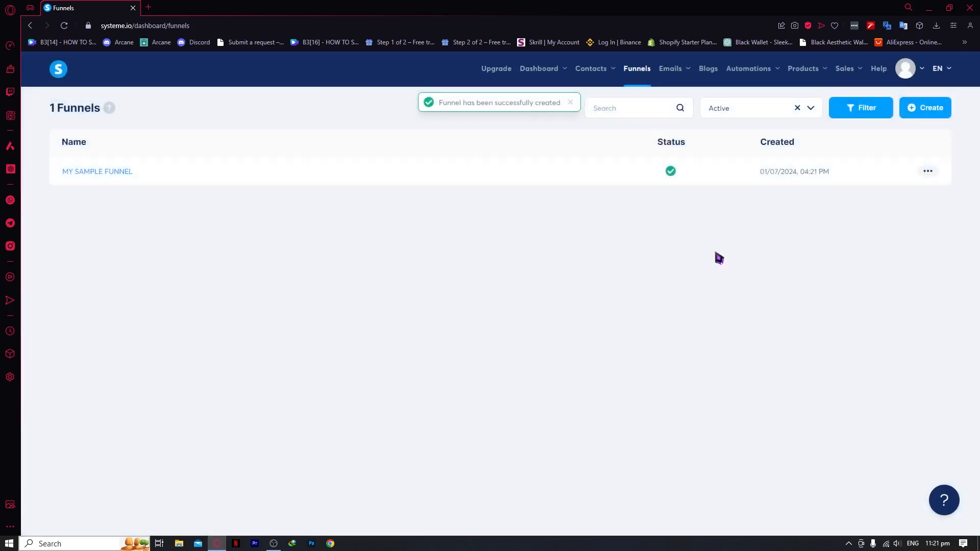
Open MY SAMPLE FUNNEL, go back to the Funnels list, and start a new funnel form
click(116, 171)
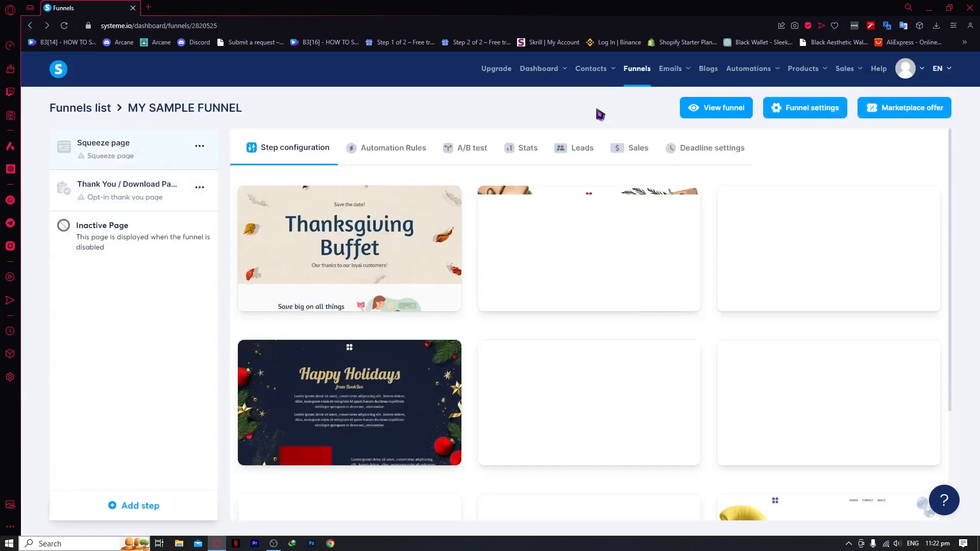
click(637, 72)
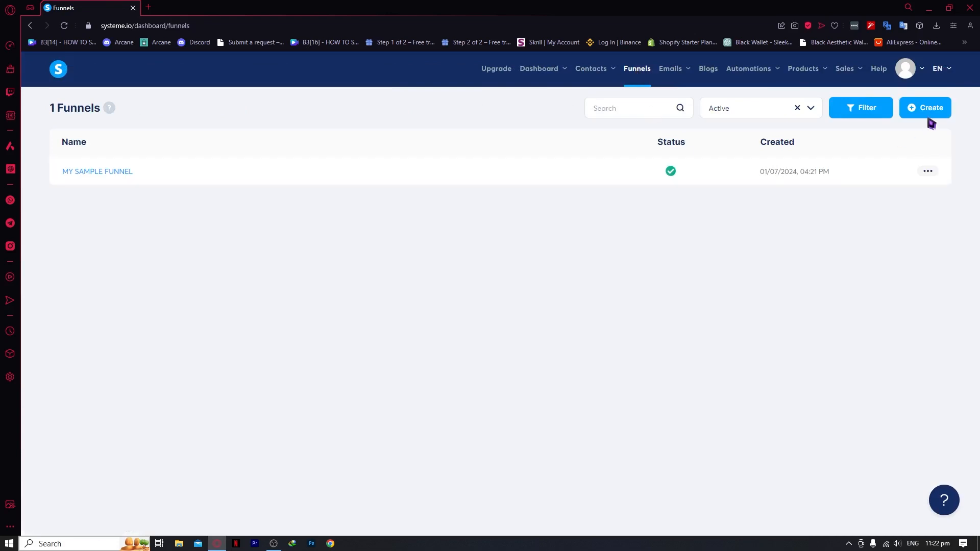
click(926, 113)
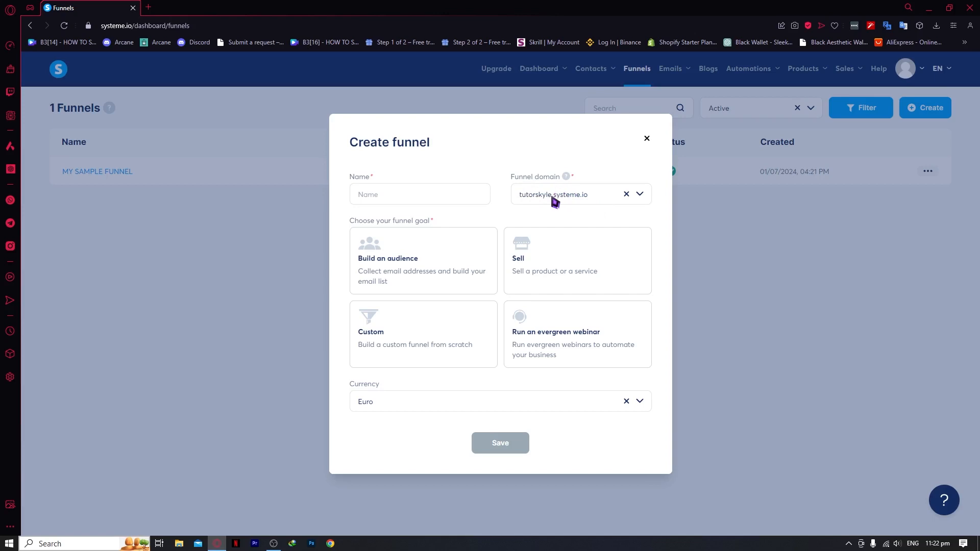
Inspect the Funnel domain field and its domain options, then close the form unsaved
drag(520, 194, 546, 196)
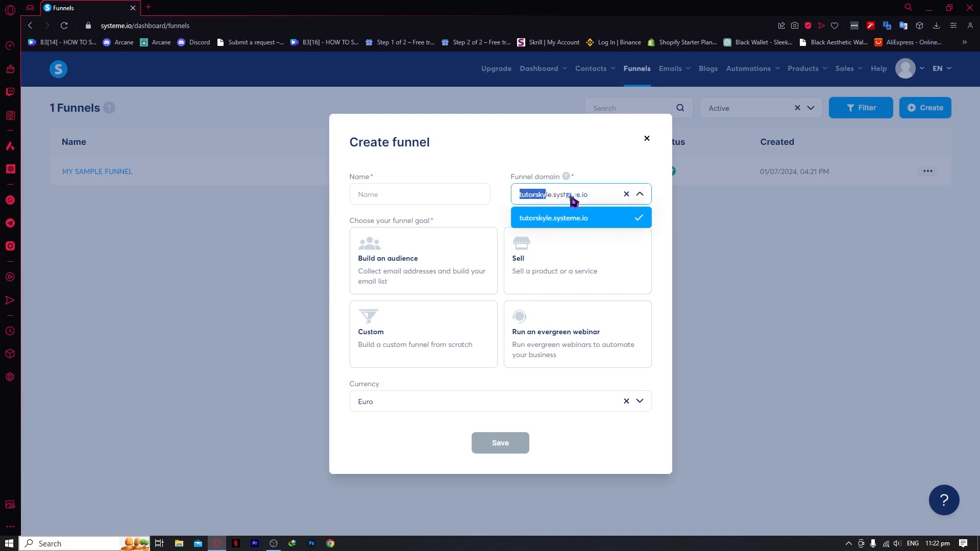
click(519, 217)
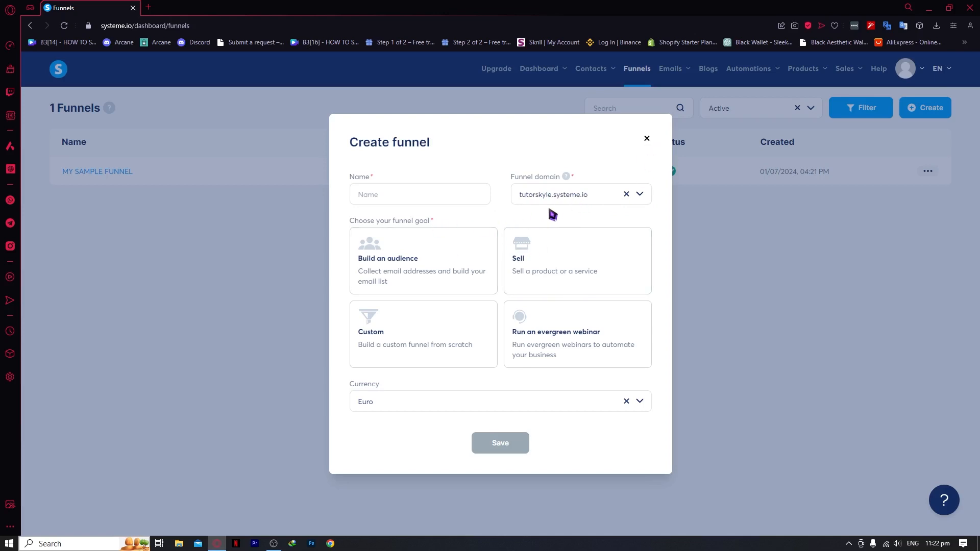
drag(553, 195, 567, 199)
click(567, 202)
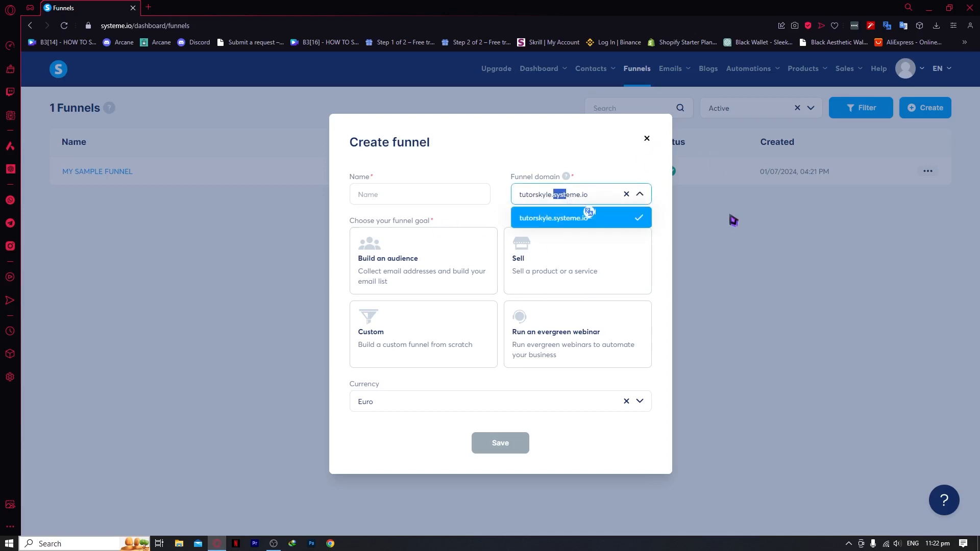
click(646, 138)
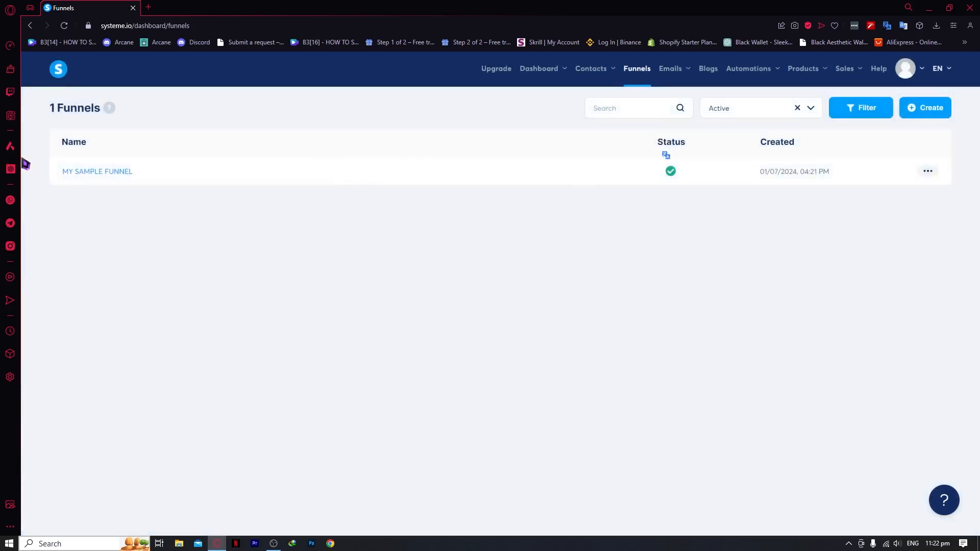
Open MY SAMPLE FUNNEL, browse its squeeze page templates, and preview the CreatorHub template
click(84, 172)
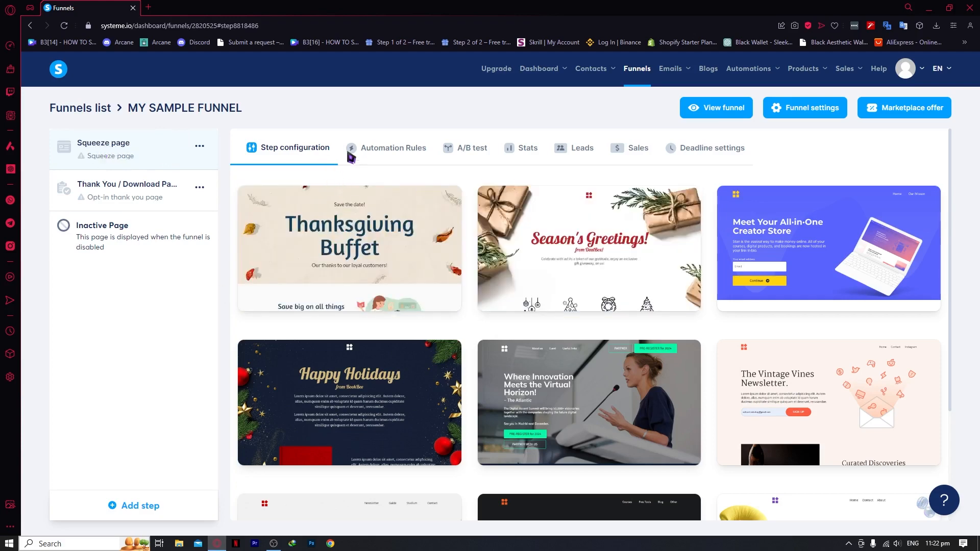
scroll(510, 286, down, 3)
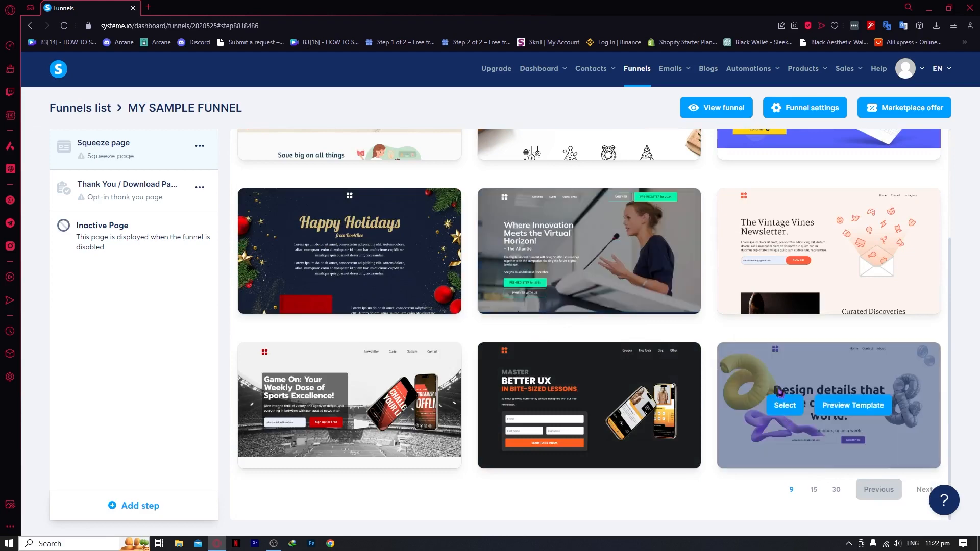
scroll(561, 357, up, 3)
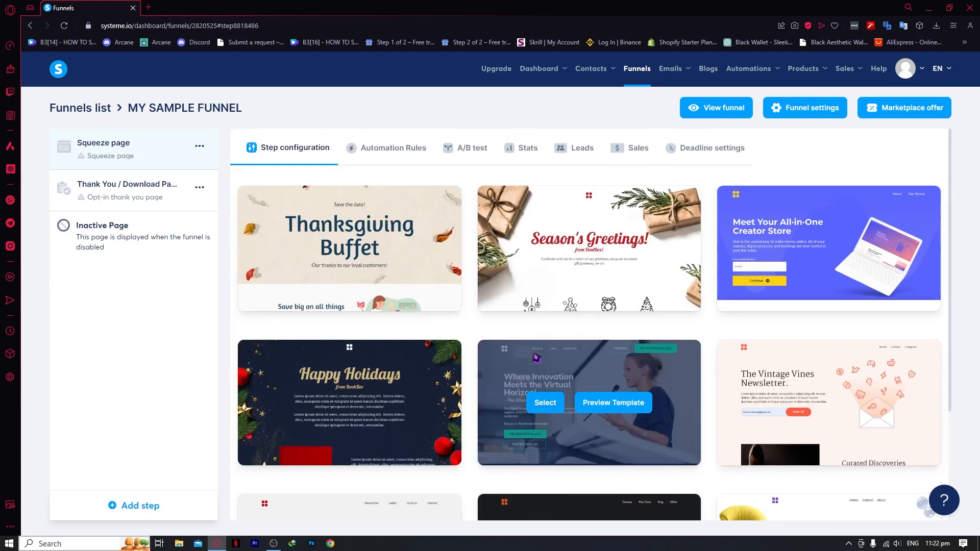
scroll(434, 393, down, 2)
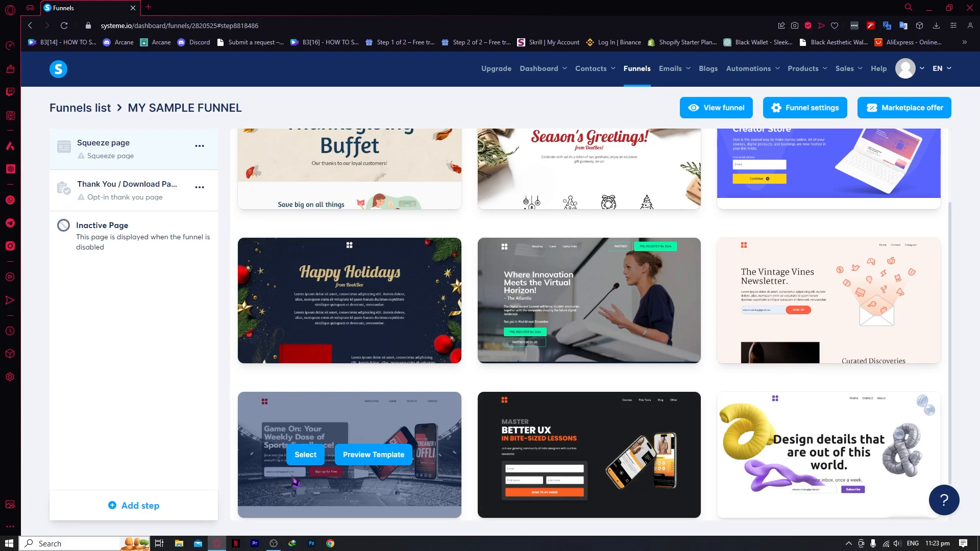
scroll(336, 294, up, 2)
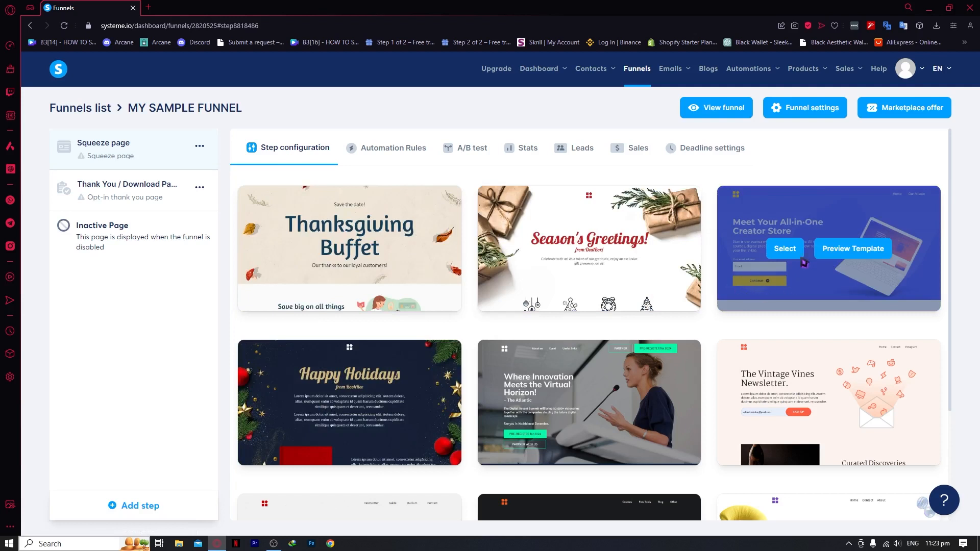
click(836, 251)
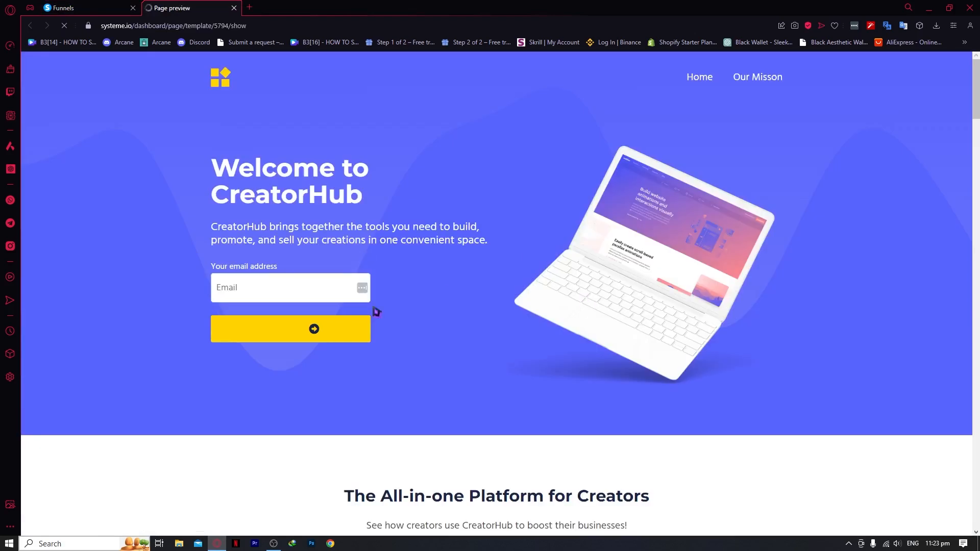
Review the CreatorHub preview, close it, and select CreatorHub for the squeeze page
scroll(372, 311, down, 5)
scroll(415, 295, up, 5)
scroll(473, 267, down, 15)
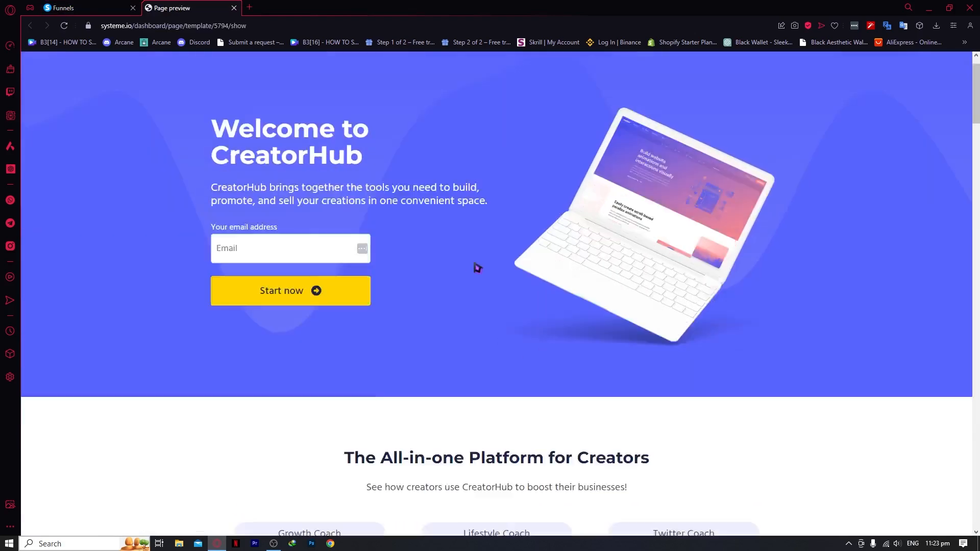
scroll(471, 337, down, 15)
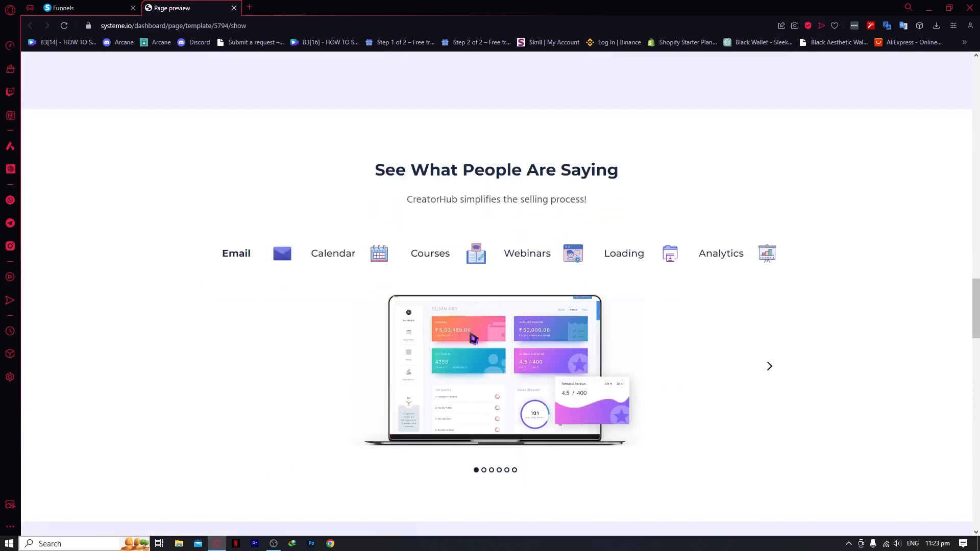
scroll(471, 336, down, 10)
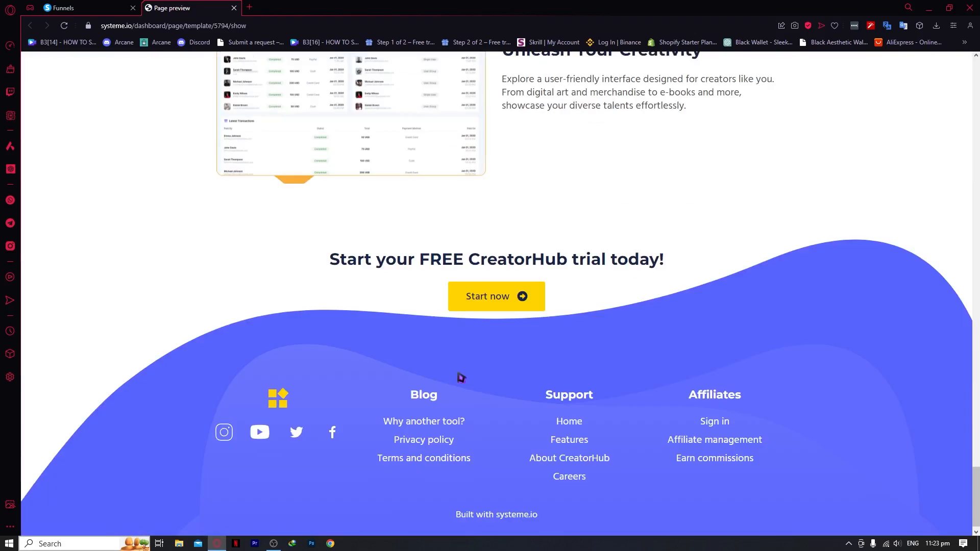
scroll(475, 412, up, 20)
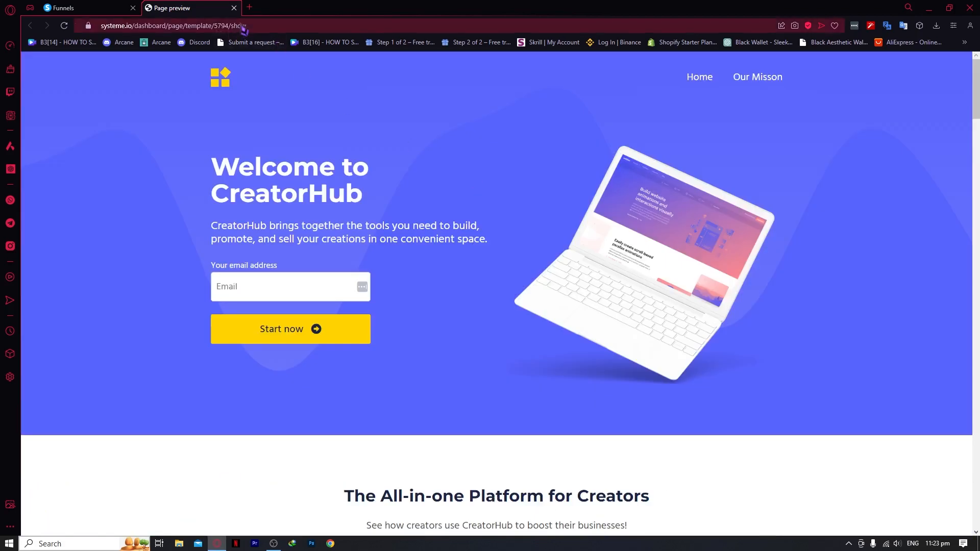
click(234, 8)
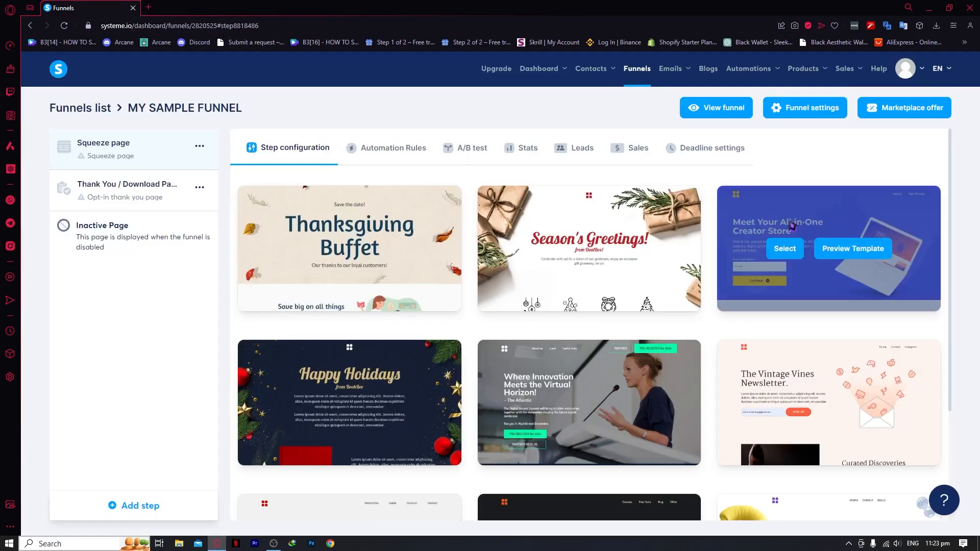
click(792, 249)
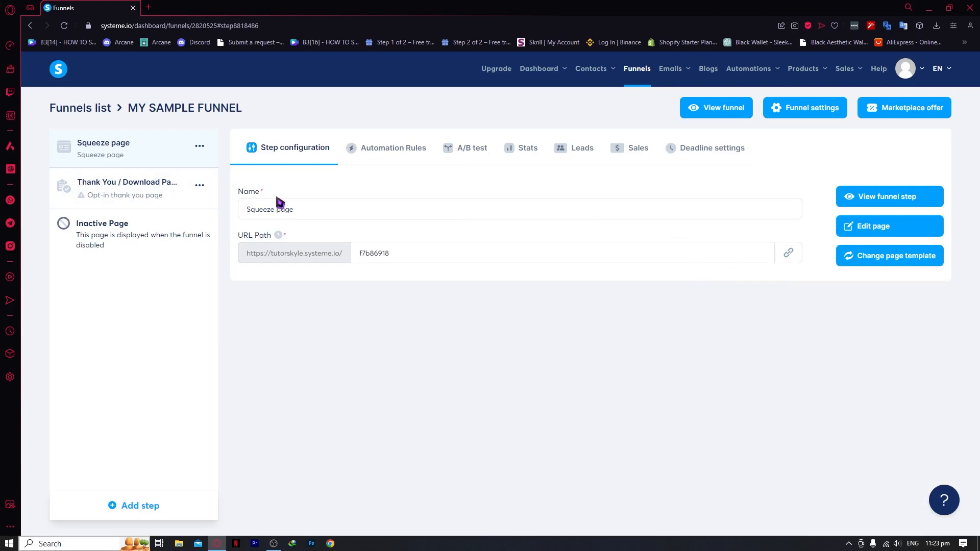
Rename the squeeze page step to MY SQUEEZE PAGE and open it in the page editor
triple_click(333, 206)
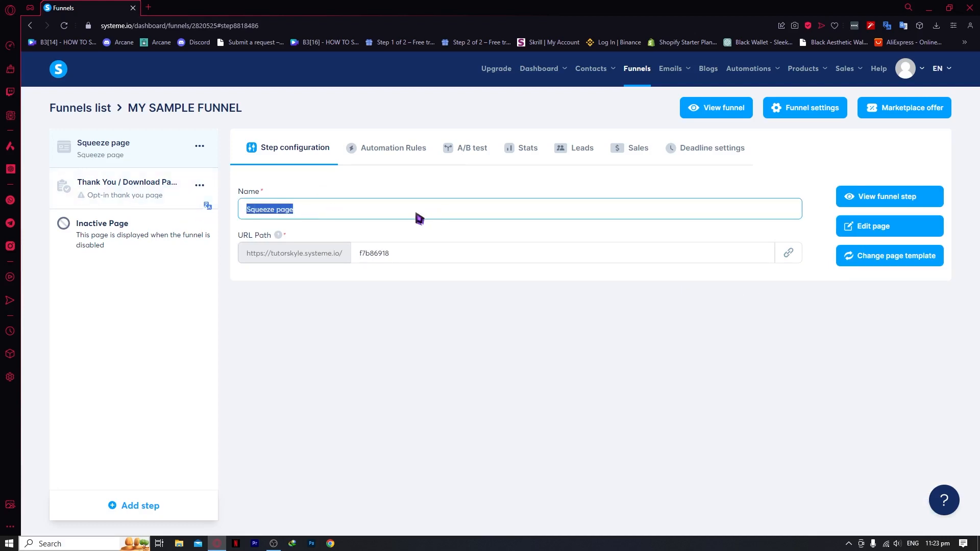
text(QQW)
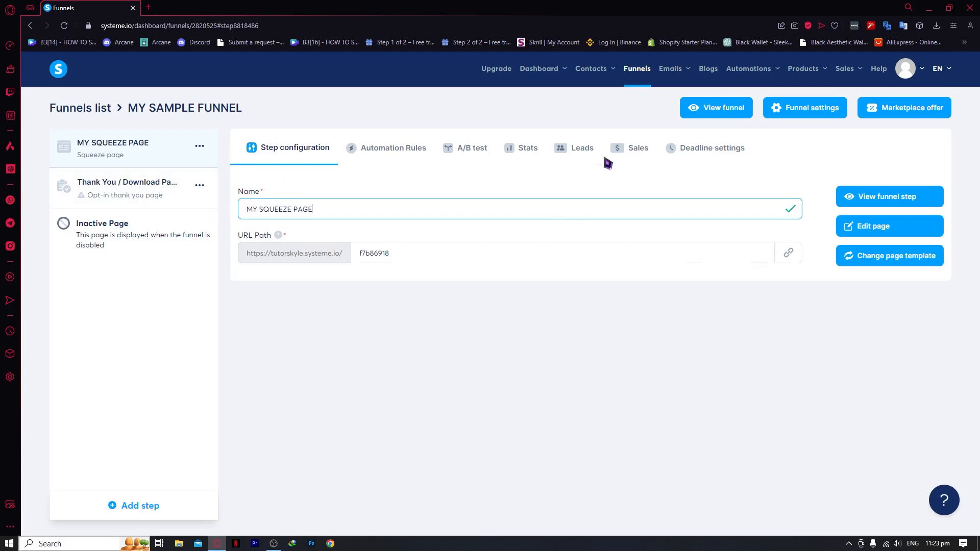
click(887, 237)
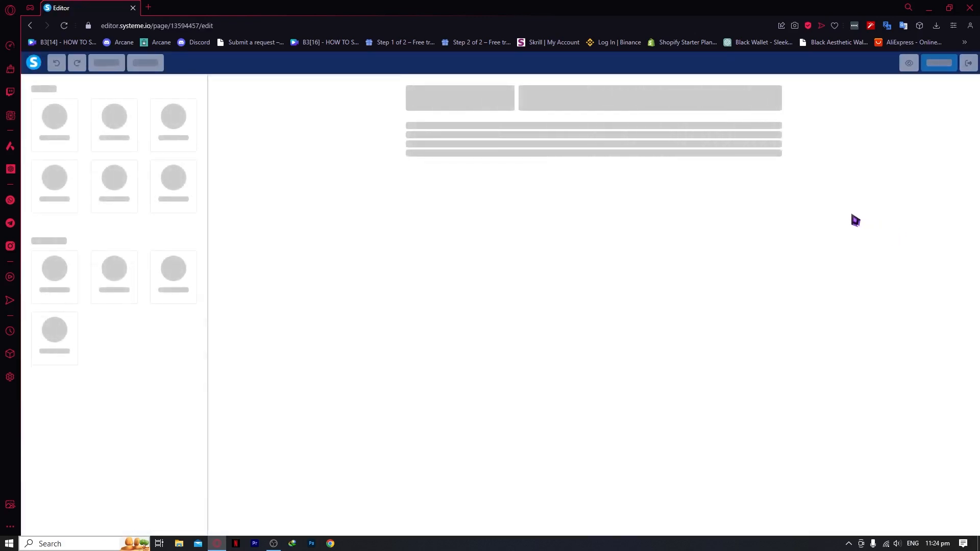
Select the 'Welcome to CreatorHub' headline and show its Item visible on settings
scroll(858, 223, down, 20)
scroll(414, 275, up, 3)
scroll(413, 277, up, 15)
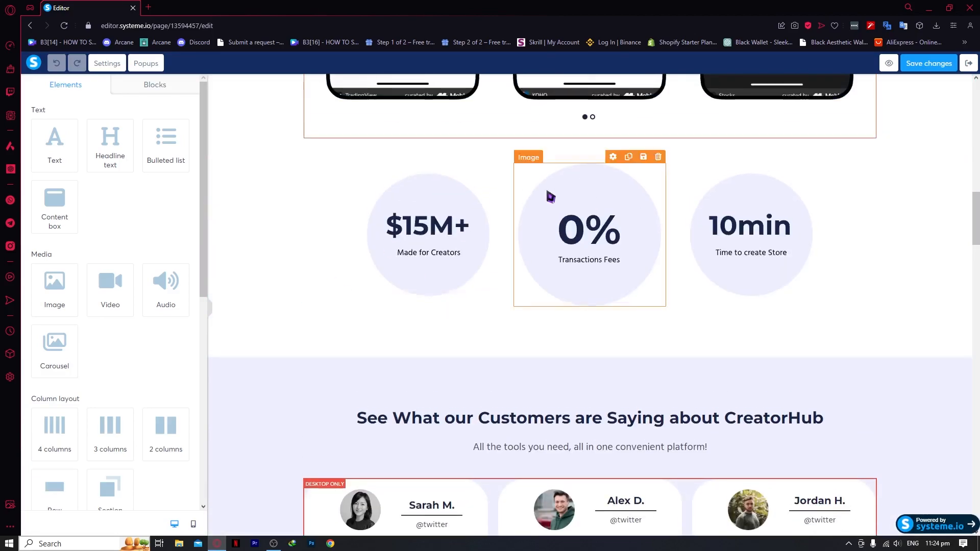
scroll(510, 194, up, 9)
scroll(491, 191, up, 8)
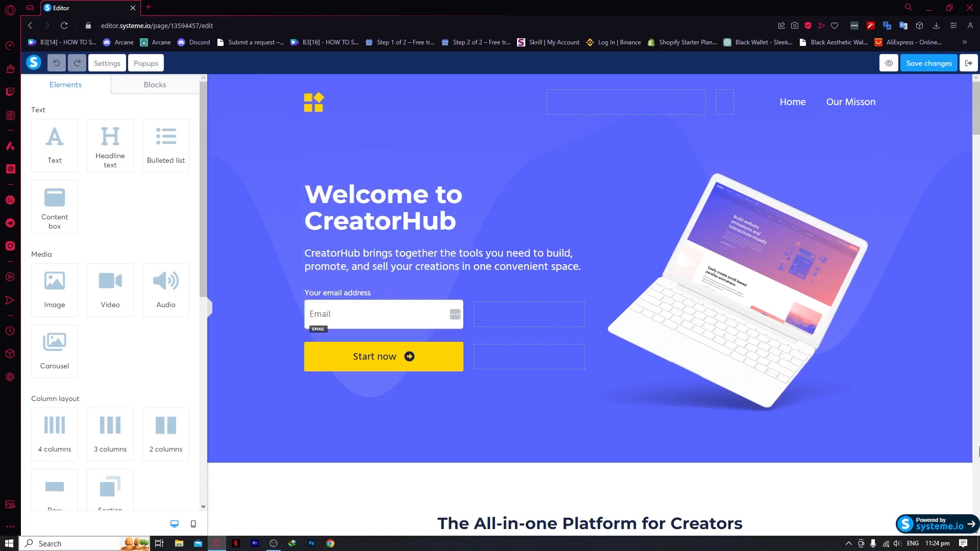
click(714, 285)
key(Escape)
scroll(150, 255, down, 3)
scroll(154, 296, up, 3)
click(417, 205)
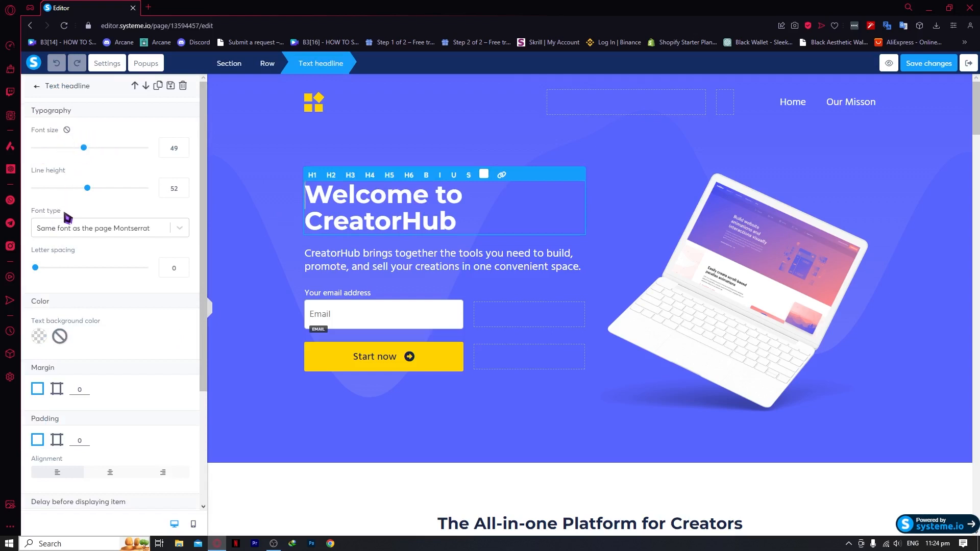
scroll(73, 271, down, 3)
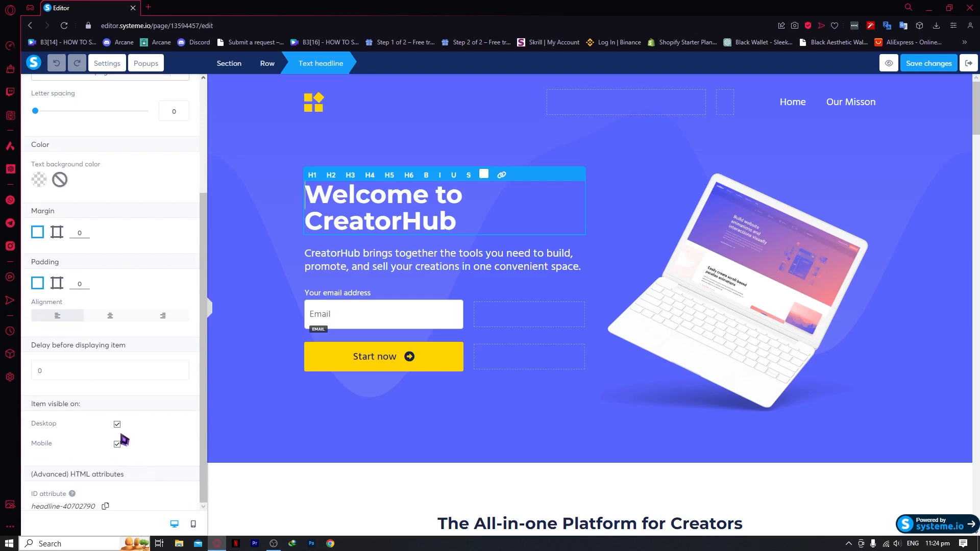
Preview the page in mobile view, then return to the desktop view
click(194, 525)
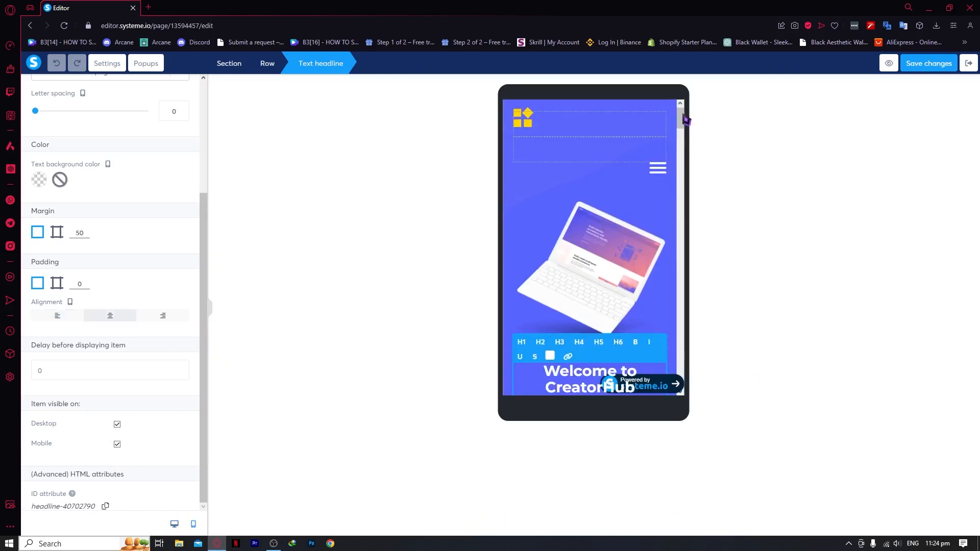
click(686, 154)
scroll(644, 226, down, 10)
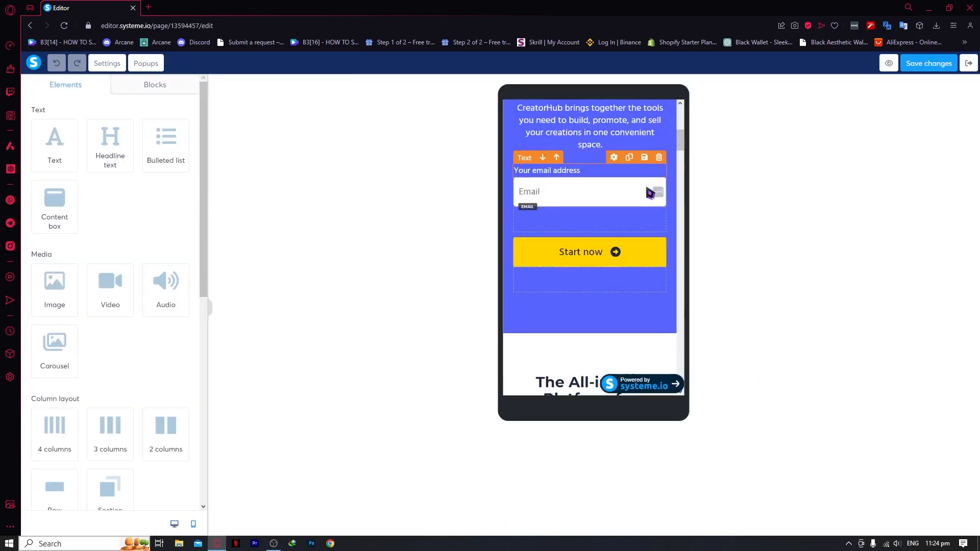
scroll(645, 224, down, 15)
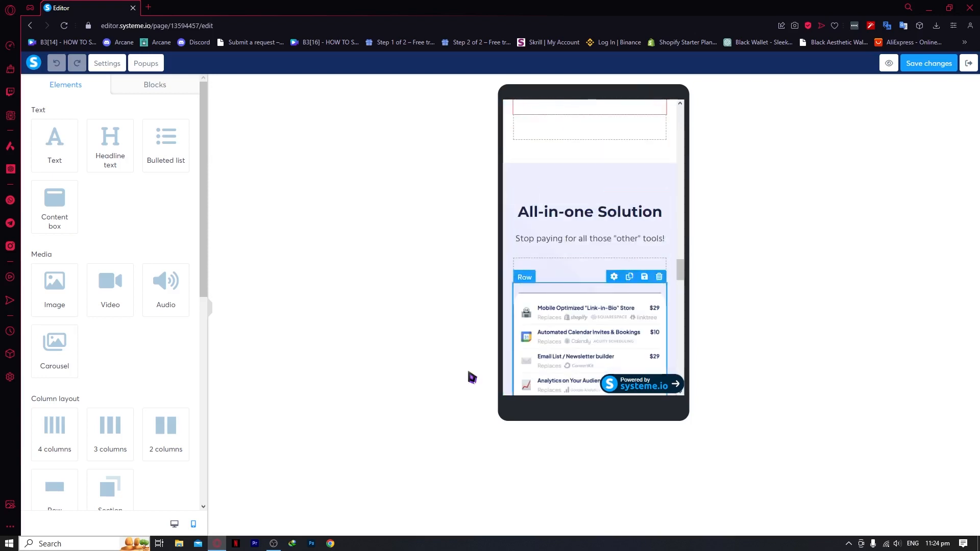
click(178, 525)
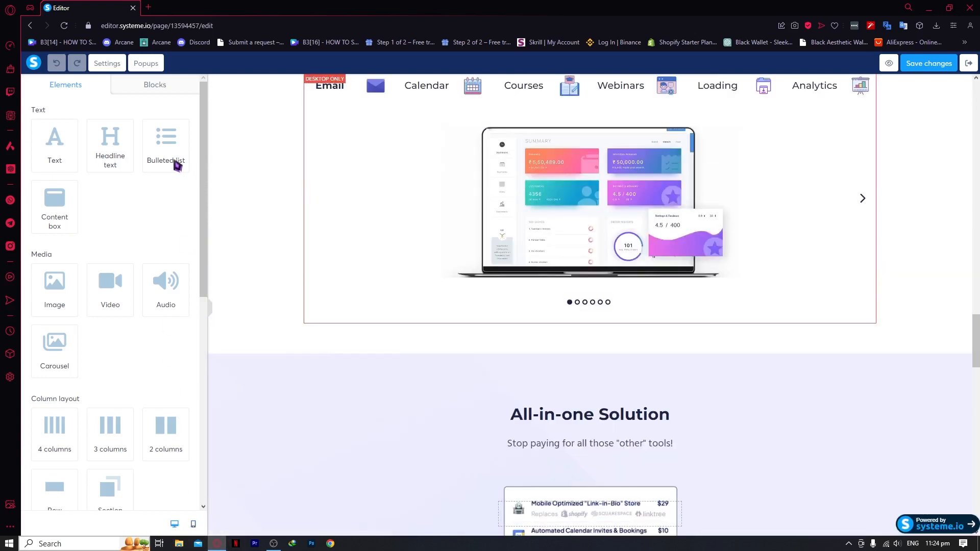
scroll(444, 265, up, 15)
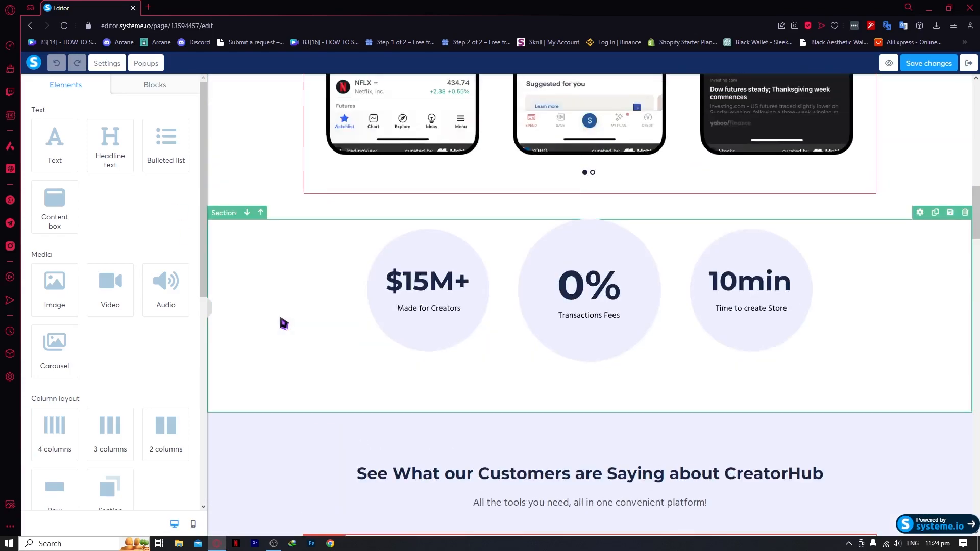
scroll(247, 275, up, 15)
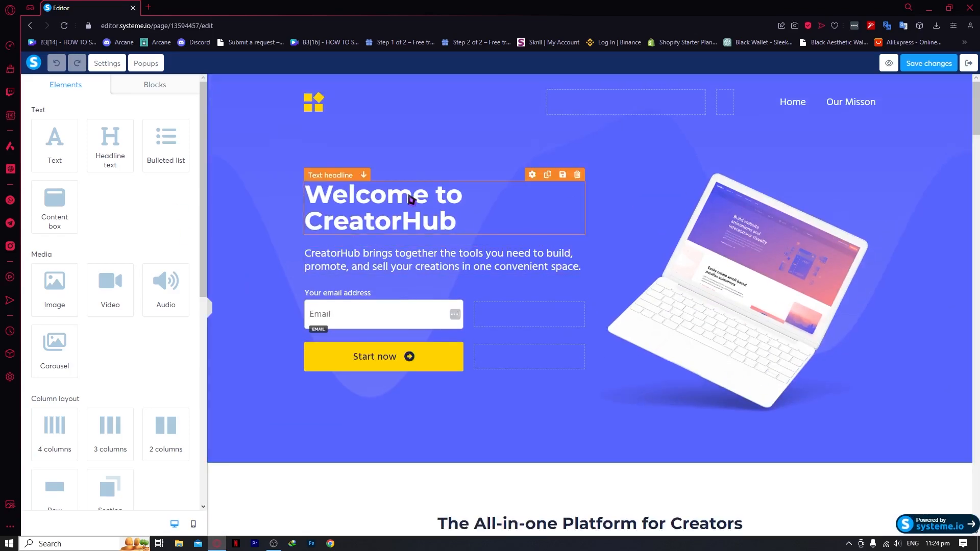
Uncheck Mobile under Item visible on for the 'Welcome to CreatorHub' headline
click(411, 199)
scroll(163, 329, down, 2)
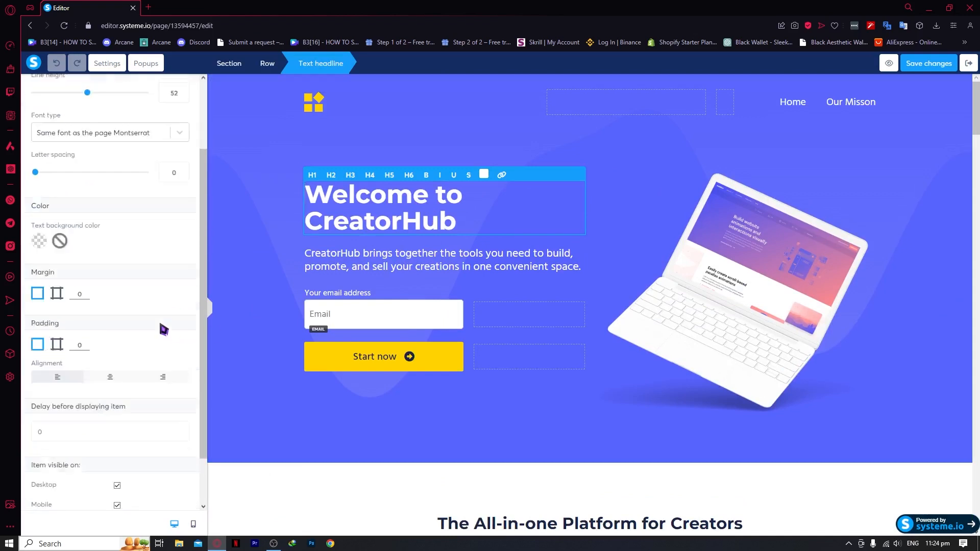
scroll(163, 330, down, 1)
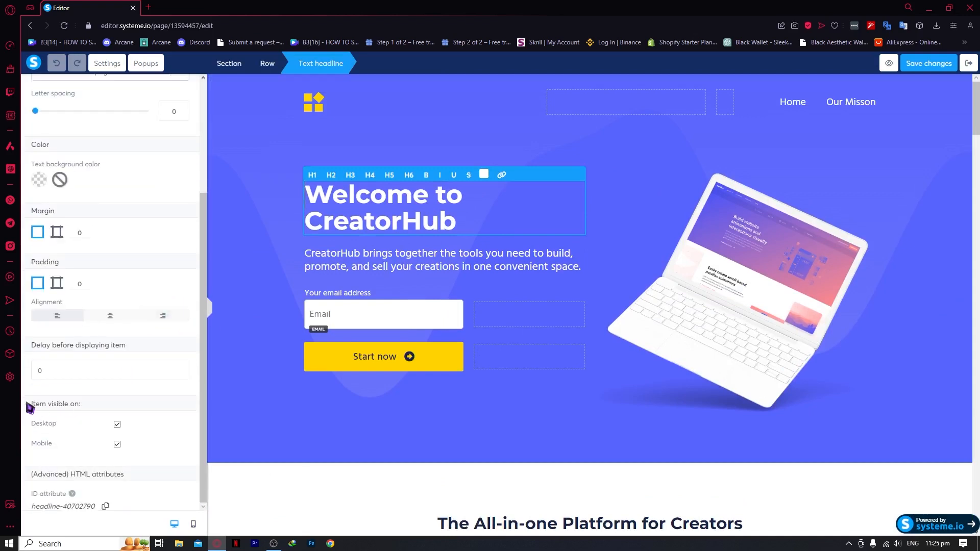
drag(29, 406, 81, 405)
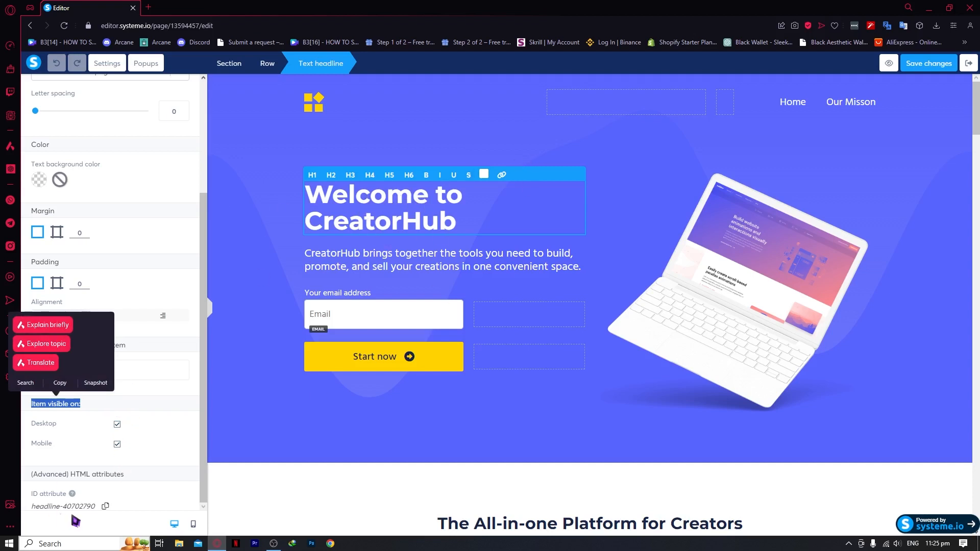
click(164, 444)
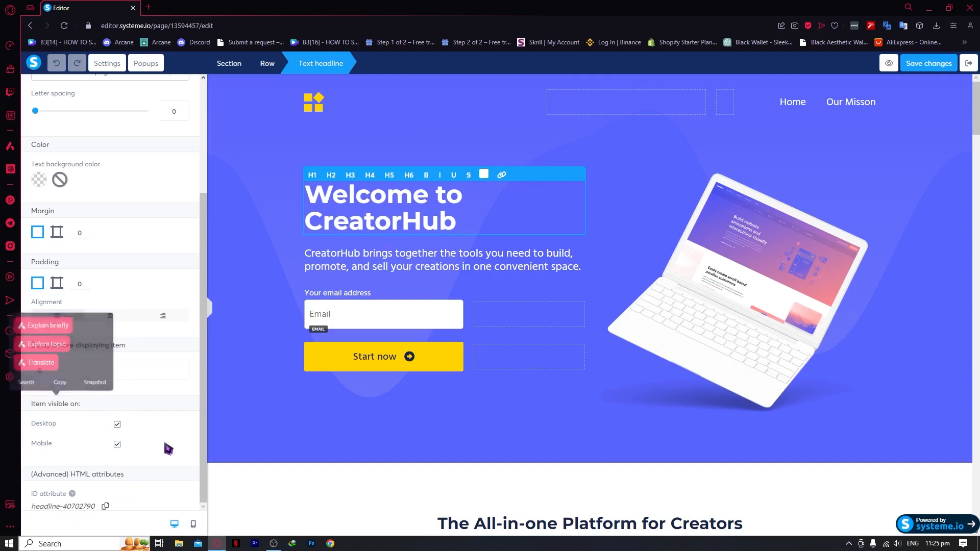
click(118, 445)
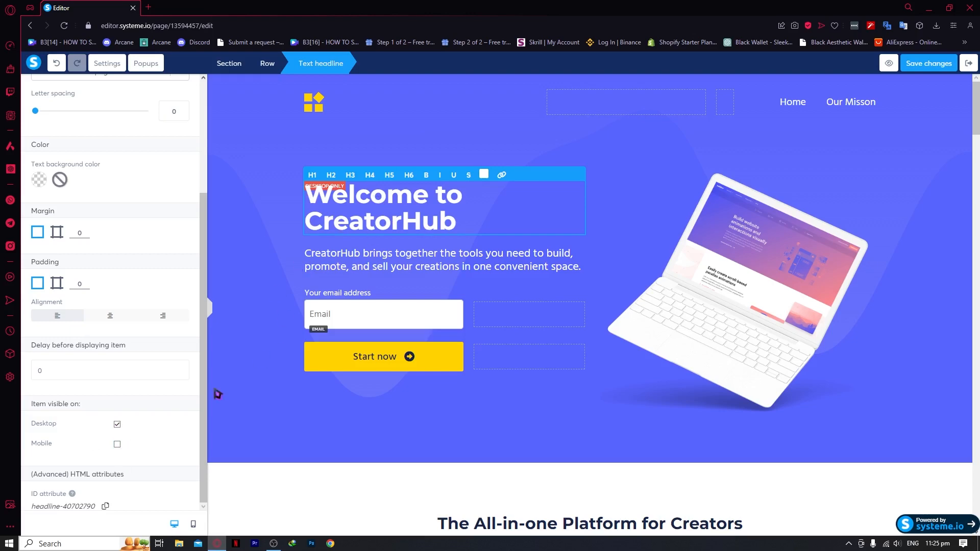
Confirm the mobile version no longer shows the headline, then switch back to desktop
click(194, 524)
scroll(547, 300, down, 5)
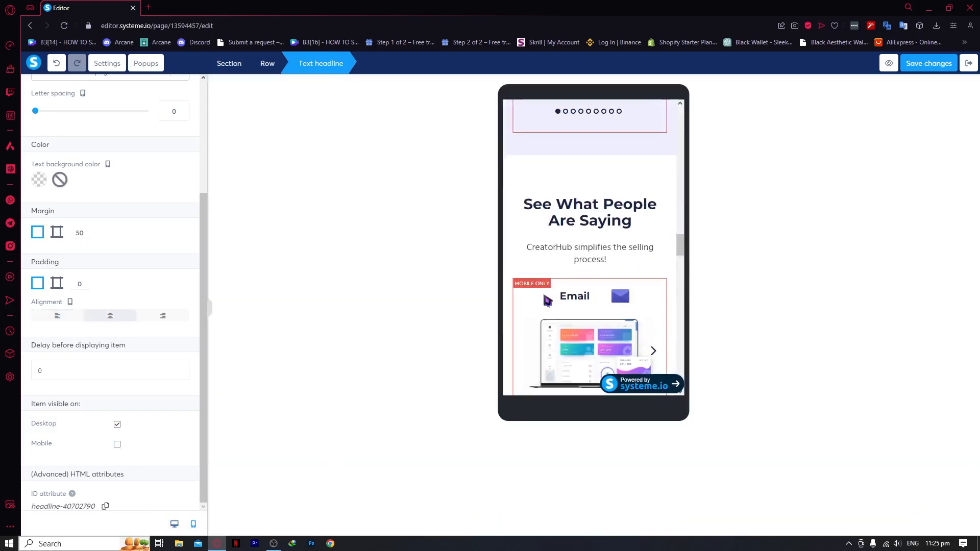
scroll(619, 228, up, 10)
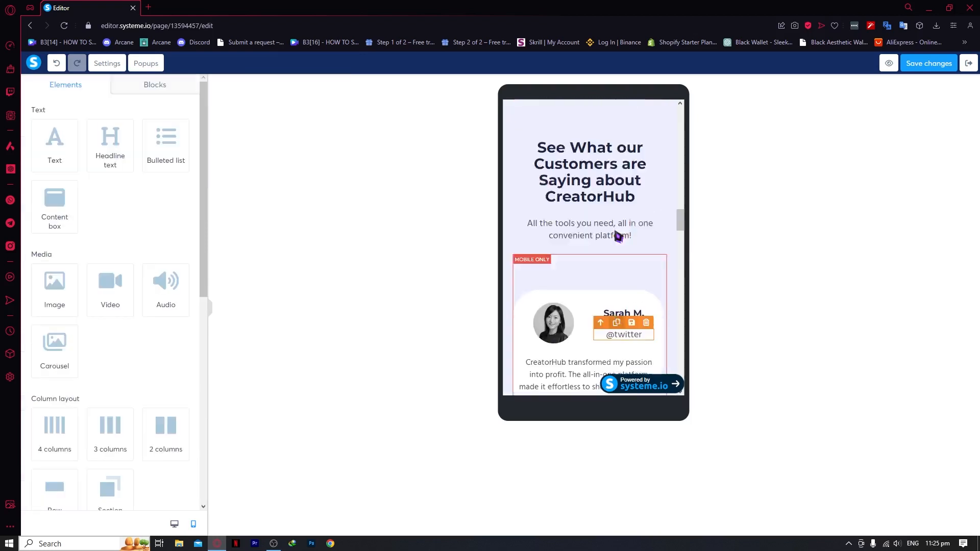
scroll(619, 236, up, 2)
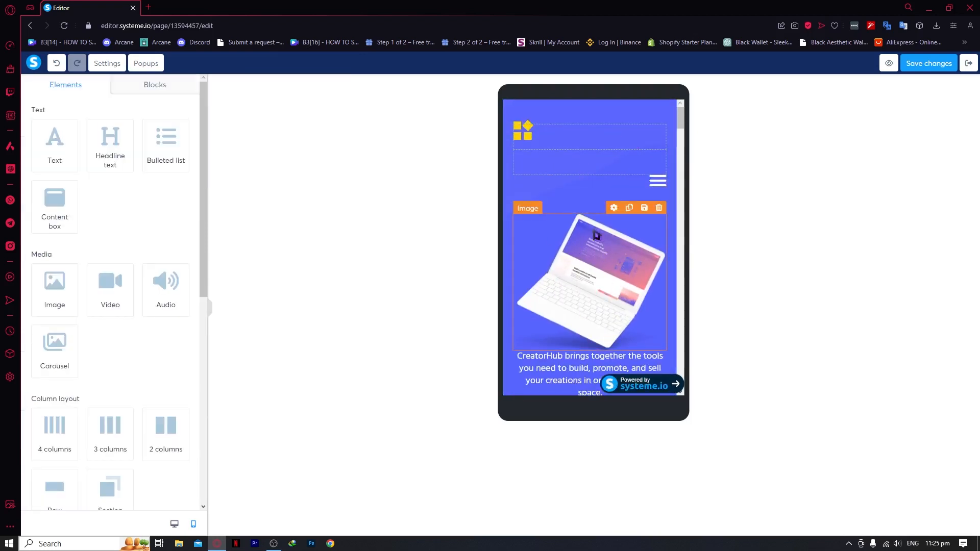
click(173, 524)
Add empty four-column rows at the bottom of the page
scroll(526, 286, down, 20)
scroll(505, 240, up, 14)
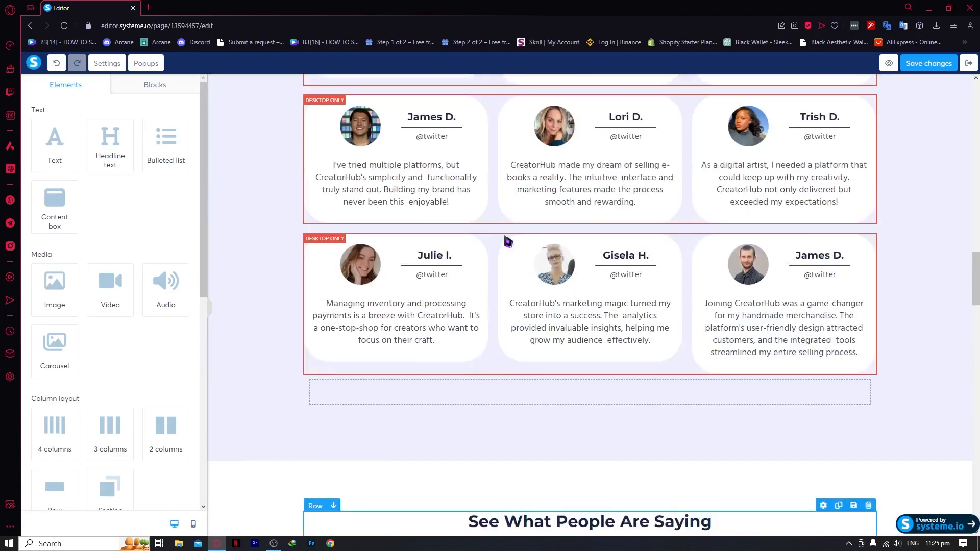
scroll(519, 246, up, 16)
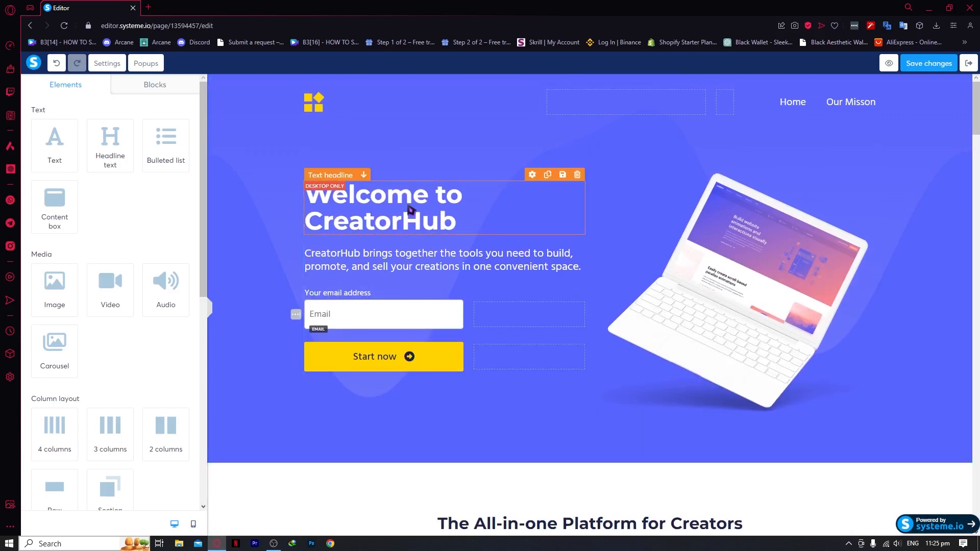
scroll(561, 285, down, 15)
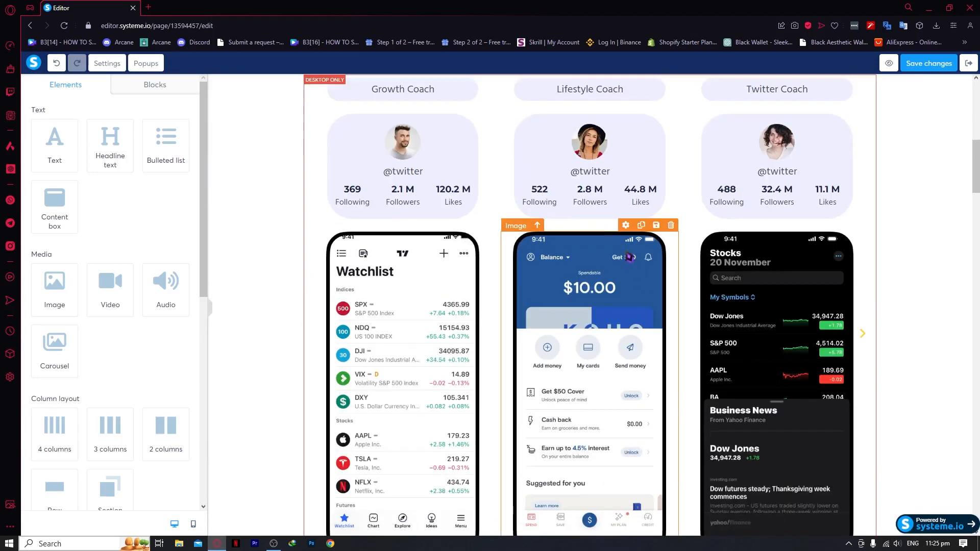
scroll(516, 263, up, 3)
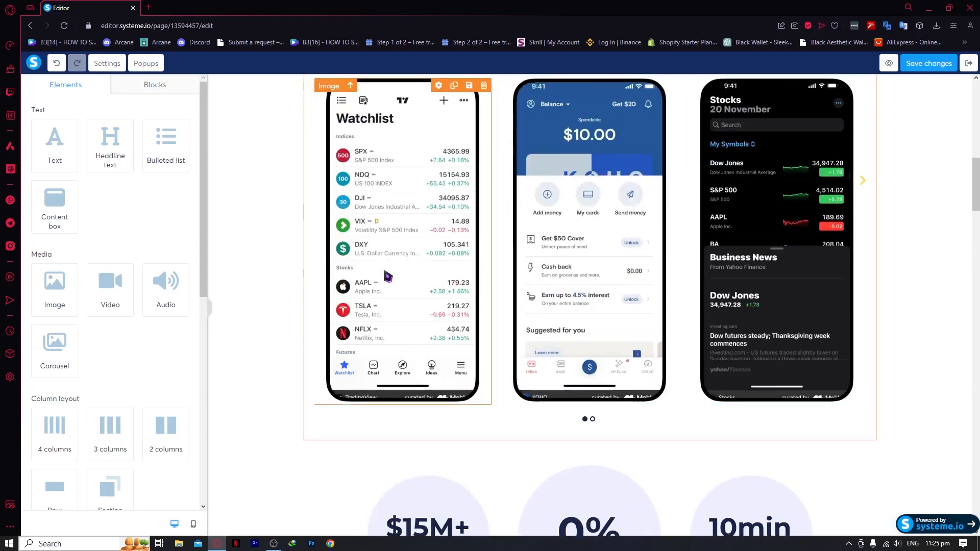
scroll(109, 272, down, 2)
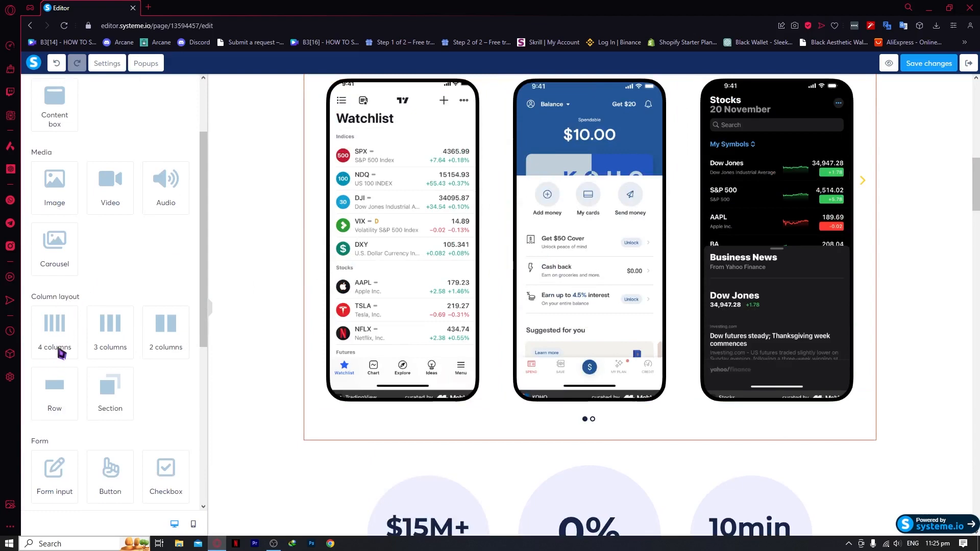
click(57, 333)
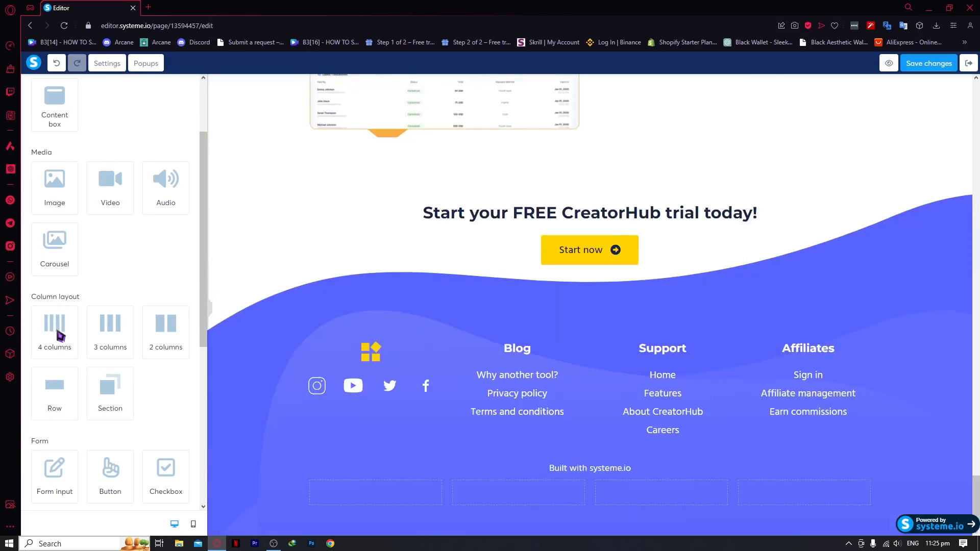
click(58, 332)
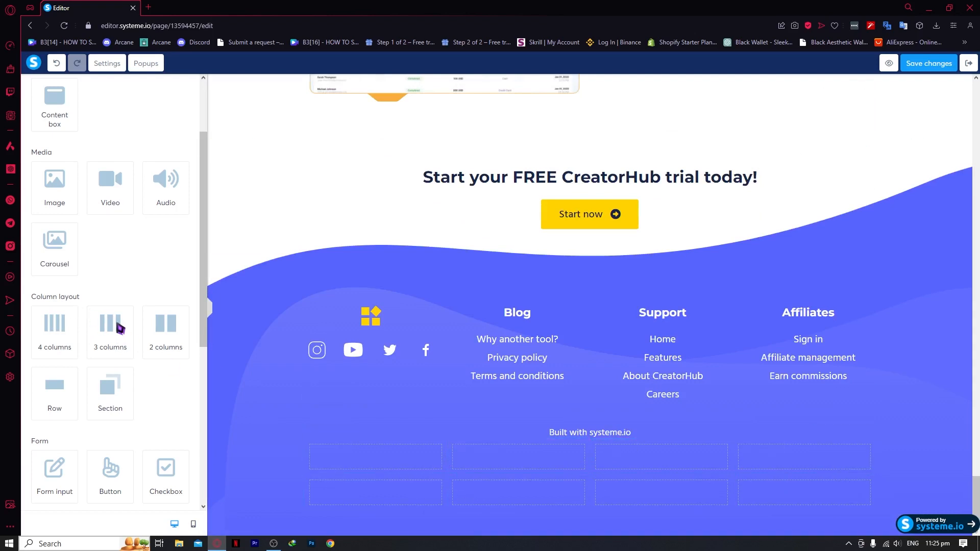
drag(120, 328, 470, 491)
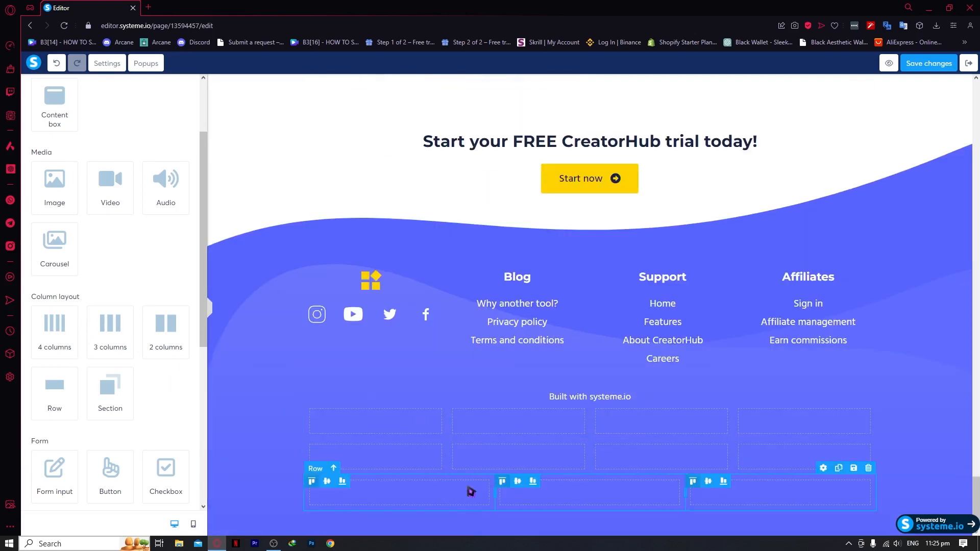
Move the empty row between the free-trial headline and the Start now button
click(375, 189)
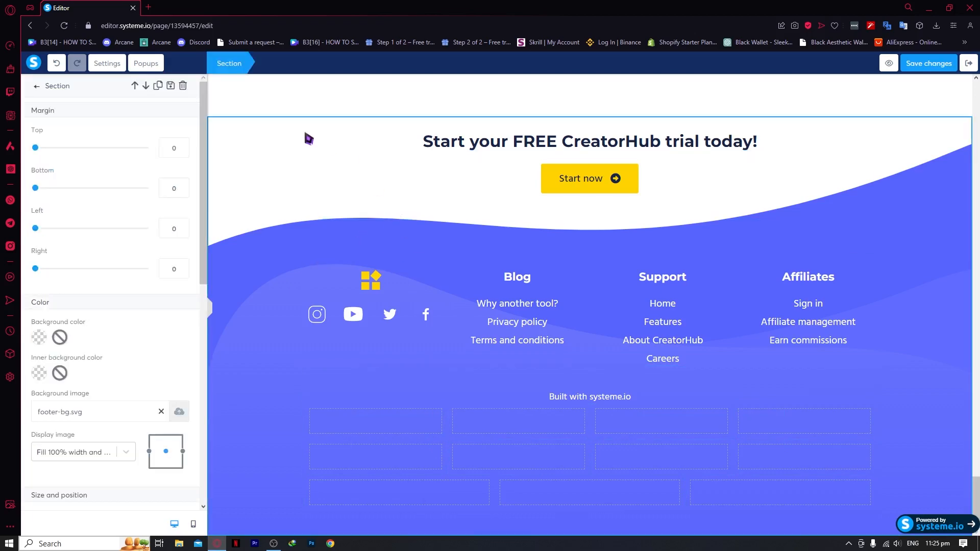
scroll(280, 236, up, 6)
scroll(244, 253, down, 6)
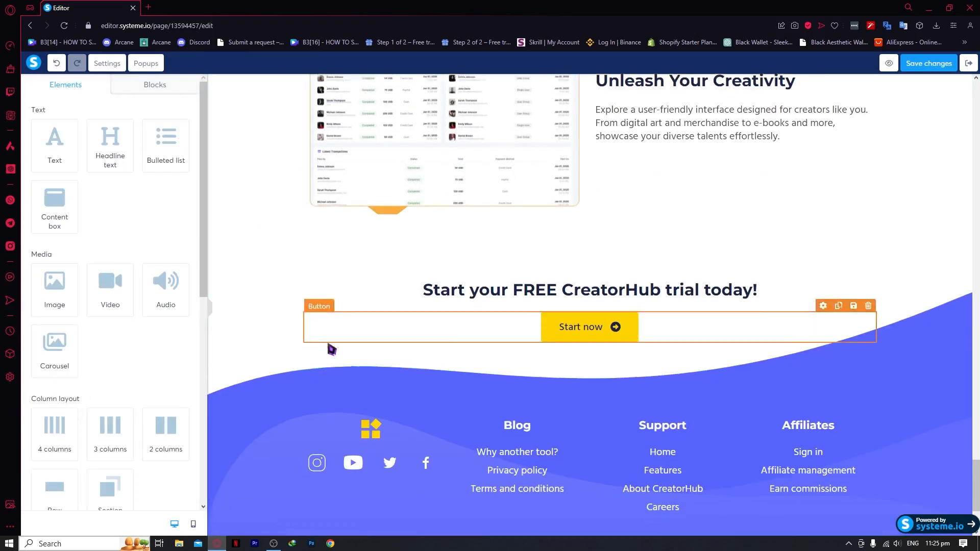
drag(380, 411, 360, 170)
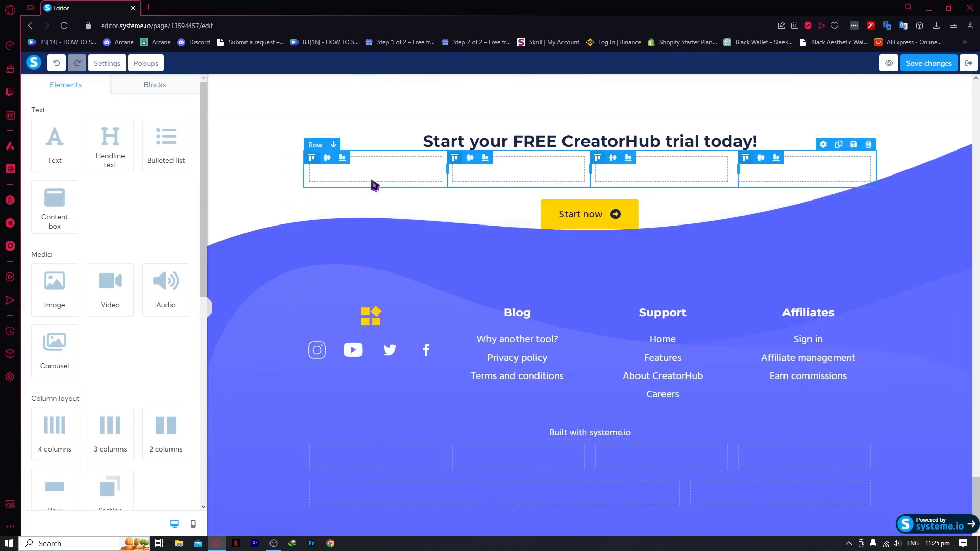
scroll(376, 184, up, 3)
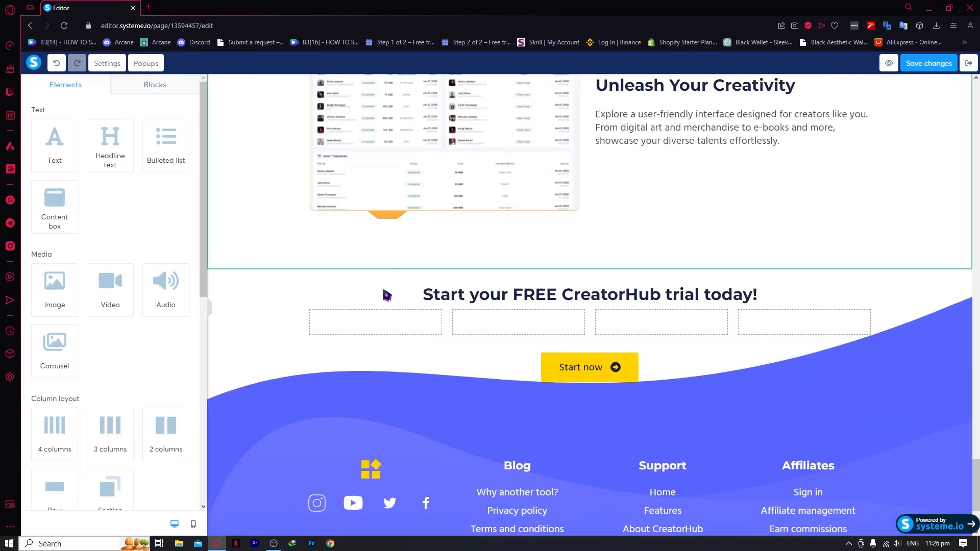
click(357, 322)
click(330, 319)
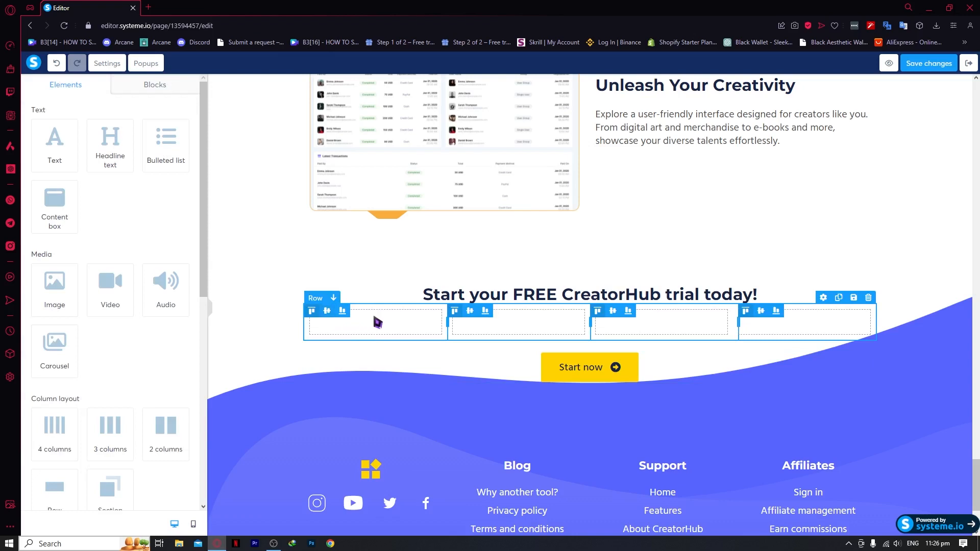
Set the empty row's top margin to 0 and its background colour to red FF0000
click(382, 323)
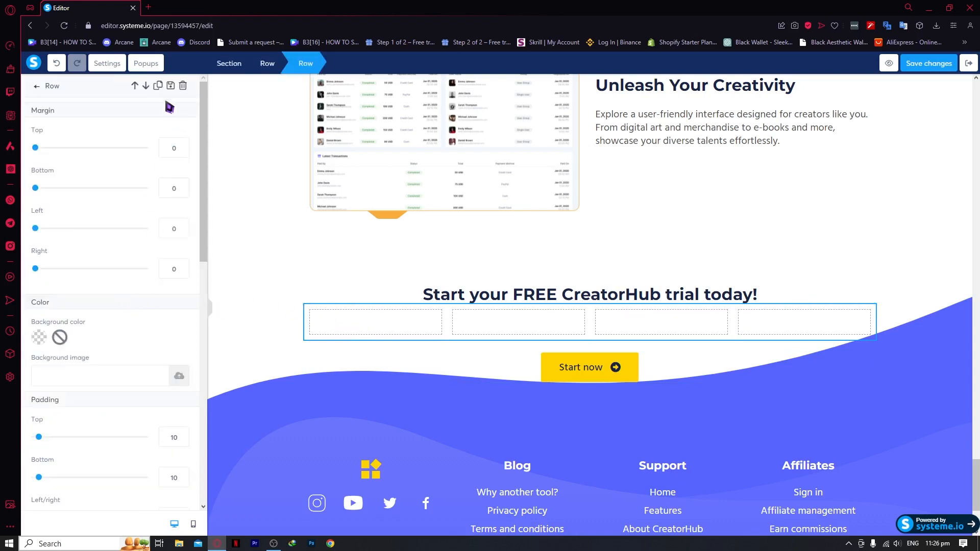
scroll(135, 181, down, 5)
scroll(136, 211, down, 5)
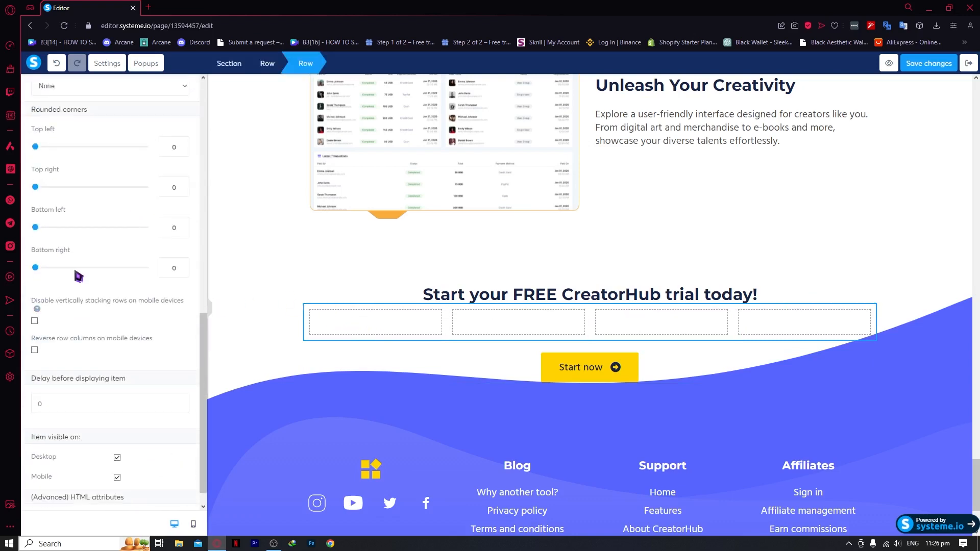
scroll(97, 314, down, 1)
scroll(75, 331, up, 5)
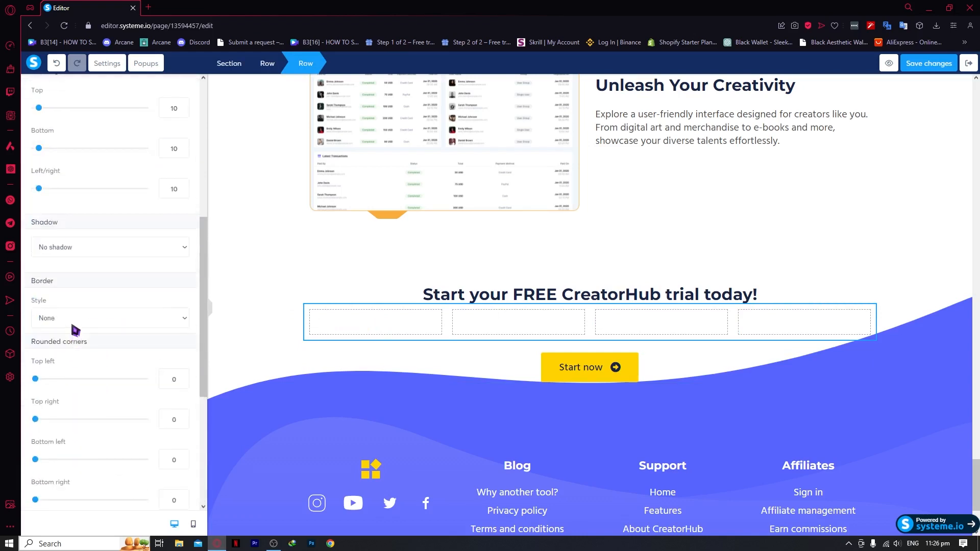
scroll(73, 306, up, 6)
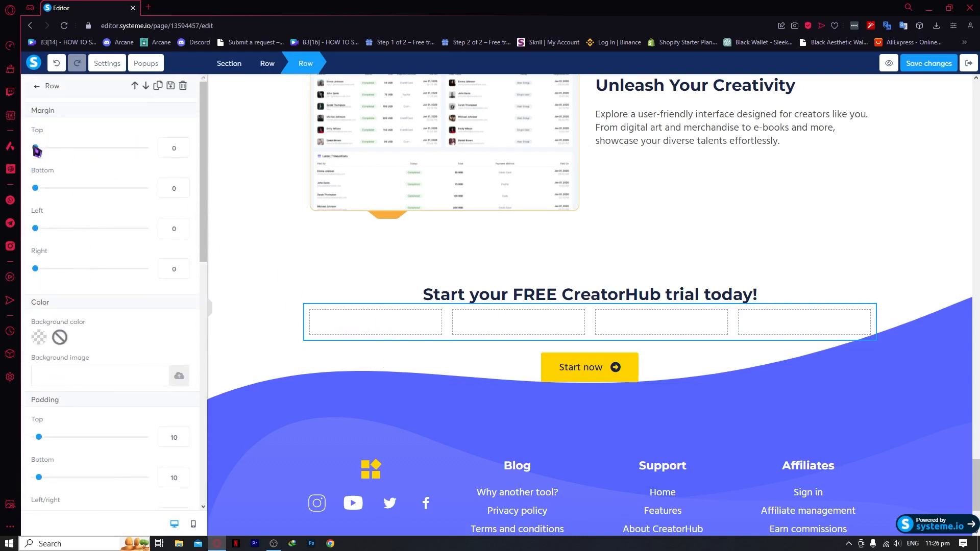
click(97, 148)
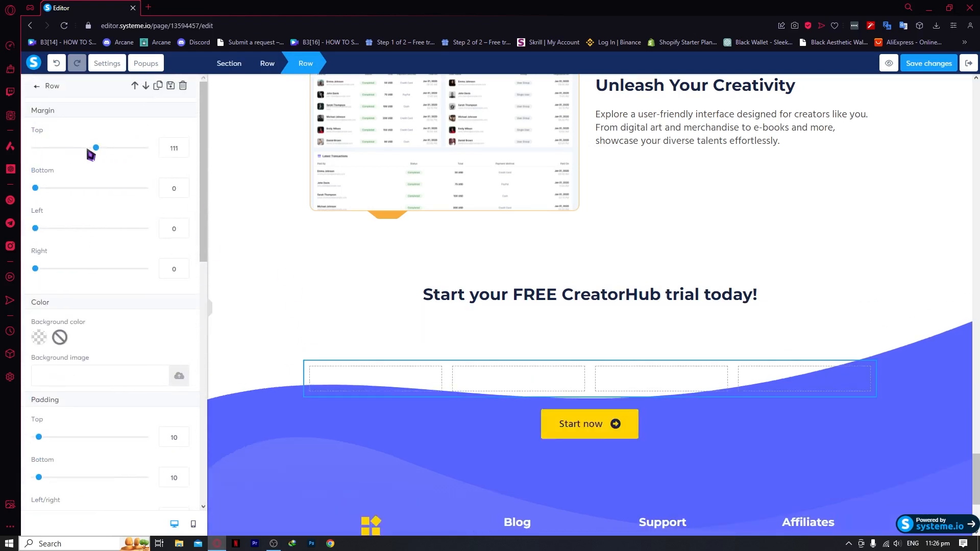
drag(47, 150, 20, 154)
click(40, 335)
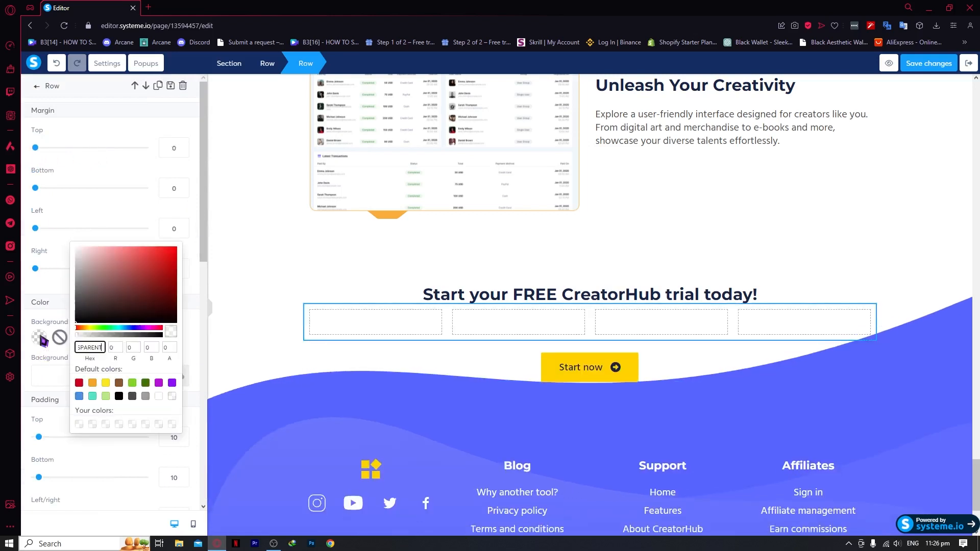
drag(143, 278, 247, 207)
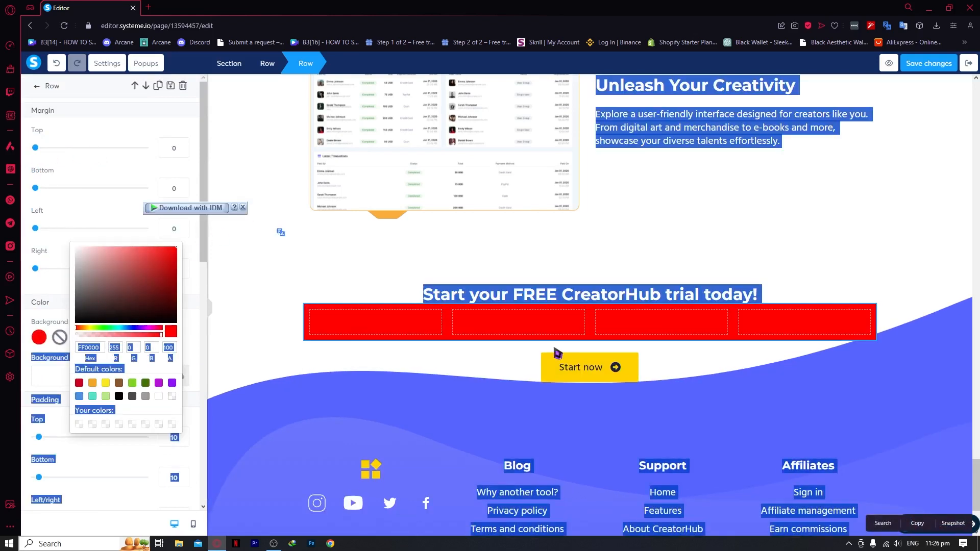
click(49, 401)
scroll(53, 403, down, 11)
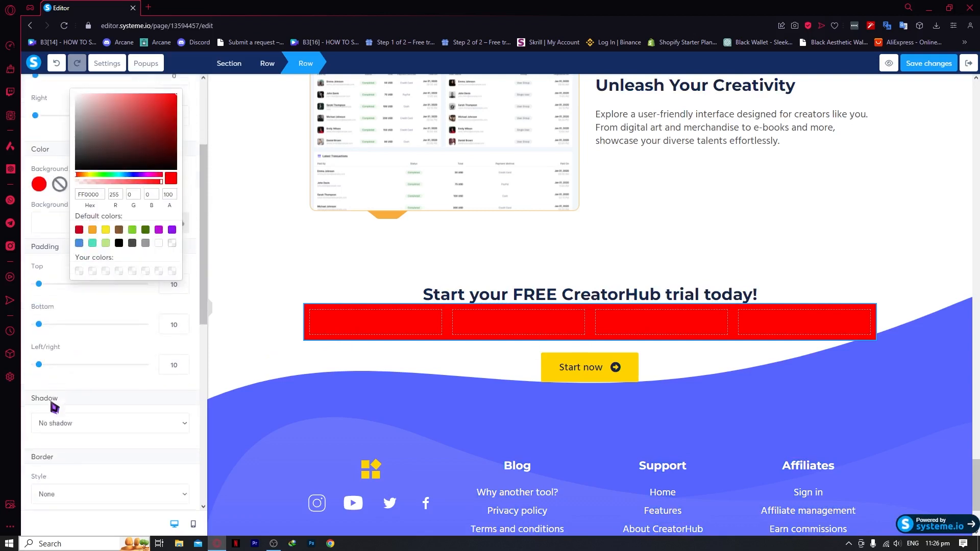
scroll(74, 416, down, 1)
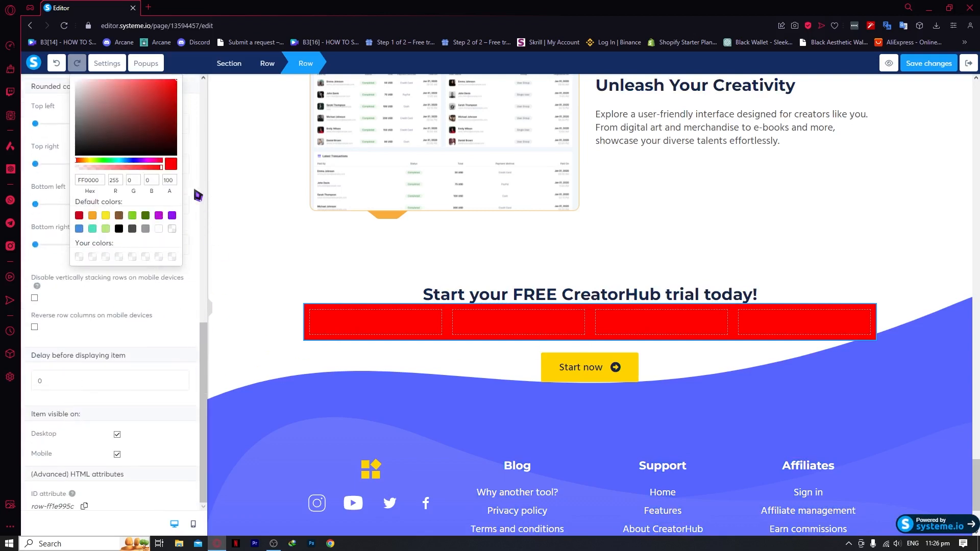
click(269, 270)
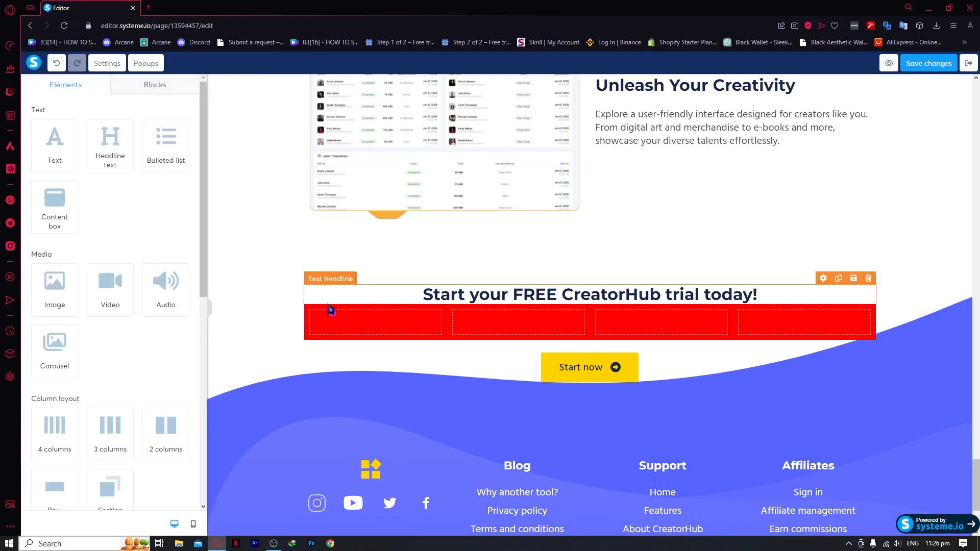
Reselect the red row to review its settings, then deselect it
click(350, 336)
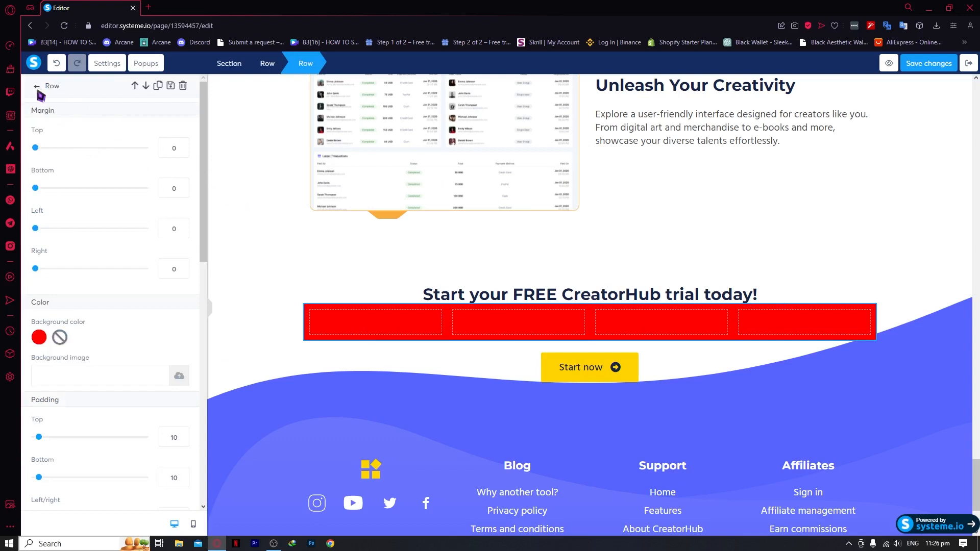
click(38, 87)
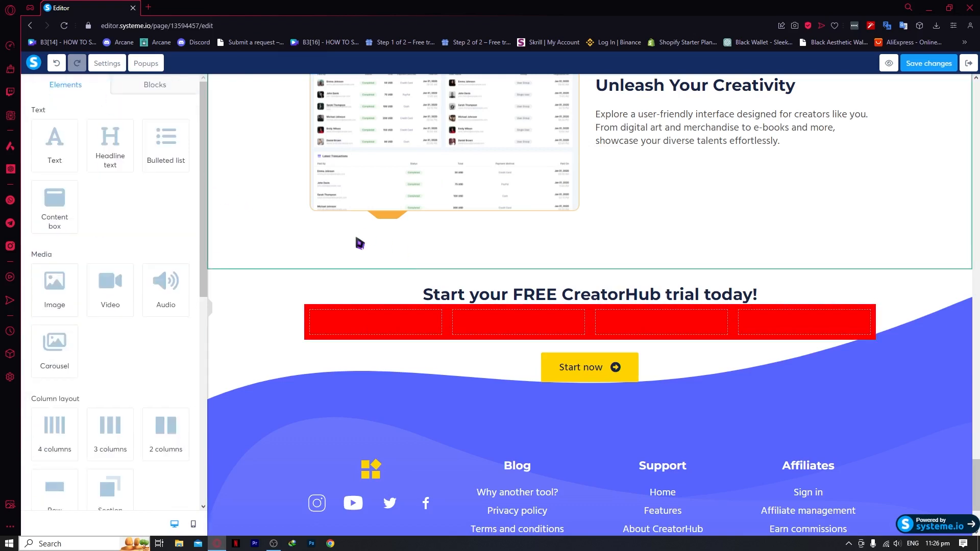
click(438, 314)
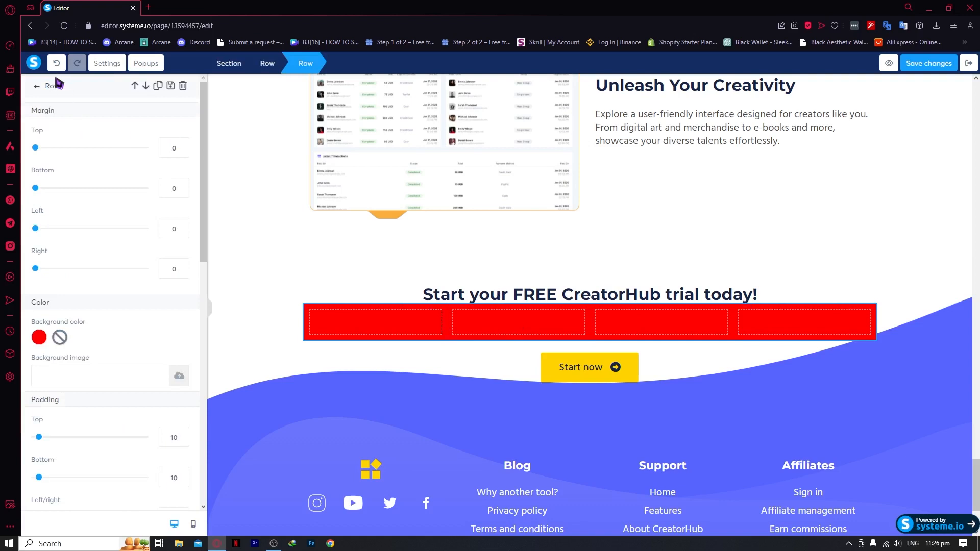
scroll(41, 286, down, 5)
scroll(175, 350, up, 5)
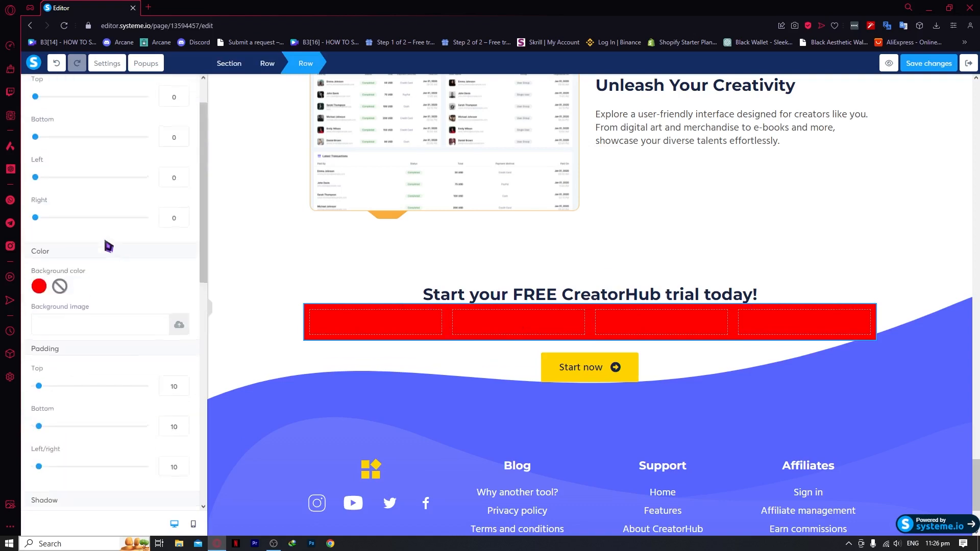
click(336, 268)
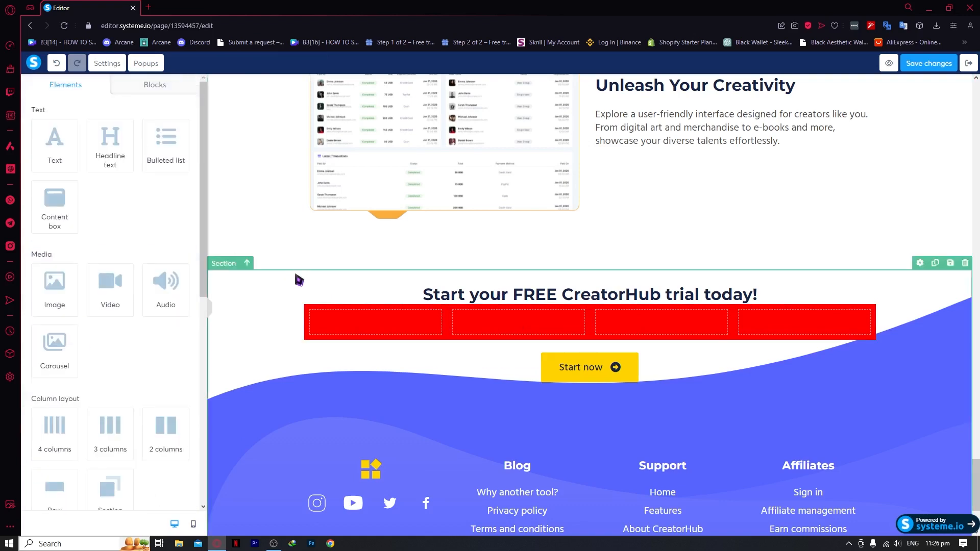
scroll(383, 393, down, 3)
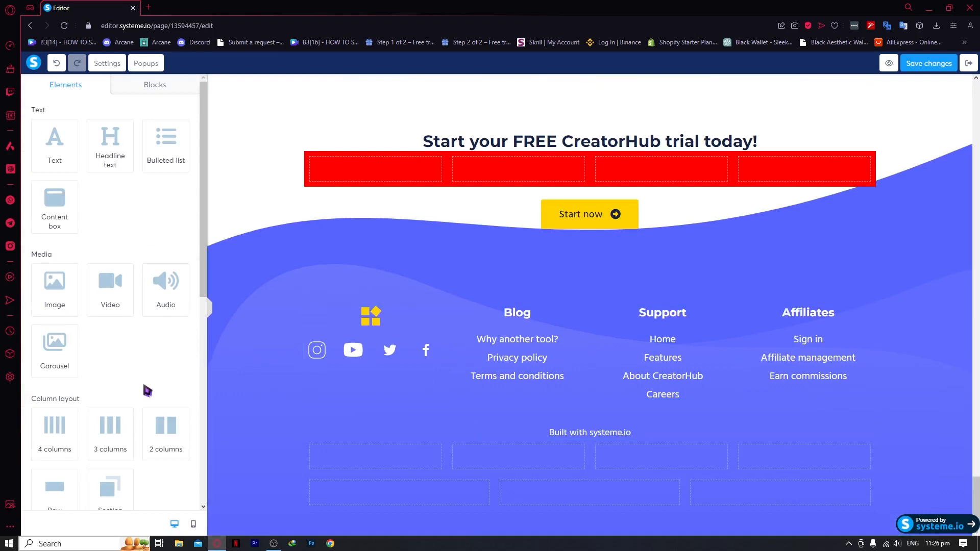
scroll(147, 391, down, 4)
scroll(147, 391, down, 3)
scroll(427, 336, up, 10)
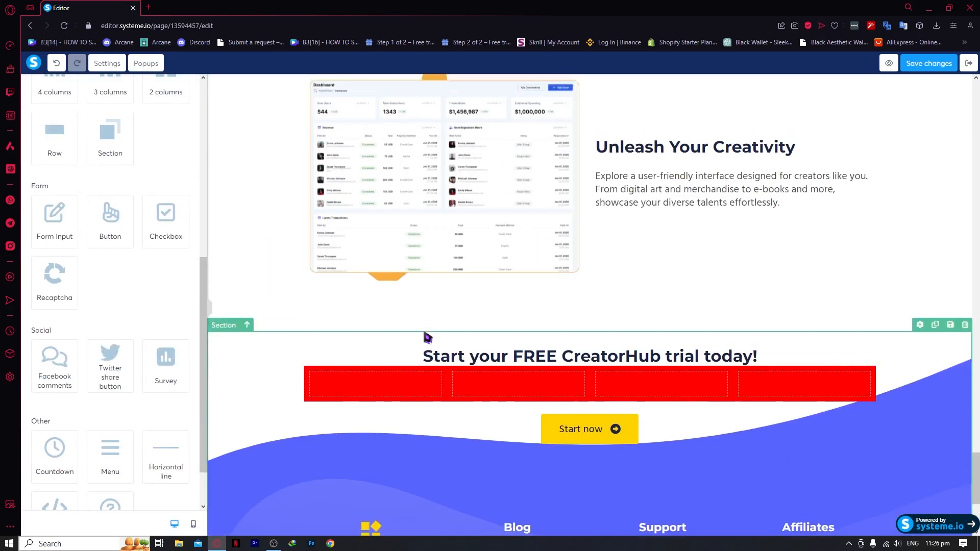
scroll(459, 258, up, 3)
scroll(176, 264, up, 3)
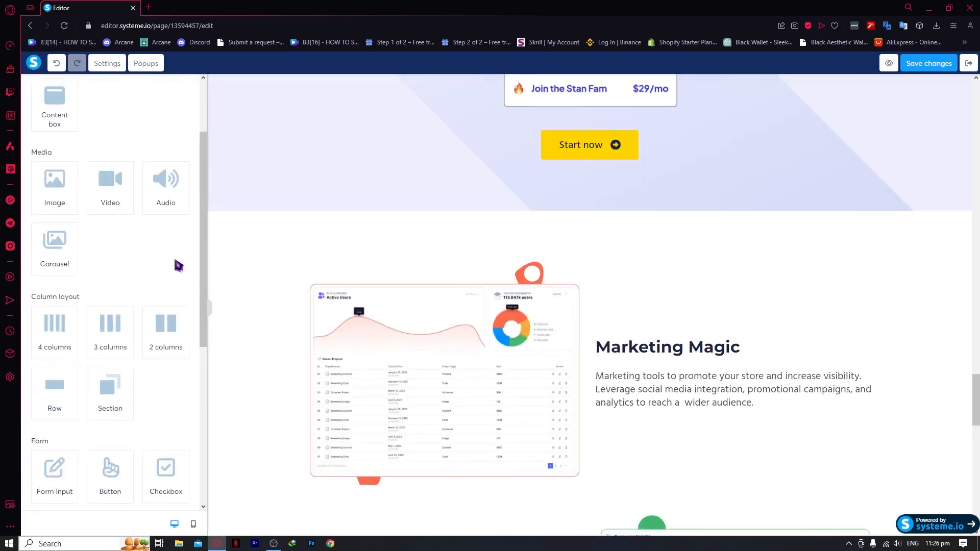
scroll(177, 266, down, 3)
scroll(178, 265, down, 1)
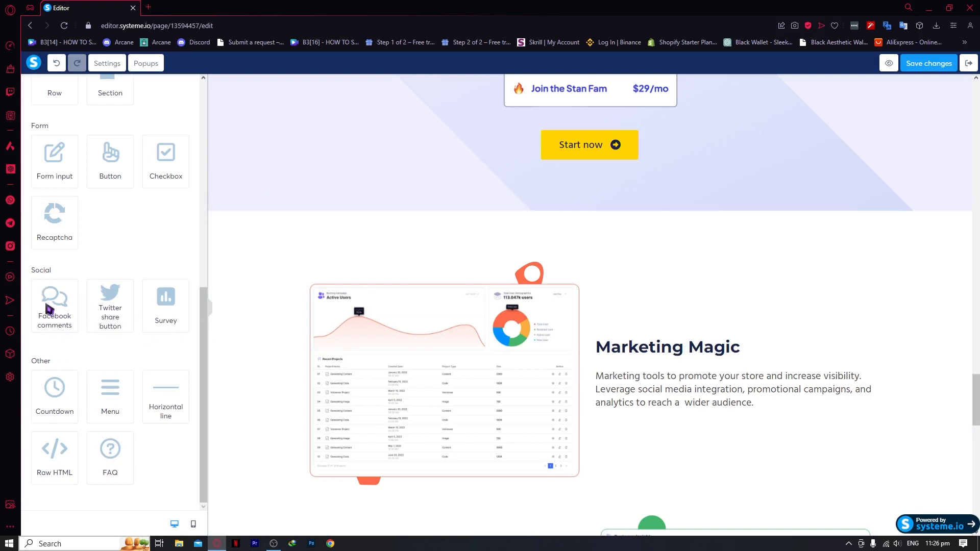
scroll(341, 293, up, 4)
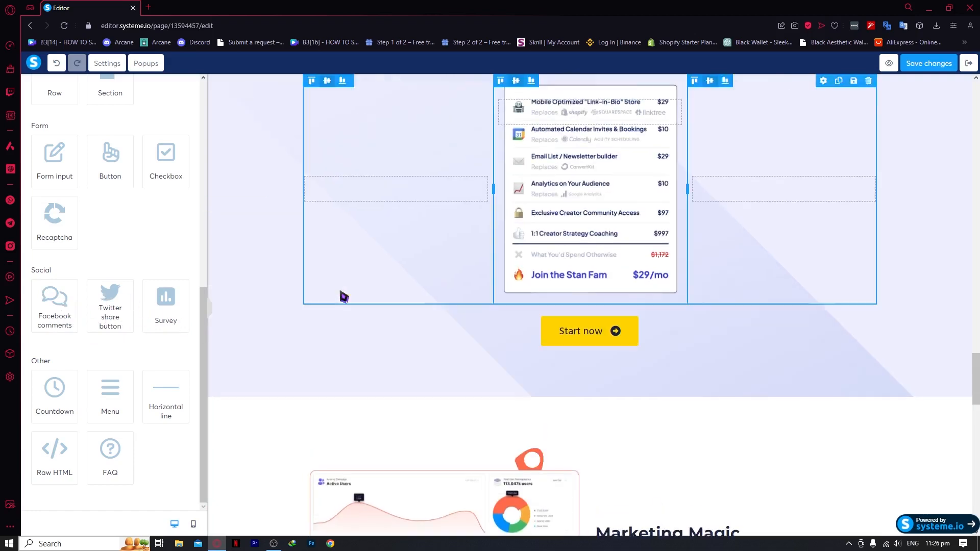
scroll(333, 303, down, 4)
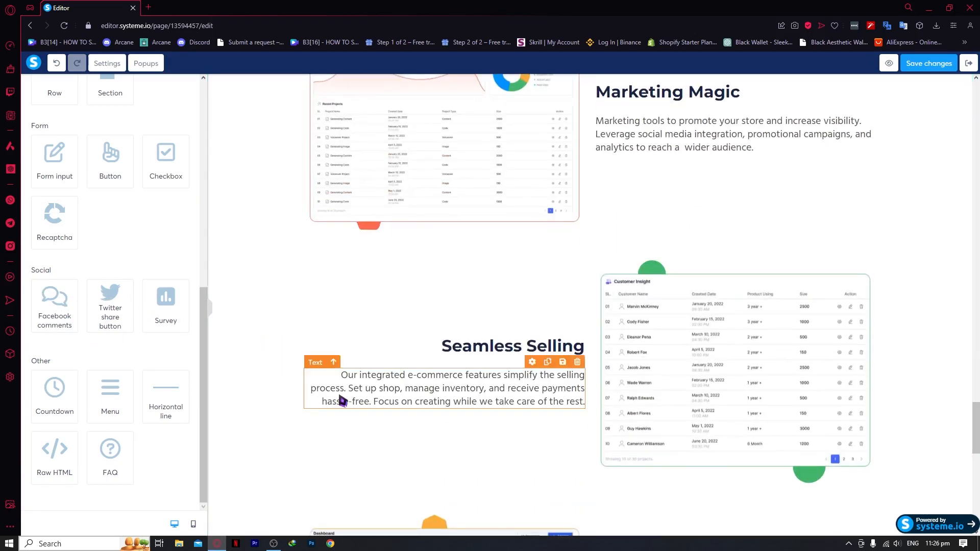
scroll(341, 401, up, 8)
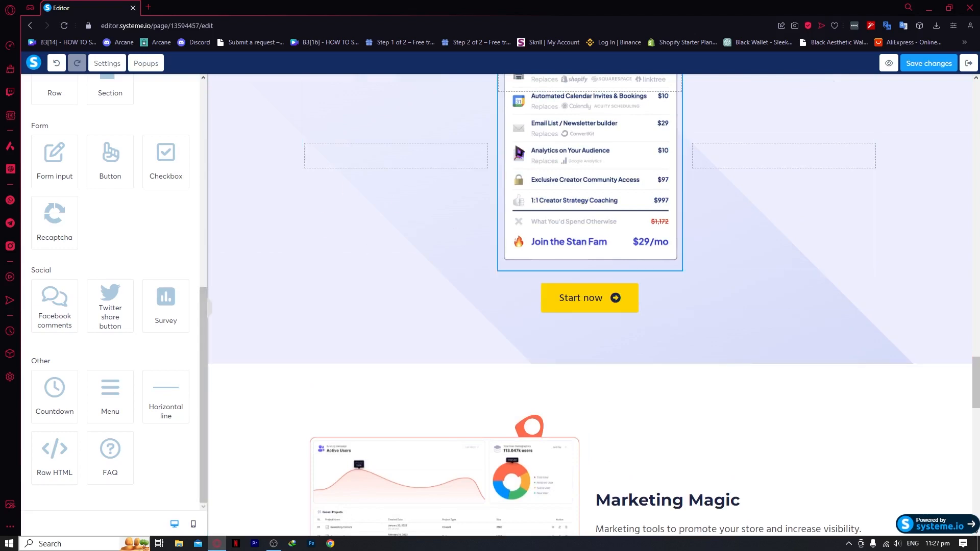
scroll(407, 290, up, 4)
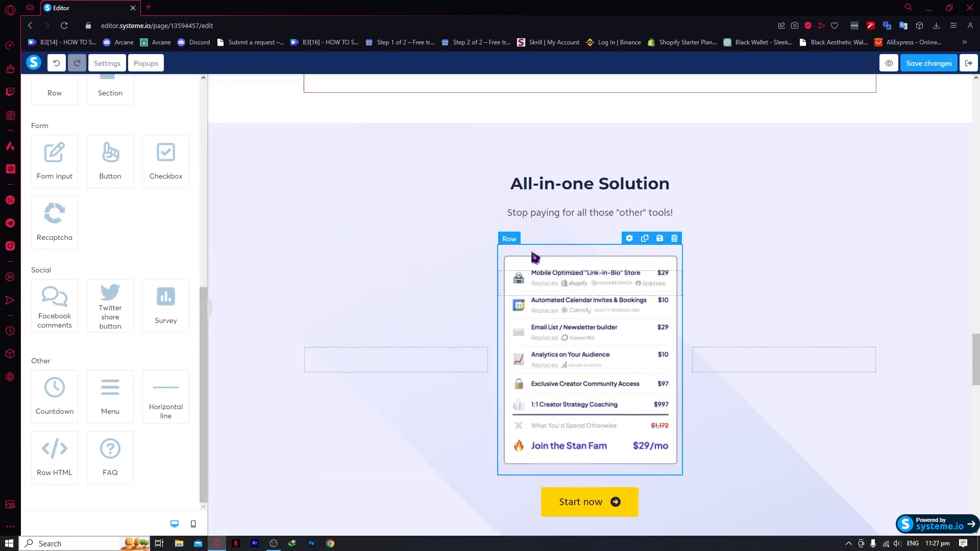
scroll(534, 258, up, 6)
scroll(508, 198, up, 4)
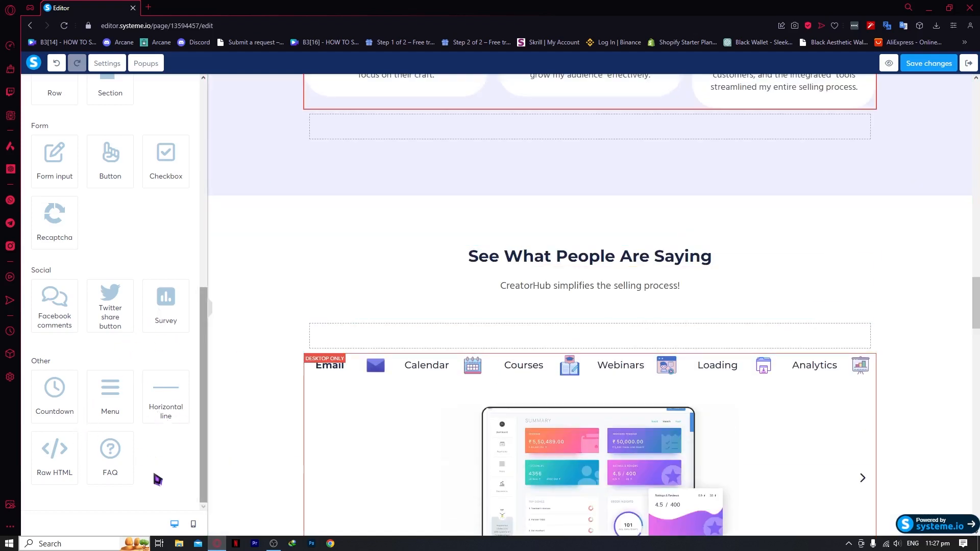
scroll(106, 385, up, 5)
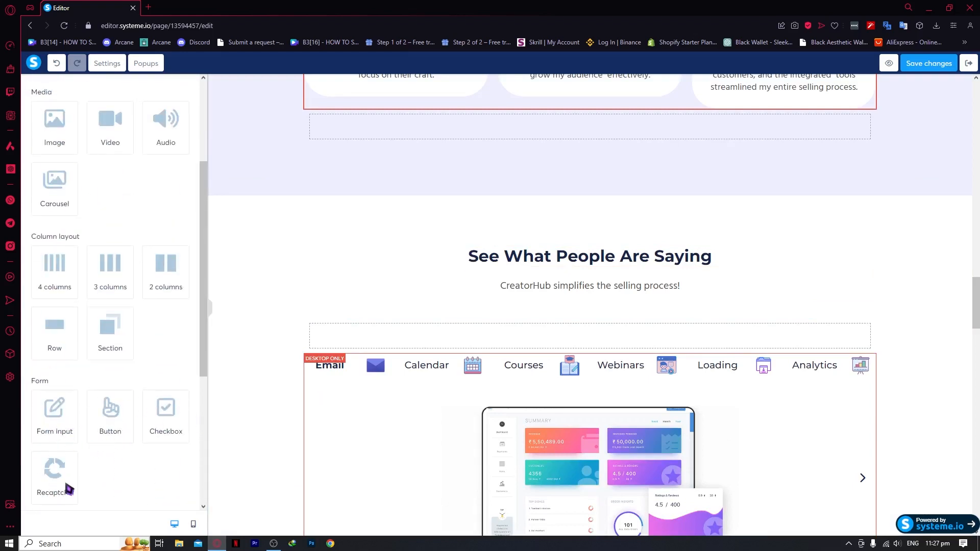
scroll(59, 459, down, 2)
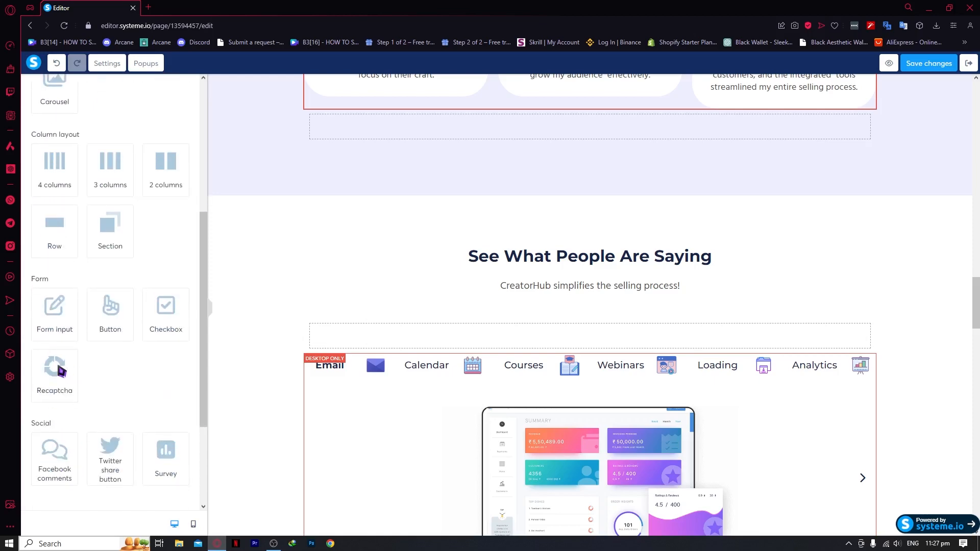
scroll(107, 367, up, 2)
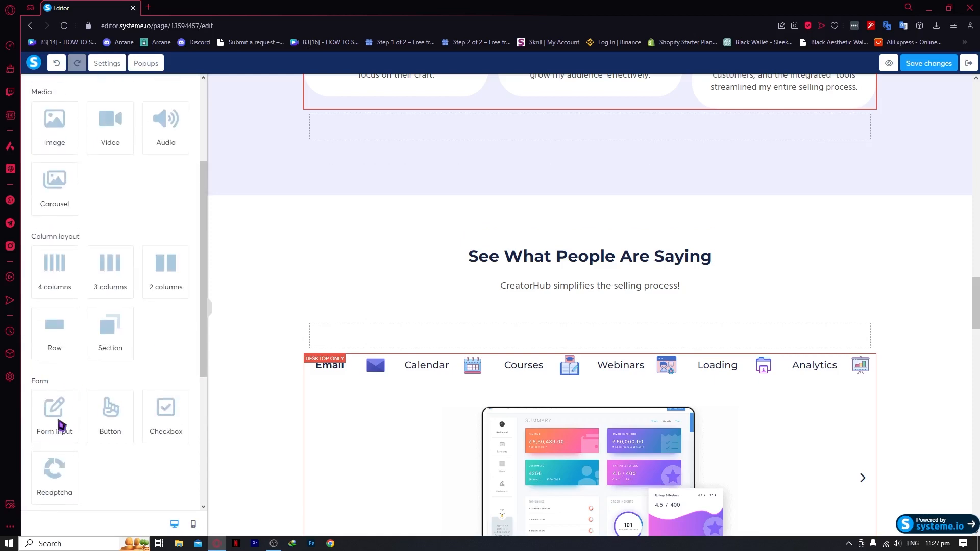
Add a form input field at the page bottom and show the Blocks category list
click(59, 421)
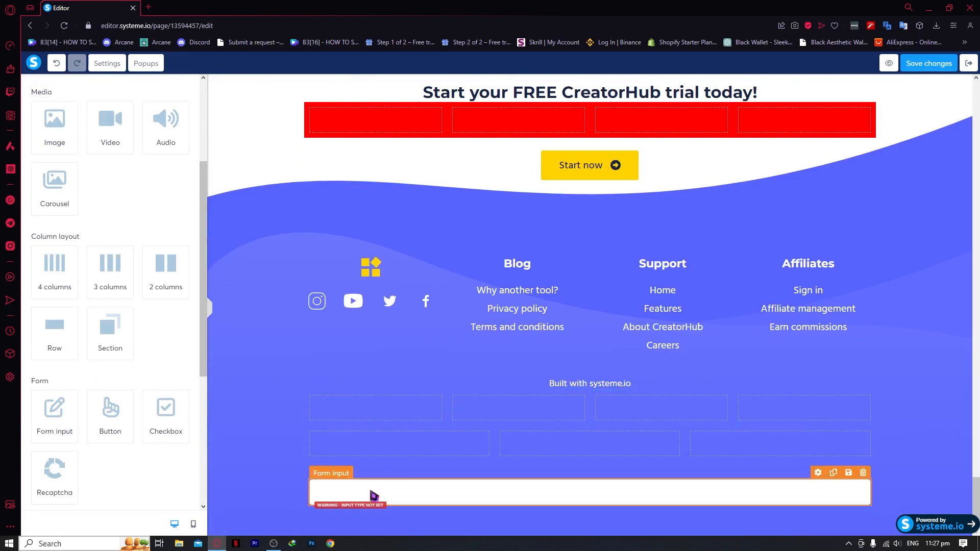
scroll(153, 372, up, 2)
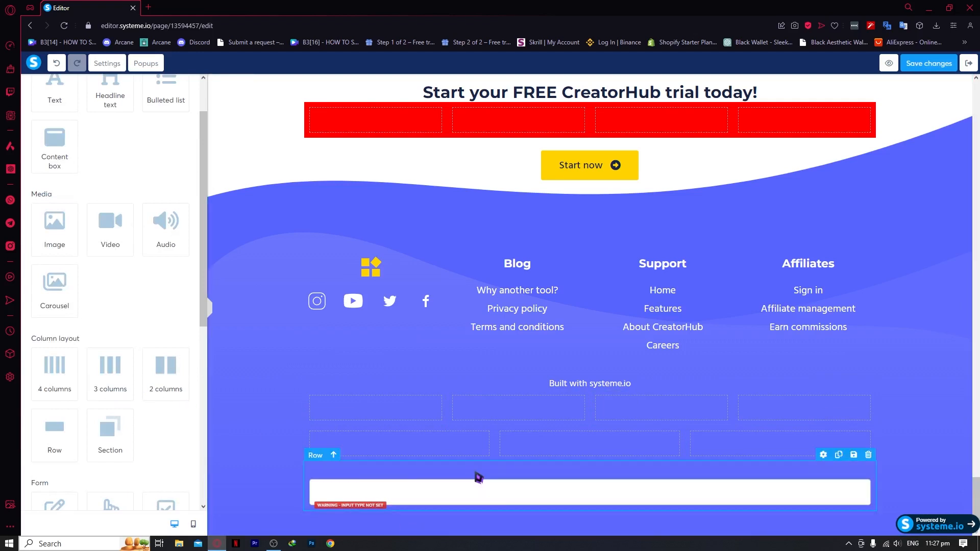
scroll(102, 347, up, 1)
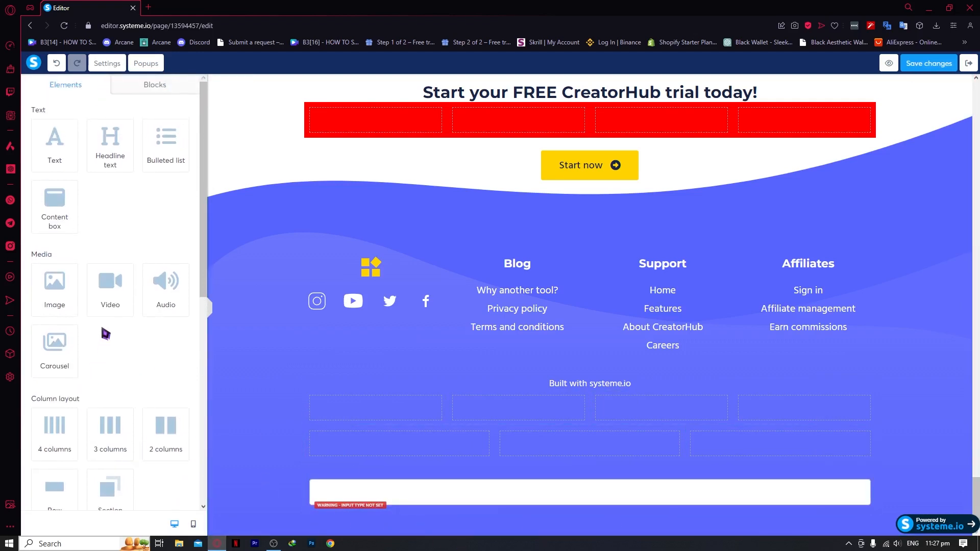
click(161, 87)
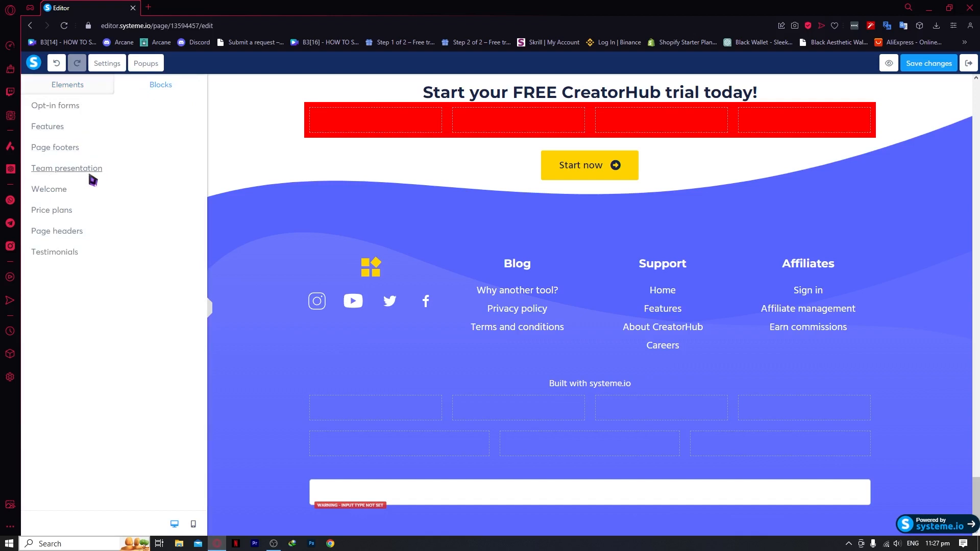
Add the image-and-form opt-in block below the footer, then inspect its name input and checkbox
click(70, 107)
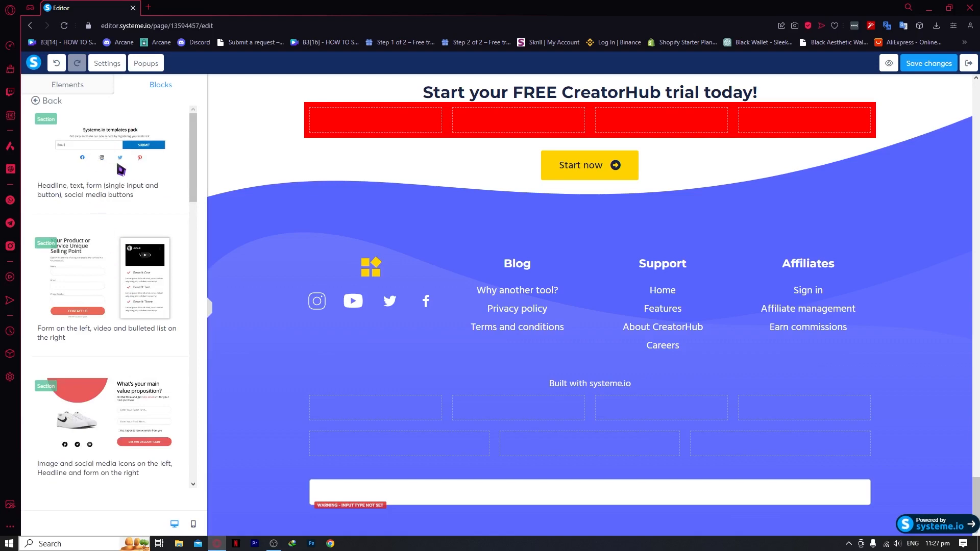
scroll(109, 340, down, 2)
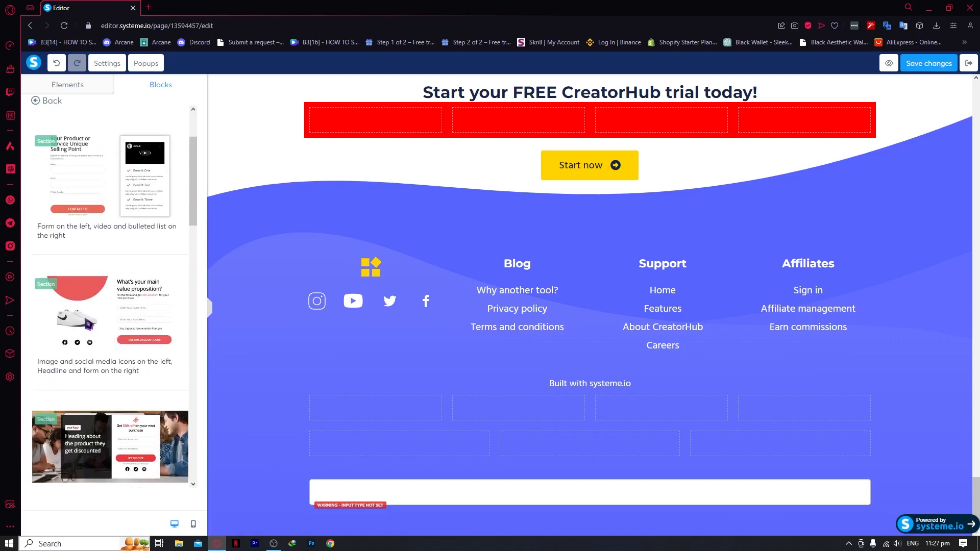
click(104, 316)
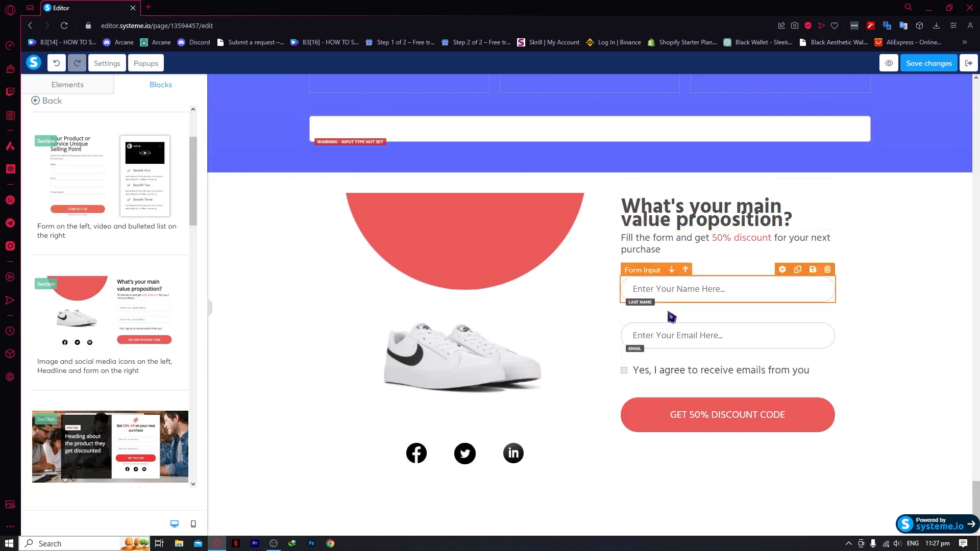
click(744, 297)
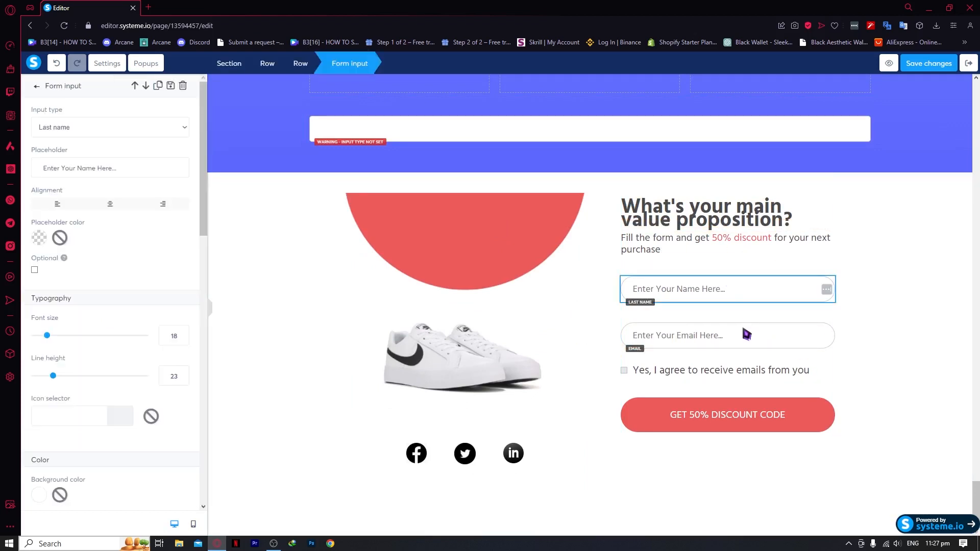
click(741, 338)
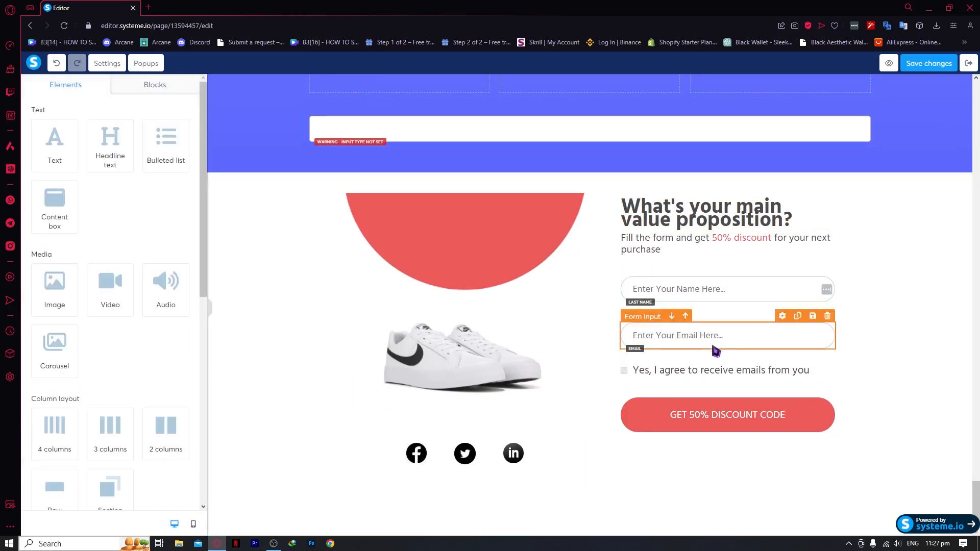
click(645, 372)
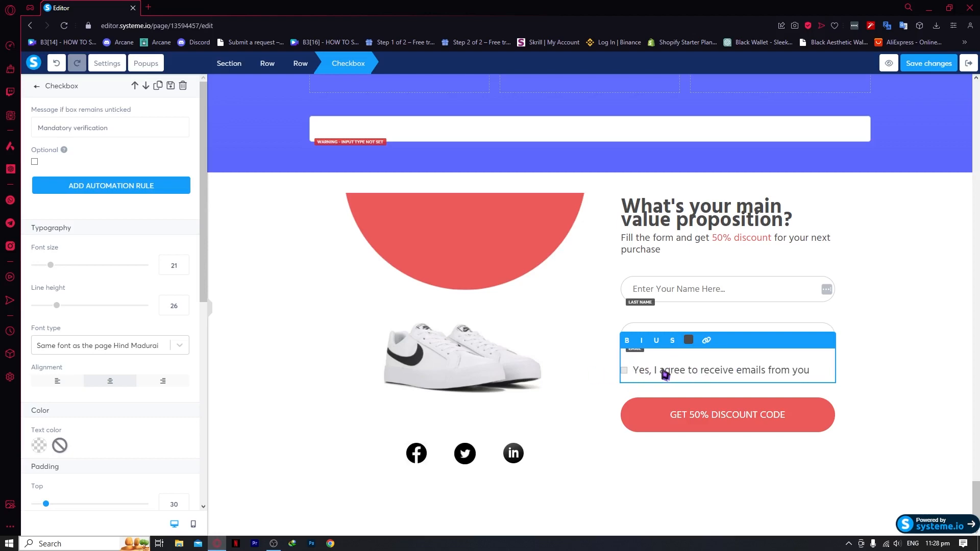
Save the changes to MY SQUEEZE PAGE and exit the page editor
click(228, 319)
scroll(265, 339, up, 15)
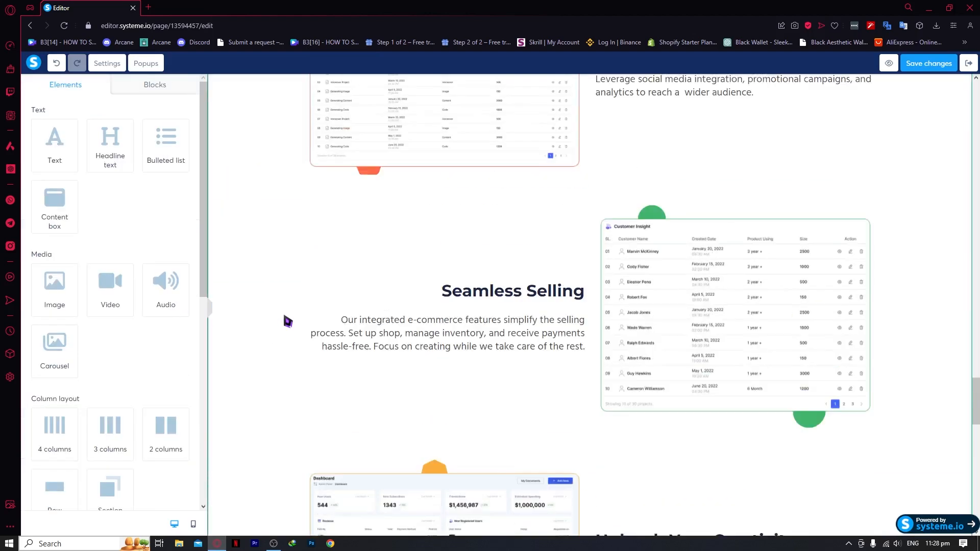
scroll(288, 321, up, 15)
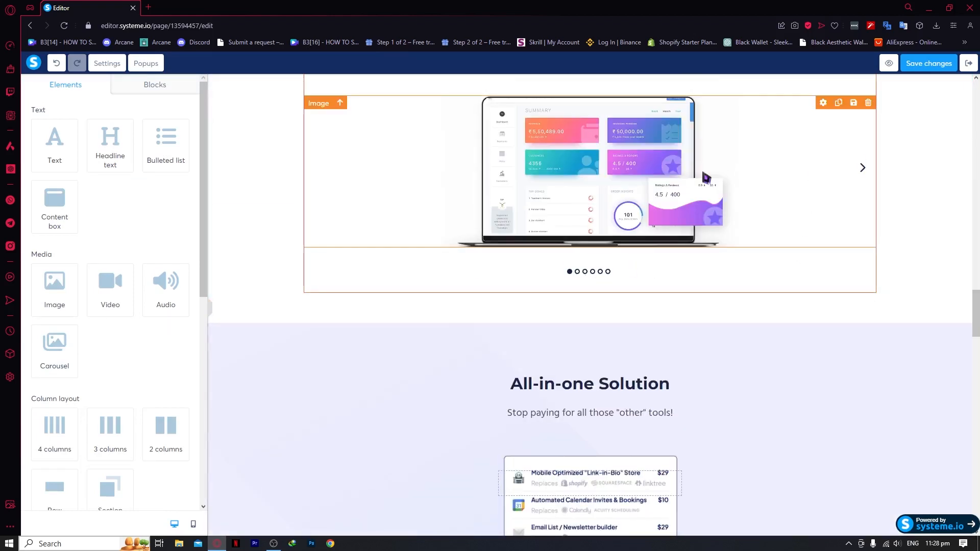
click(929, 64)
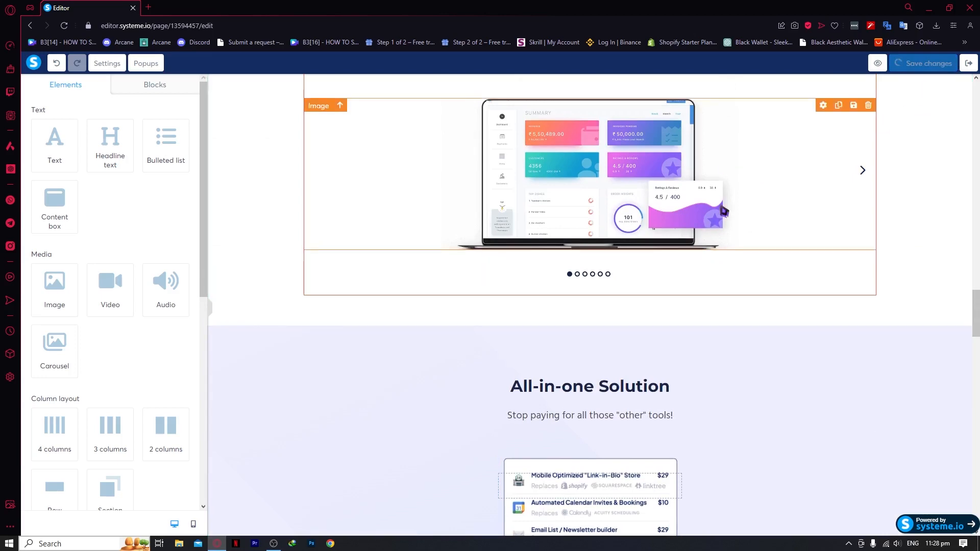
scroll(721, 209, down, 10)
scroll(766, 256, up, 8)
scroll(706, 231, up, 4)
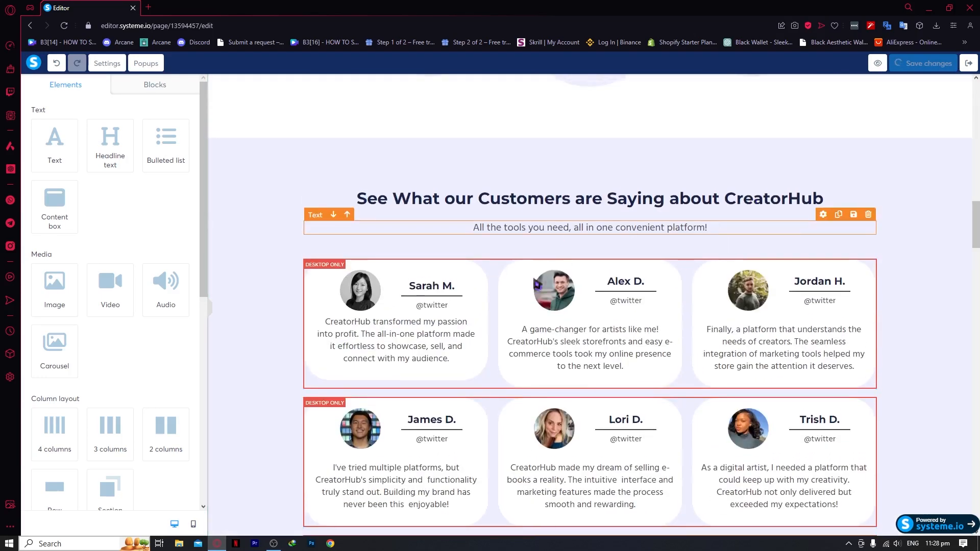
scroll(571, 227, up, 6)
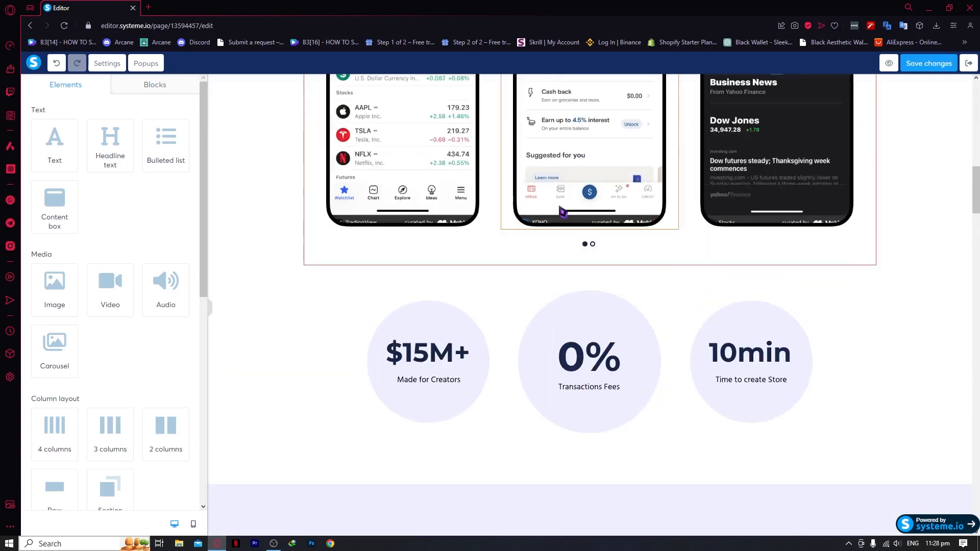
click(968, 63)
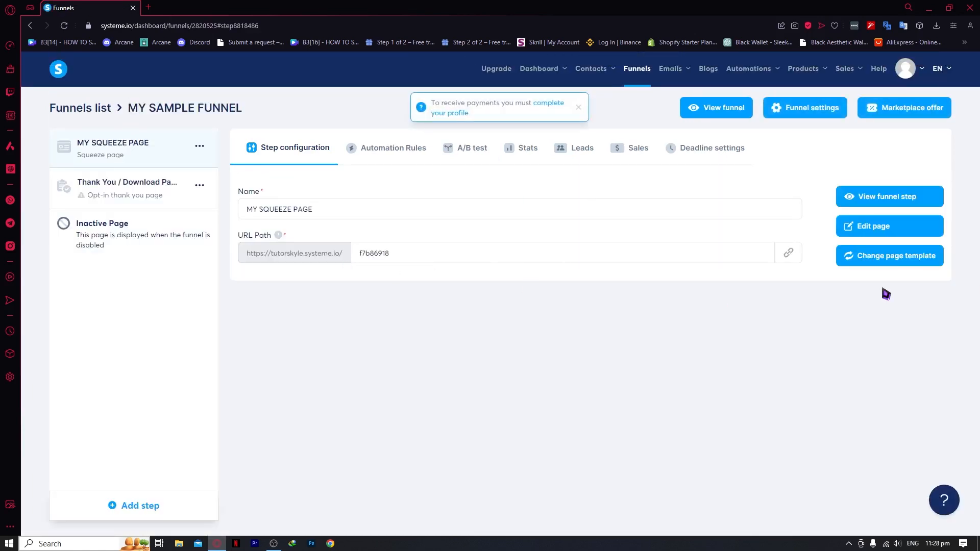
View the live MY SQUEEZE PAGE with its red row and sneaker opt-in block, then close it
click(891, 199)
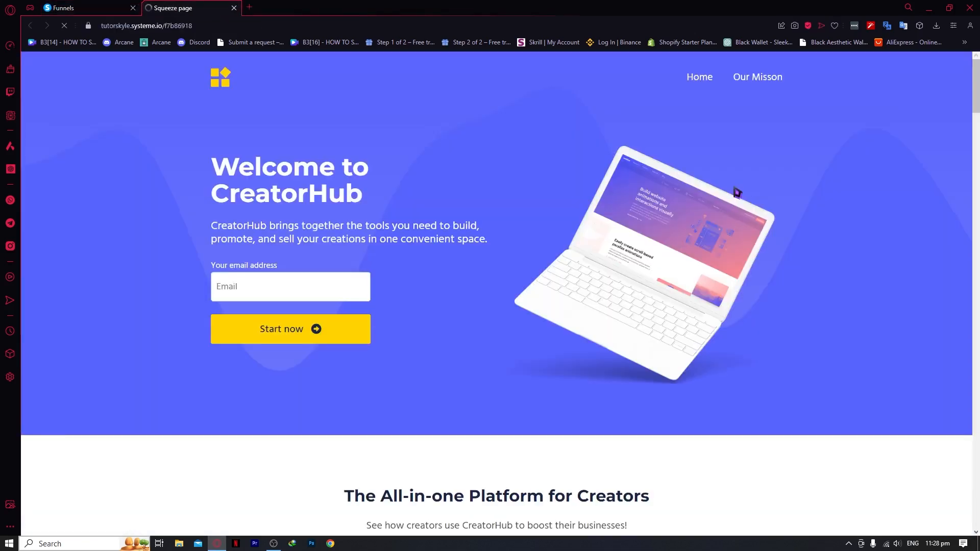
scroll(372, 193, down, 4)
scroll(372, 193, down, 15)
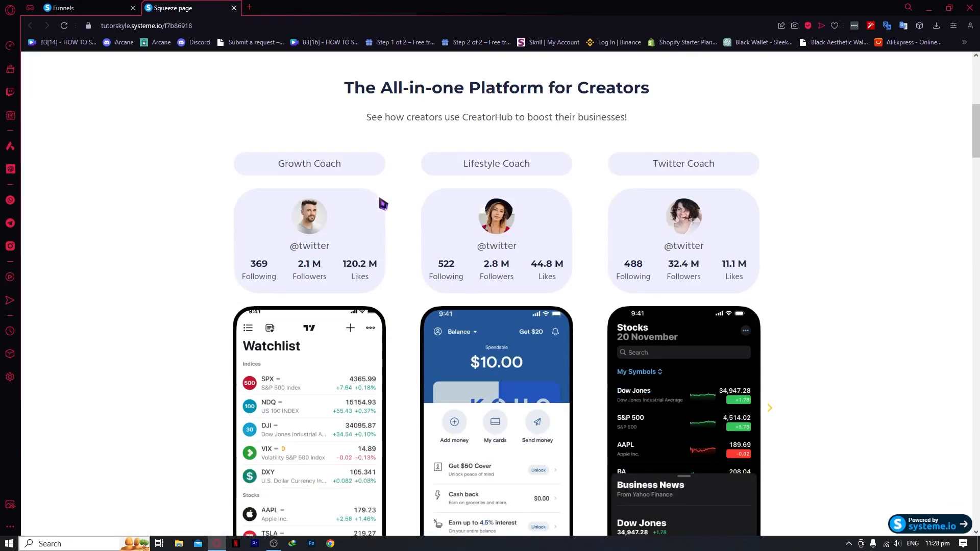
scroll(414, 248, up, 15)
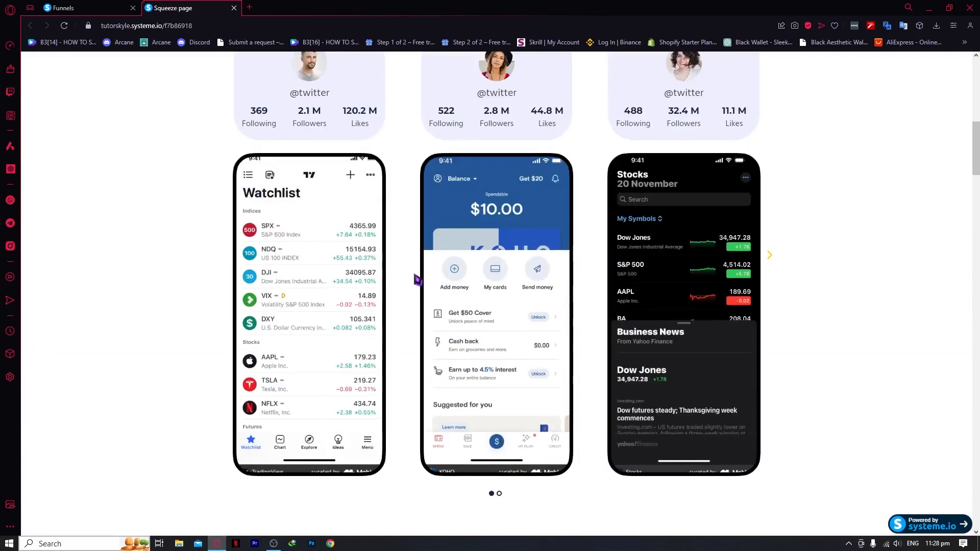
scroll(164, 258, up, 2)
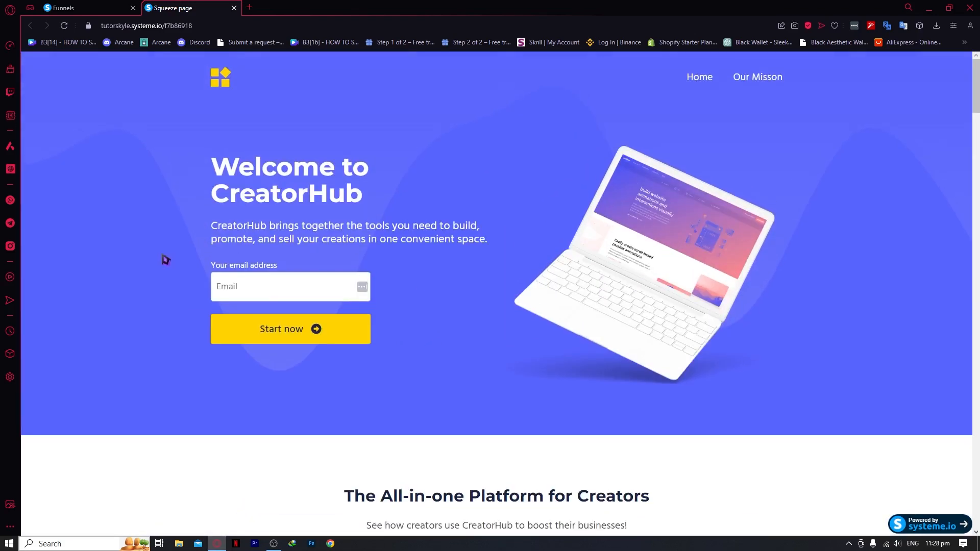
scroll(276, 319, down, 15)
scroll(300, 341, down, 15)
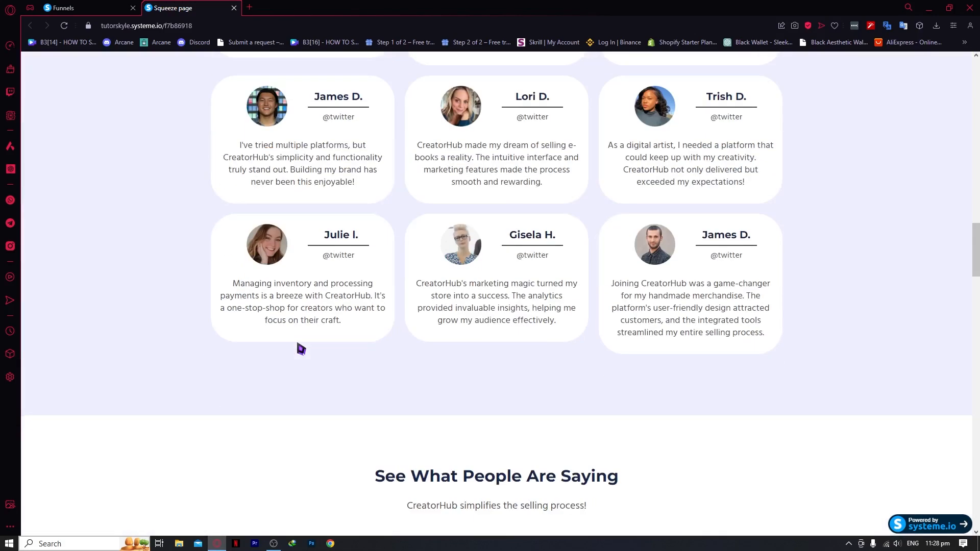
scroll(301, 349, down, 15)
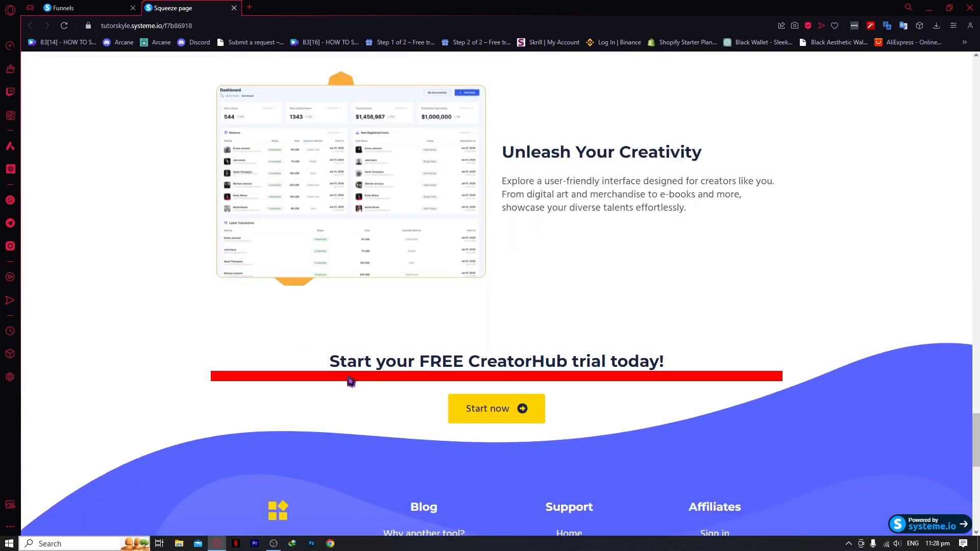
scroll(428, 418, up, 5)
scroll(459, 439, down, 15)
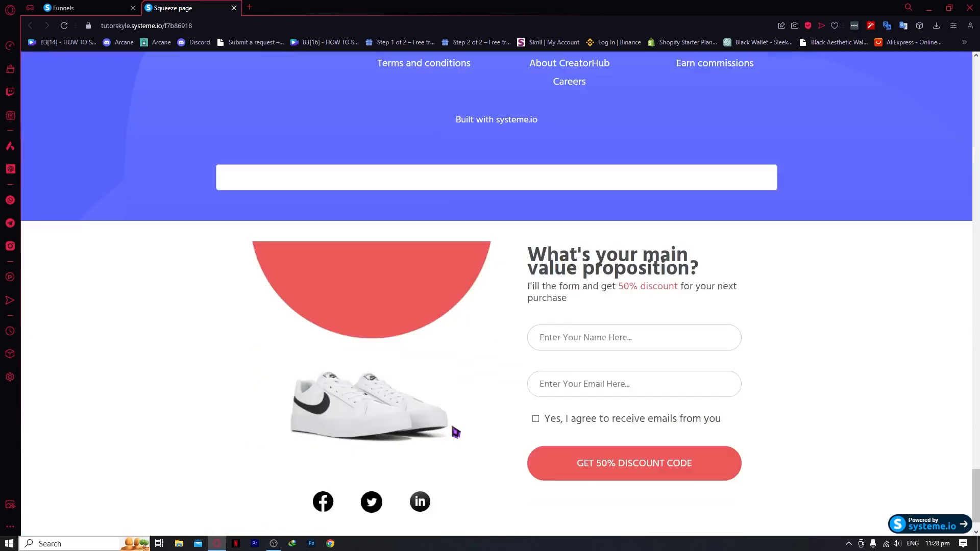
scroll(467, 273, down, 1)
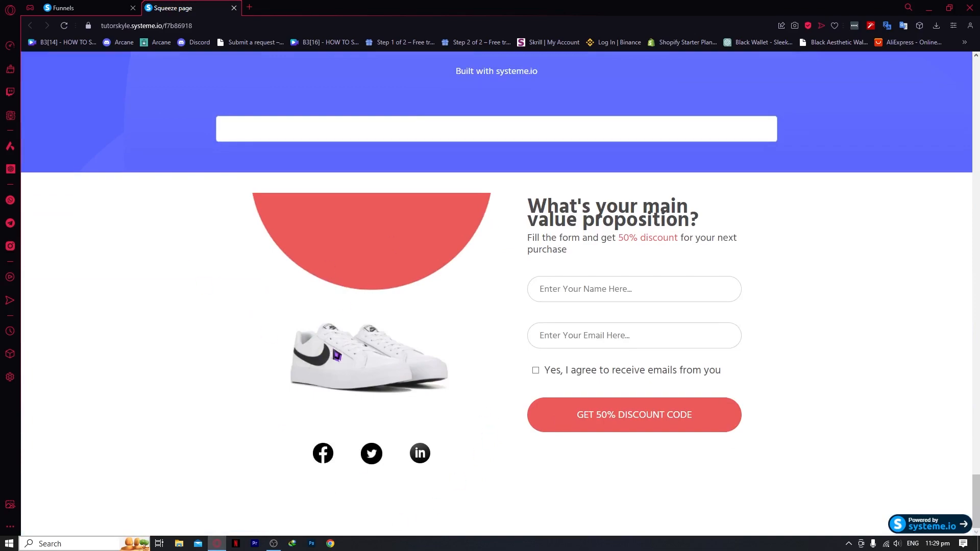
scroll(336, 355, up, 9)
scroll(350, 389, down, 9)
scroll(353, 283, up, 20)
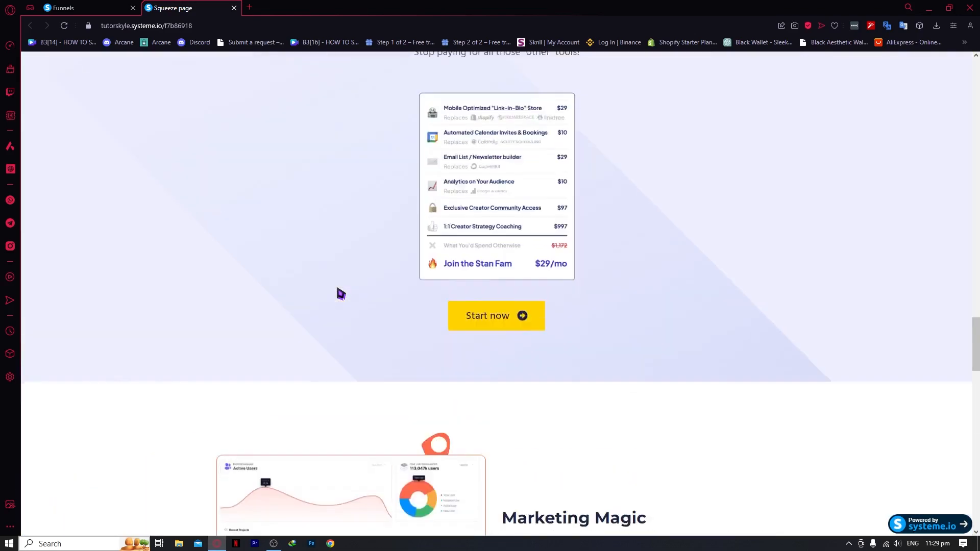
scroll(357, 301, up, 15)
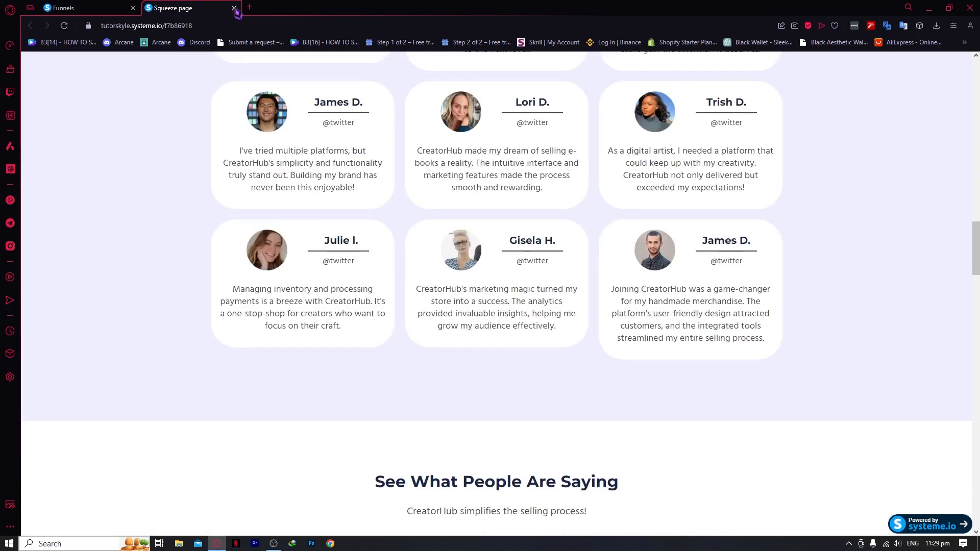
click(234, 8)
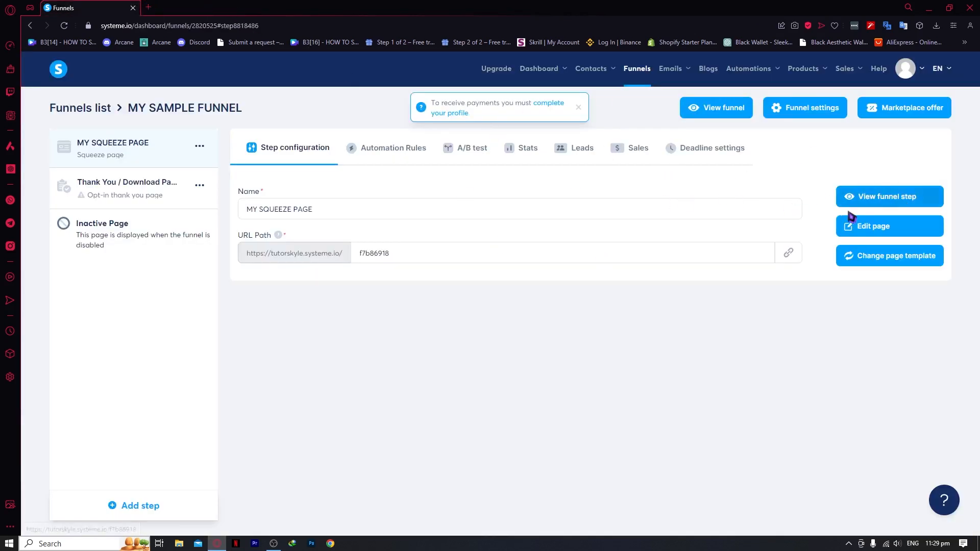
Open the thank-you page step and preview the 'Thank you for registering!' template
click(160, 193)
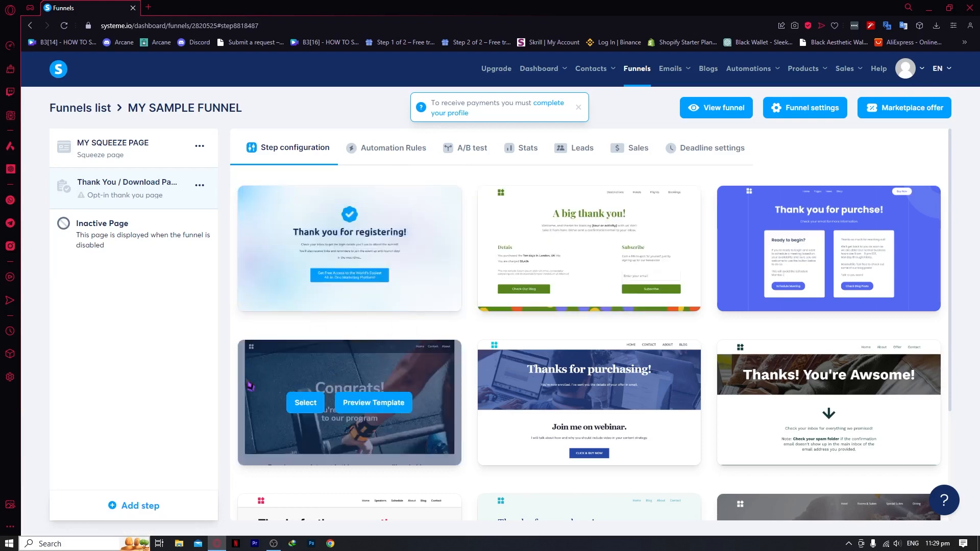
scroll(683, 320, down, 3)
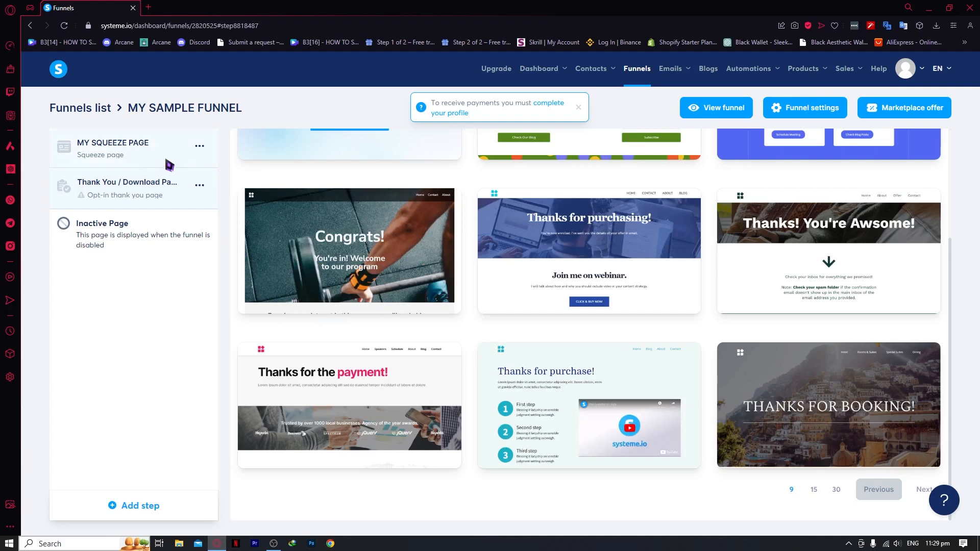
scroll(518, 275, up, 3)
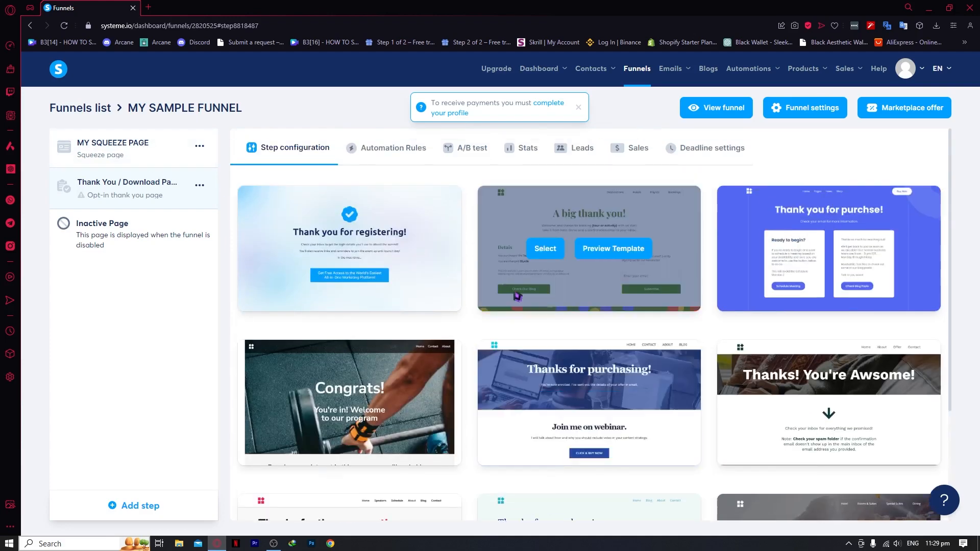
mouse_move(379, 256)
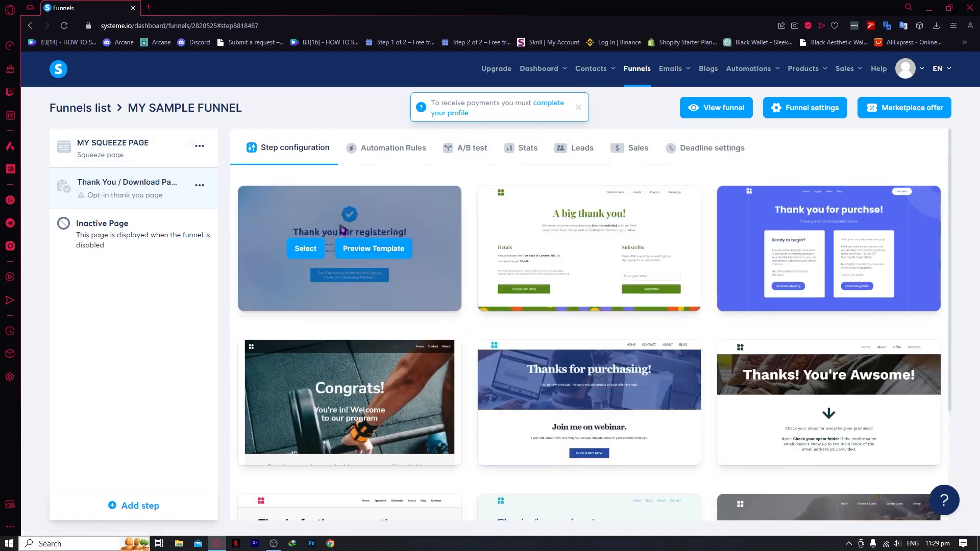
click(385, 249)
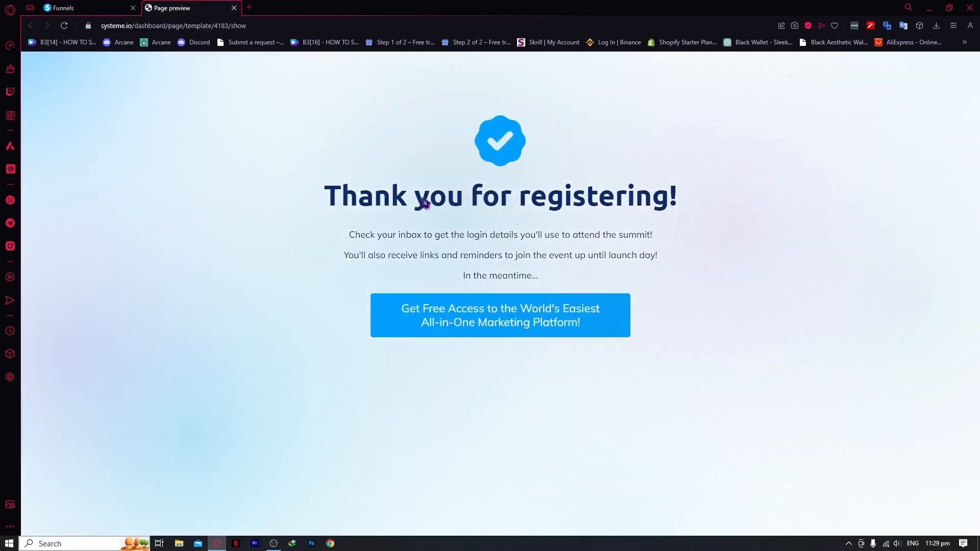
drag(423, 203, 685, 278)
click(61, 8)
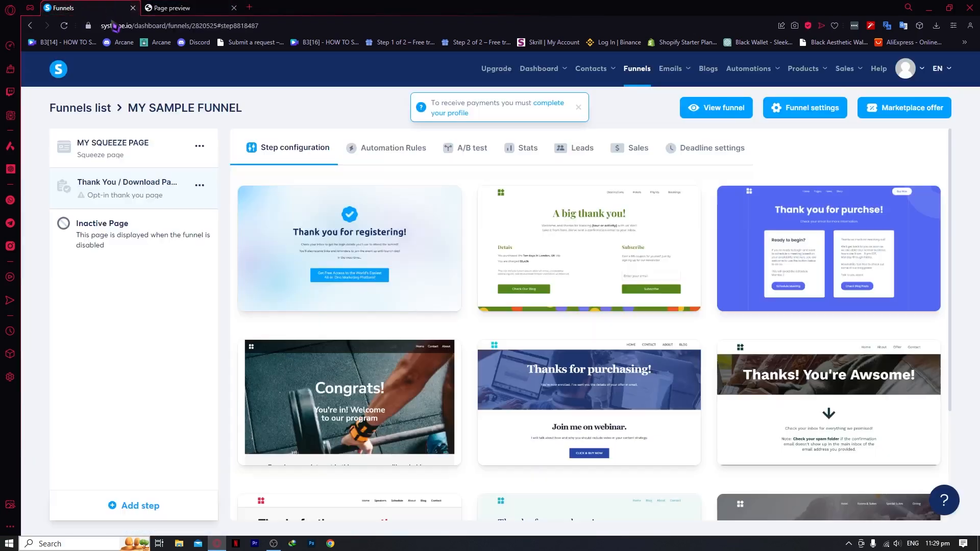
Show 30 templates per page in the thank-you template gallery
scroll(587, 214, down, 4)
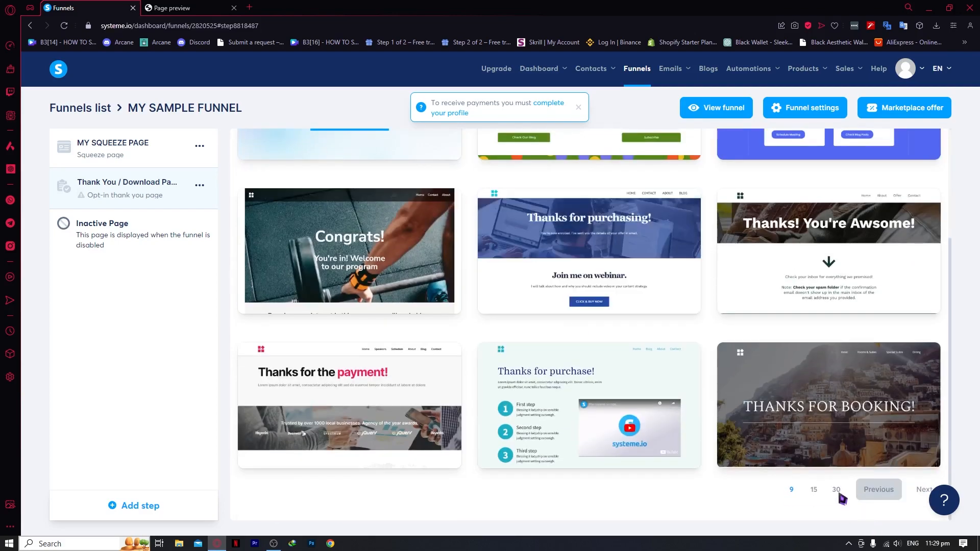
click(838, 492)
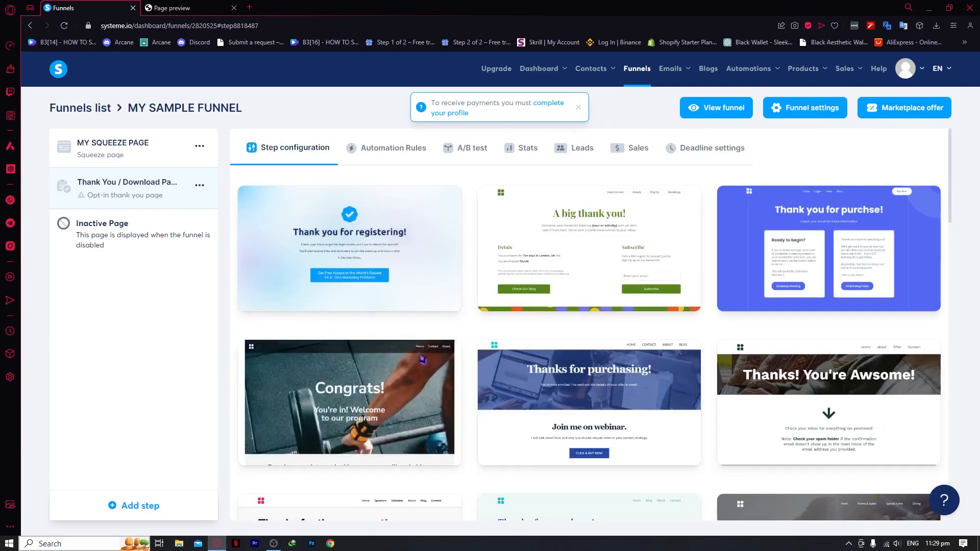
scroll(510, 327, down, 10)
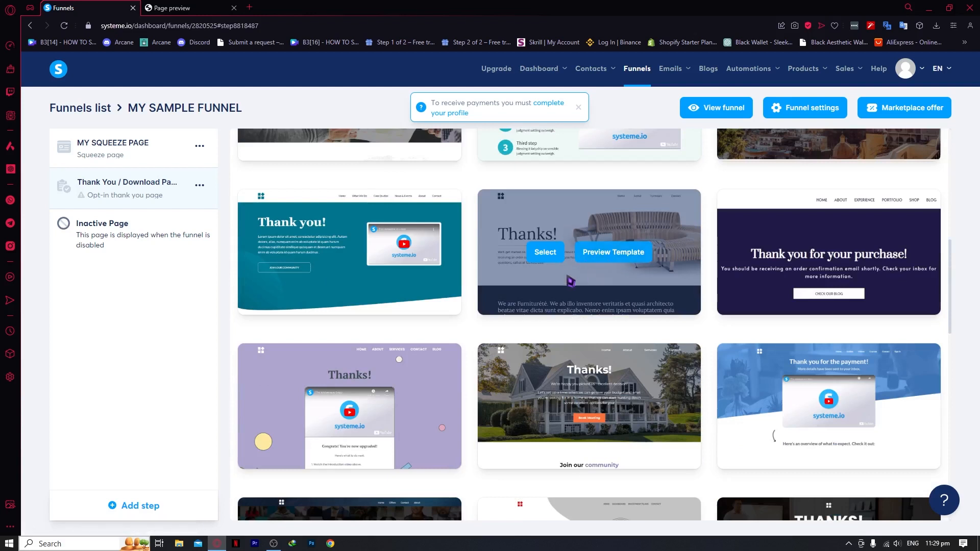
Apply the furniture 'Thanks!' template to the Thank You / Download Page, review it, and exit the editor
click(544, 250)
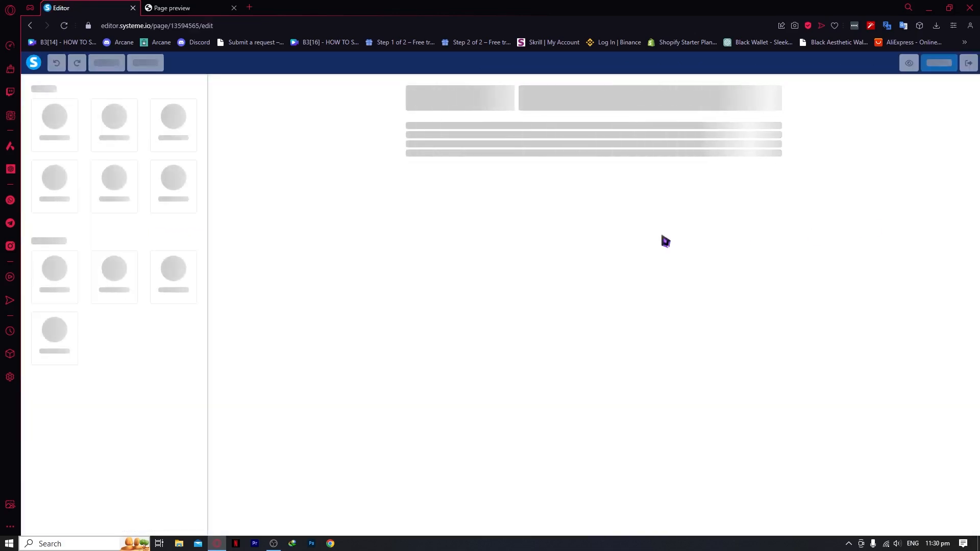
scroll(408, 255, down, 10)
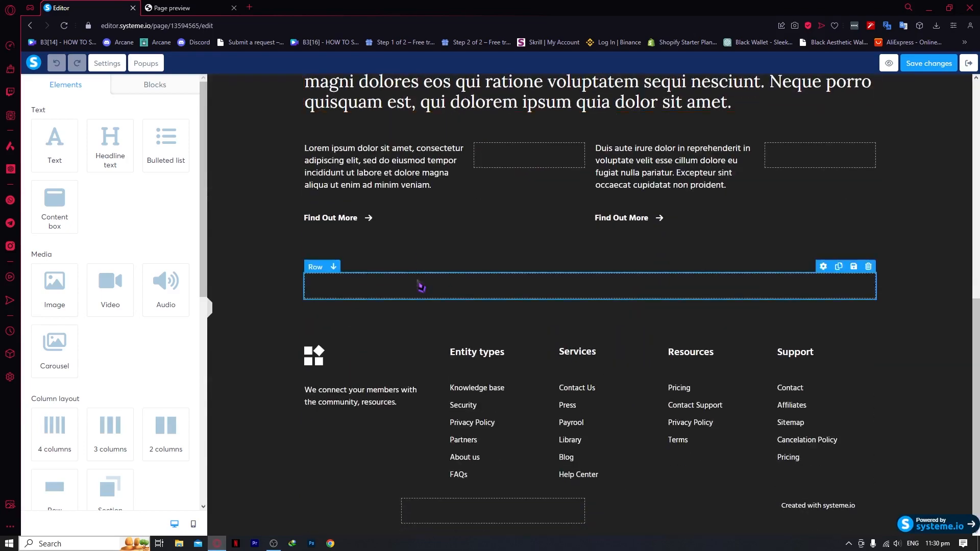
scroll(150, 348, down, 1)
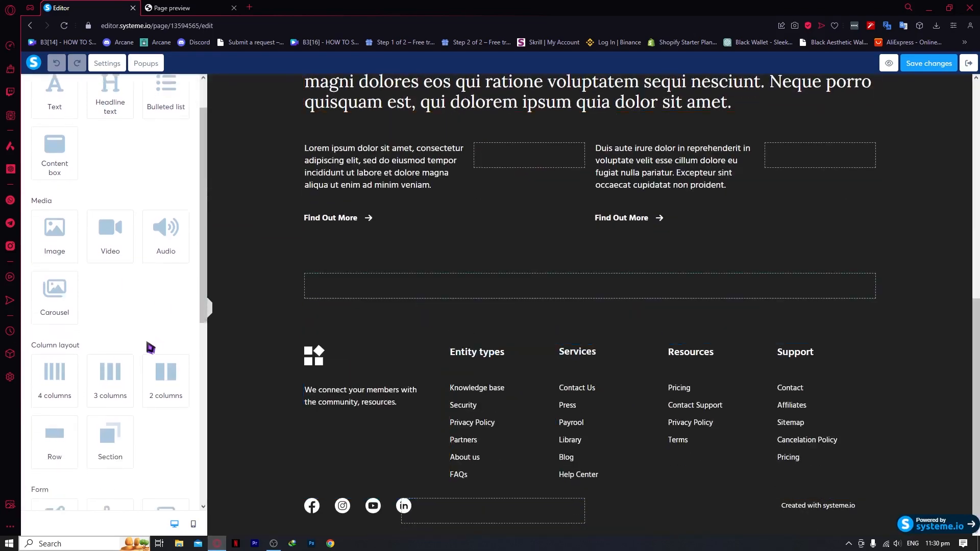
scroll(150, 348, down, 6)
scroll(378, 357, up, 10)
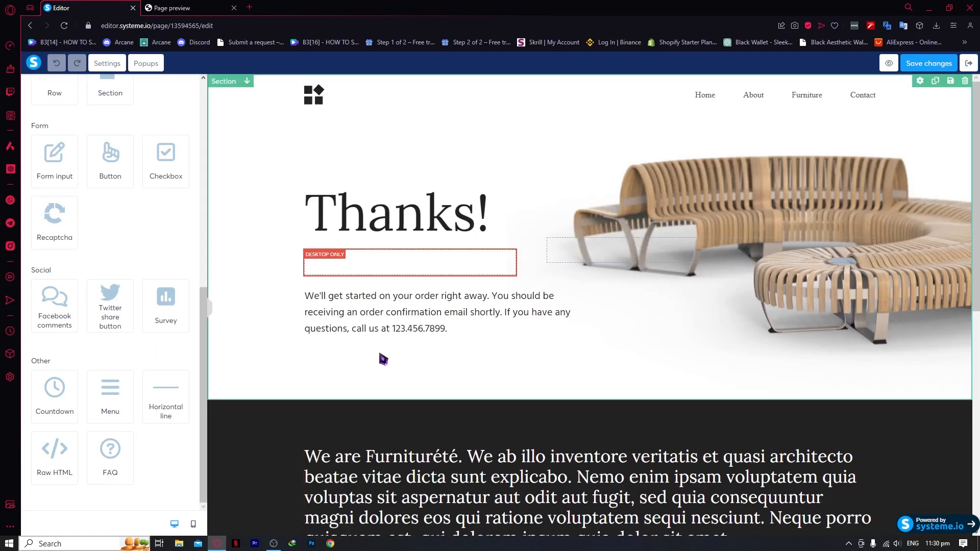
scroll(383, 359, down, 8)
scroll(494, 327, up, 5)
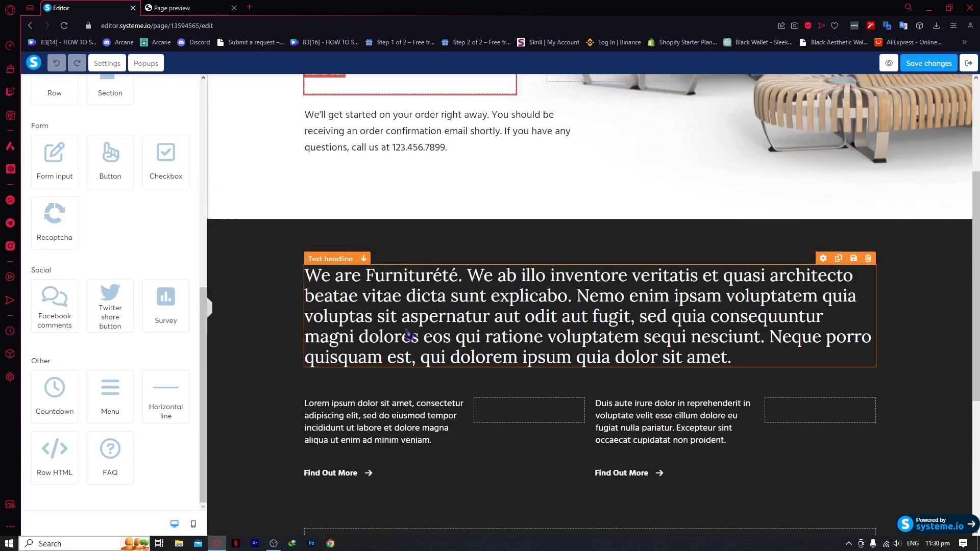
scroll(411, 334, up, 4)
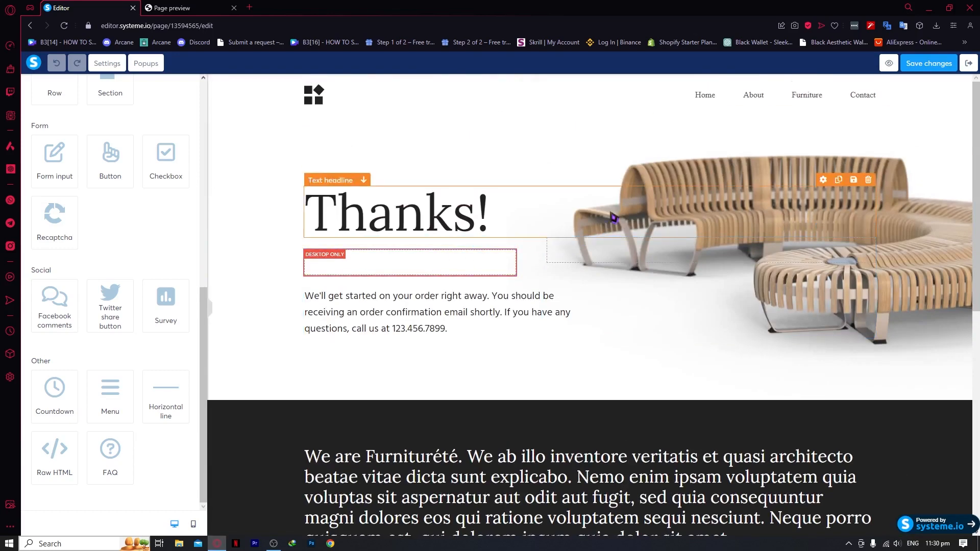
scroll(396, 375, down, 3)
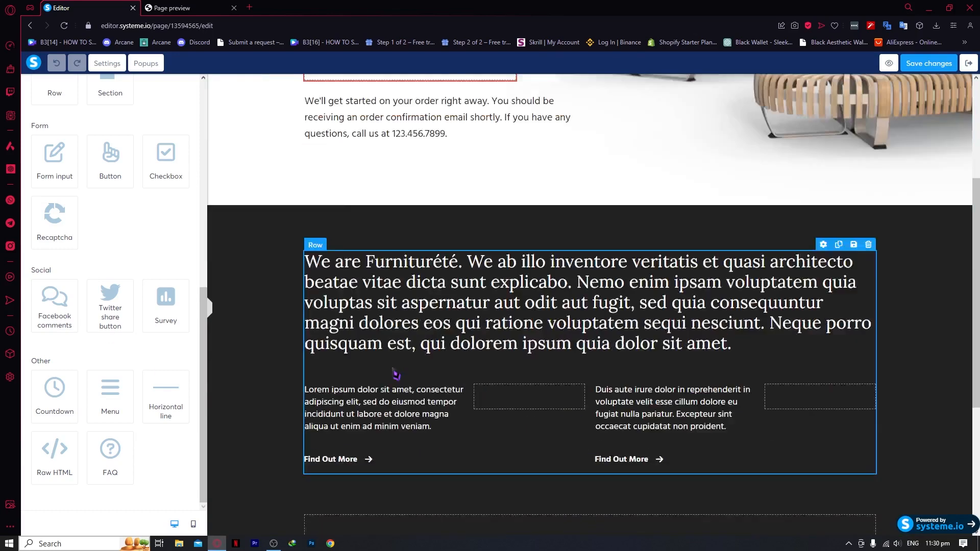
scroll(396, 375, down, 4)
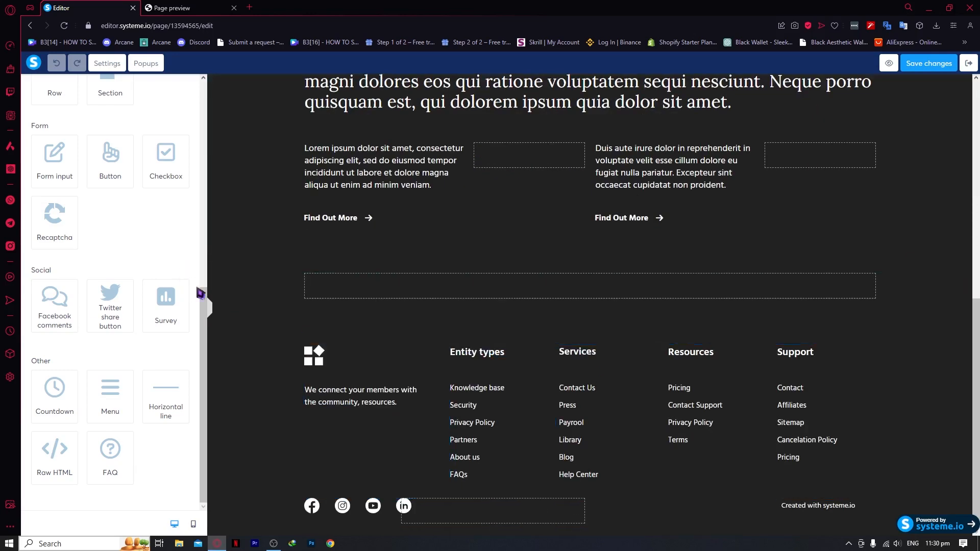
click(969, 64)
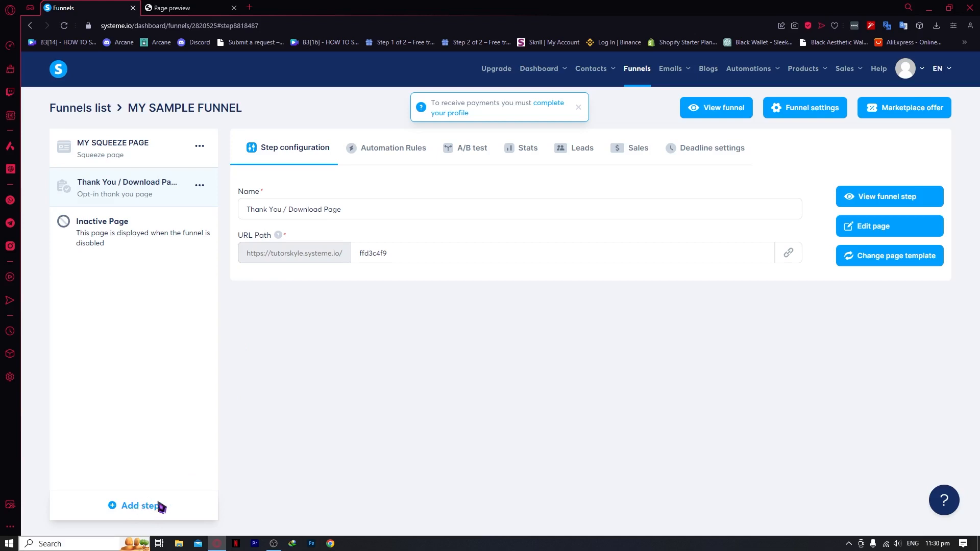
click(146, 142)
click(147, 182)
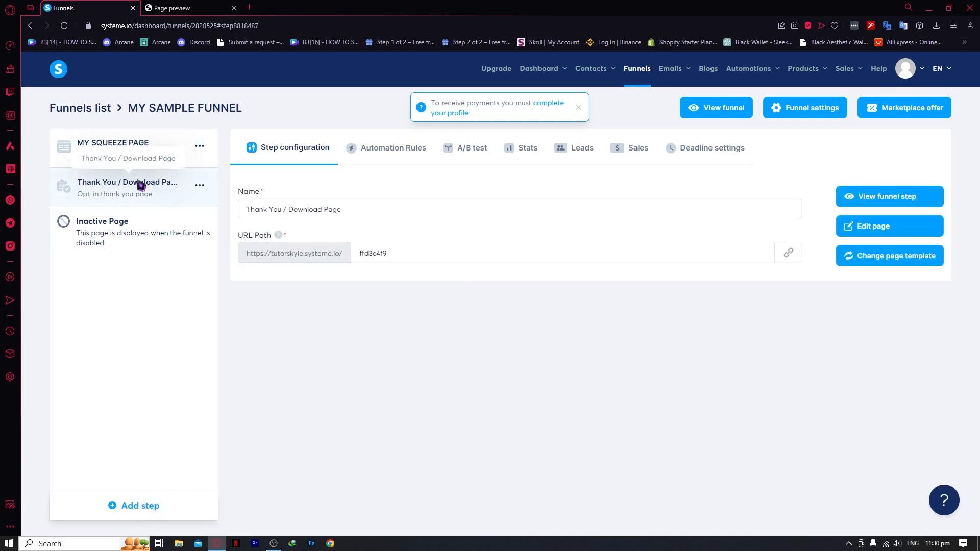
click(145, 245)
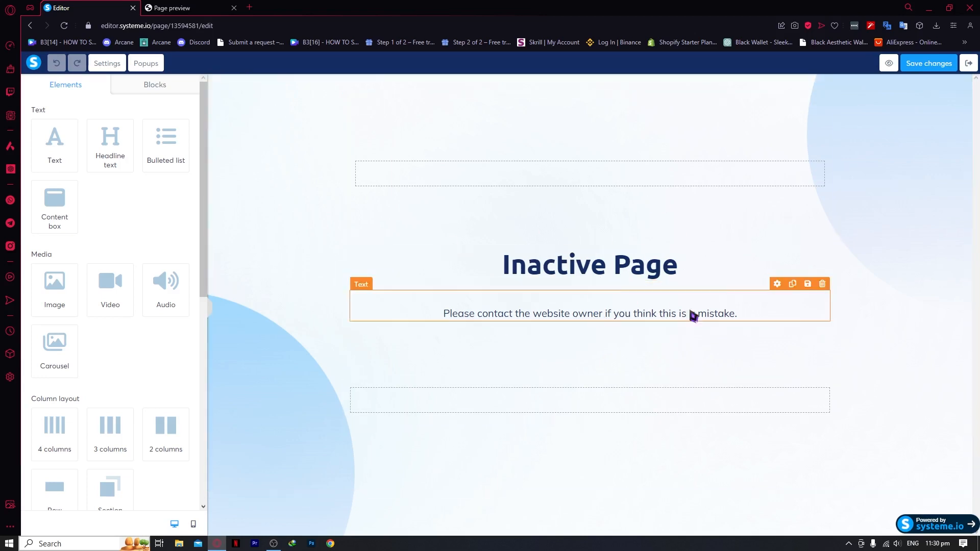
click(969, 63)
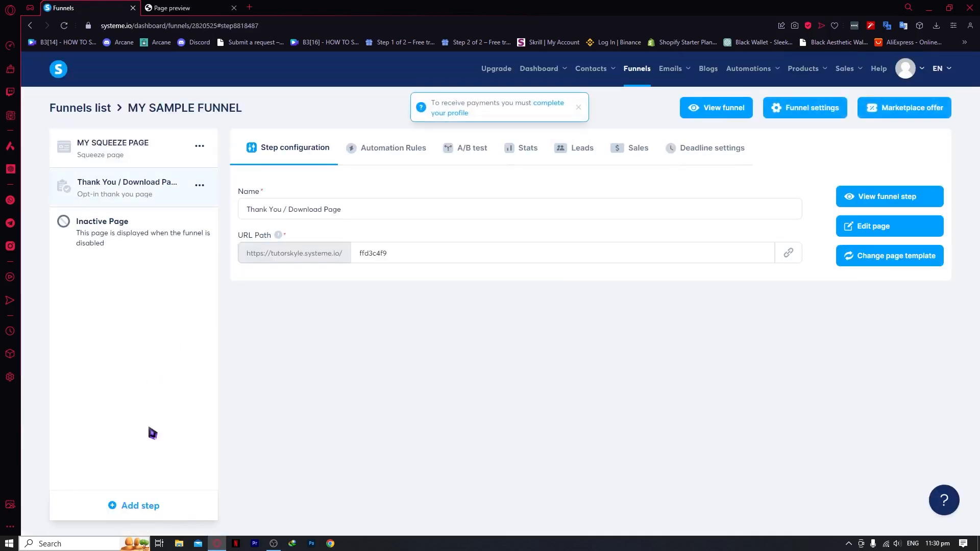
click(142, 510)
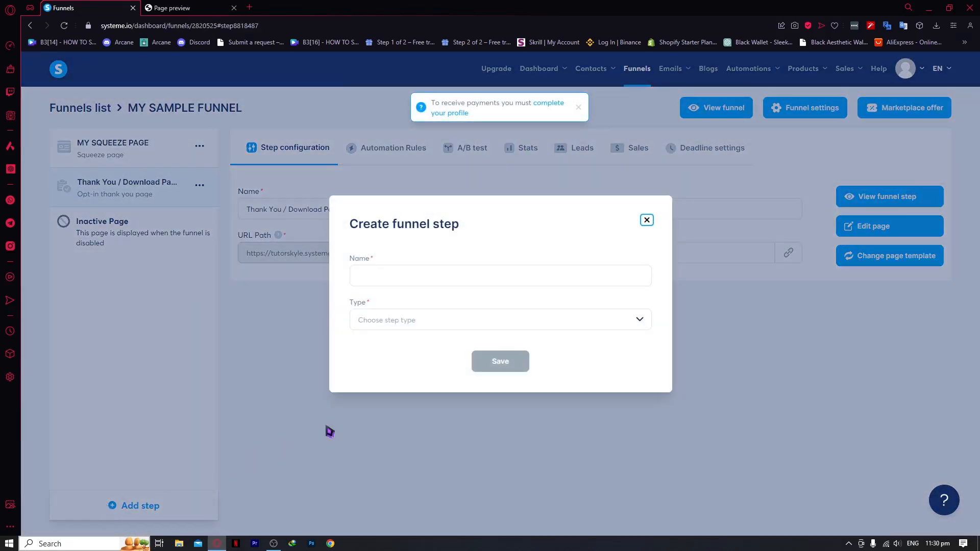
click(413, 282)
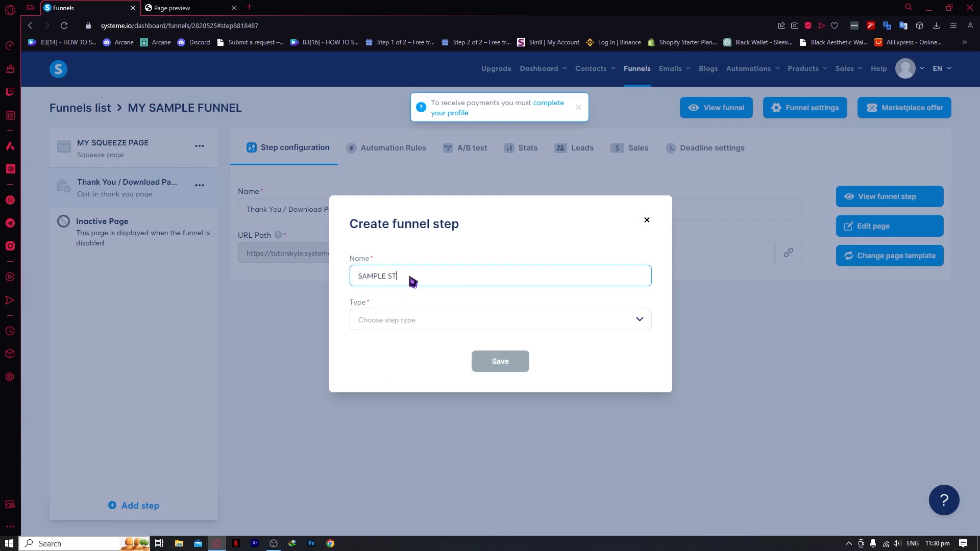
text(SAMPLE STEP)
click(437, 323)
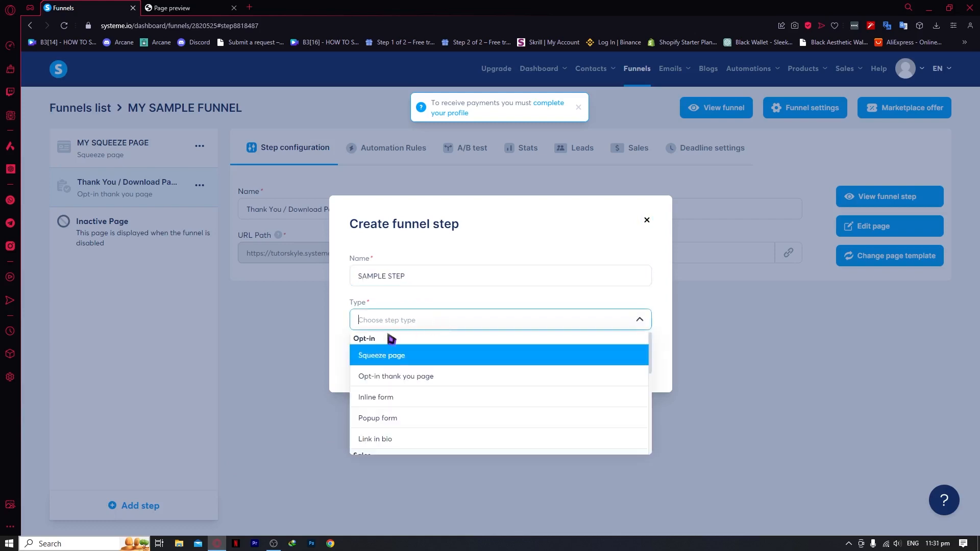
scroll(426, 385, down, 1)
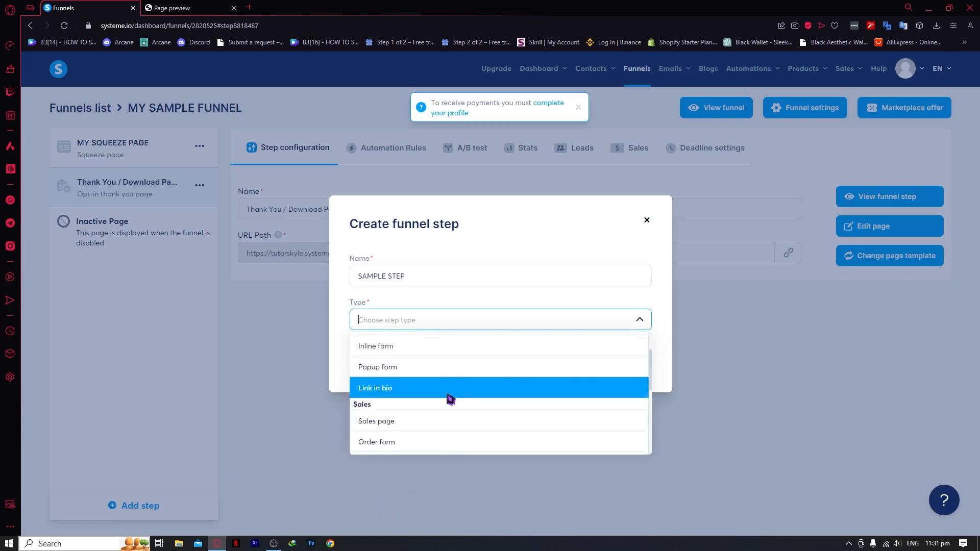
scroll(450, 399, down, 2)
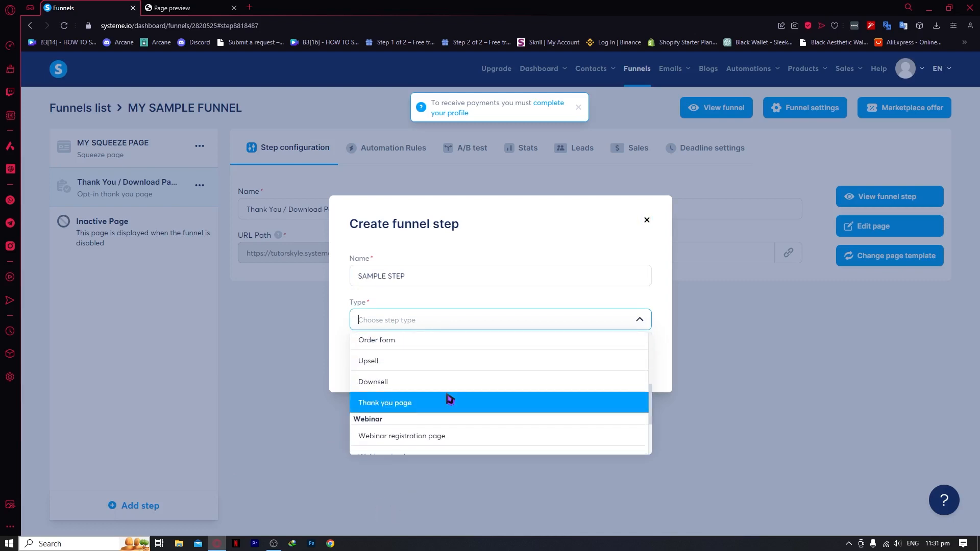
scroll(449, 399, down, 2)
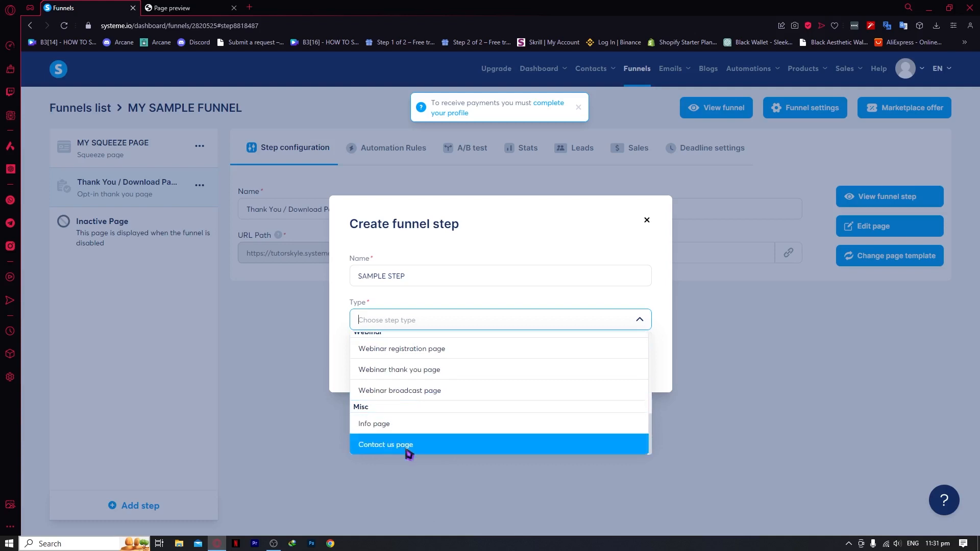
scroll(406, 452, up, 3)
scroll(437, 396, up, 2)
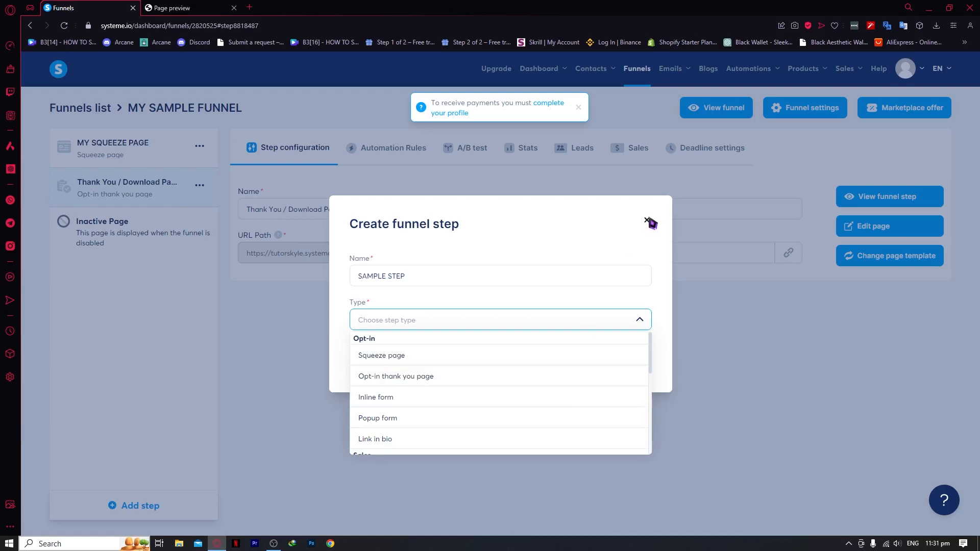
click(647, 220)
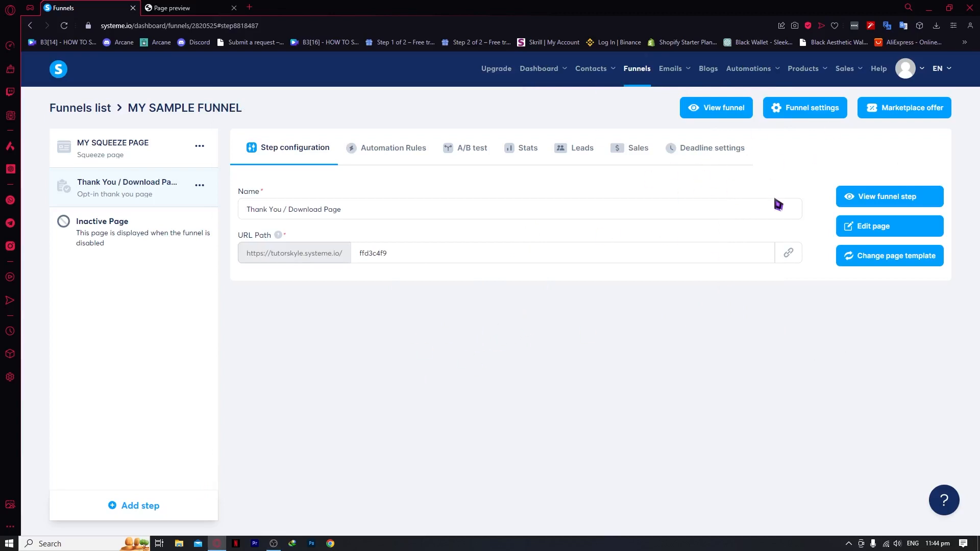
Open the live thank-you page in a new tab and scroll through it
click(714, 108)
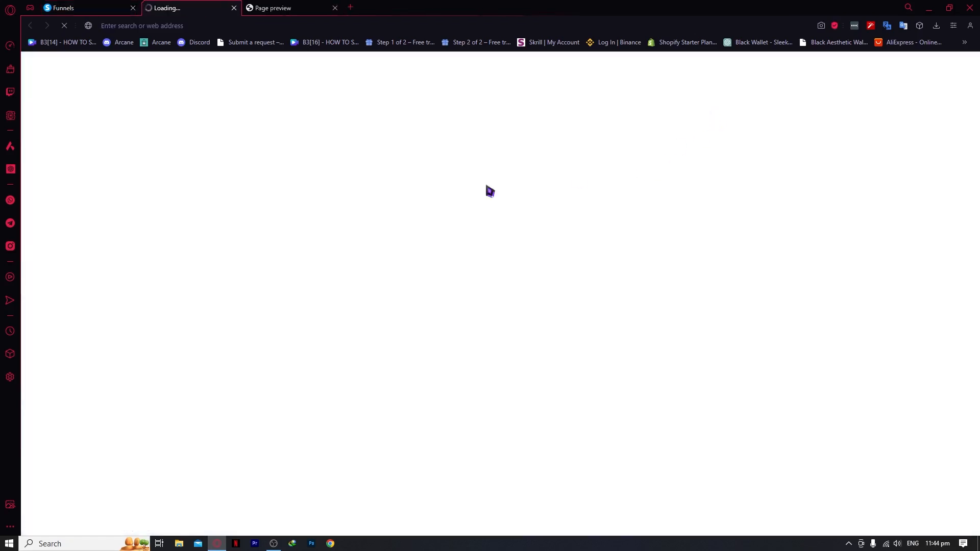
scroll(270, 291, down, 1)
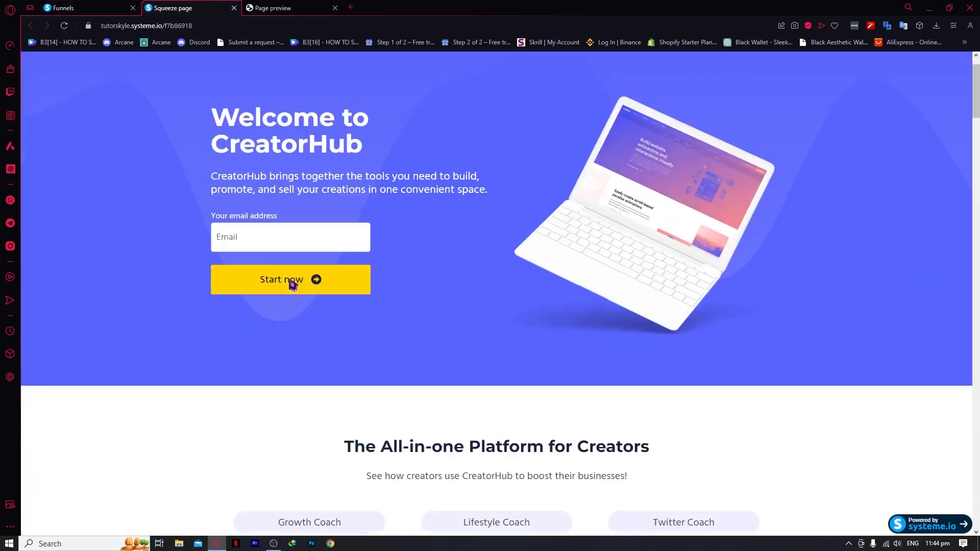
scroll(420, 291, down, 5)
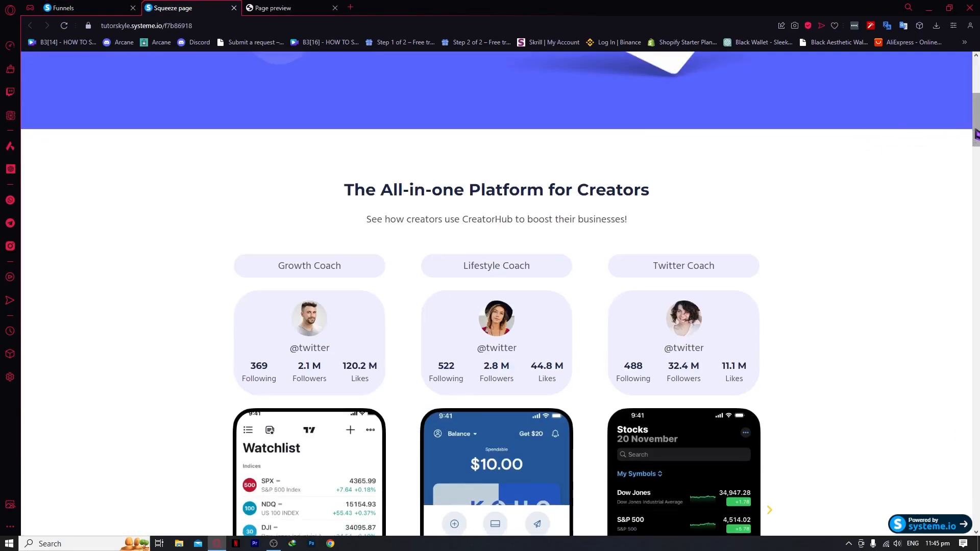
scroll(951, 328, down, 15)
scroll(933, 422, down, 12)
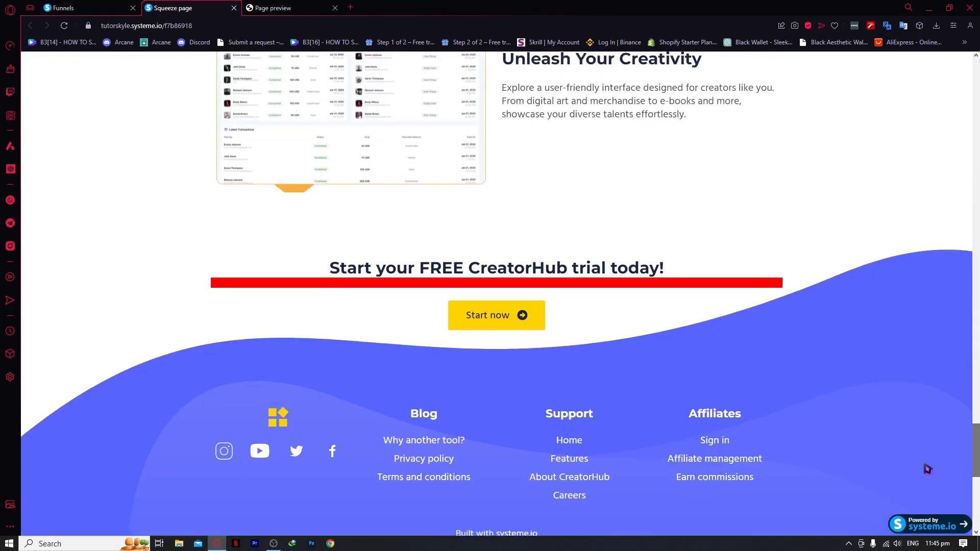
scroll(461, 198, up, 2)
scroll(462, 219, down, 8)
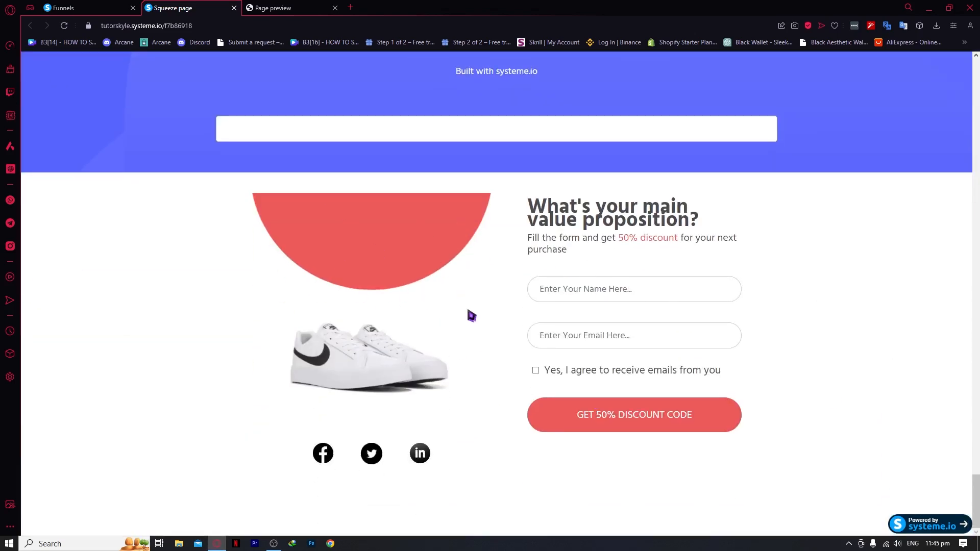
scroll(592, 296, up, 15)
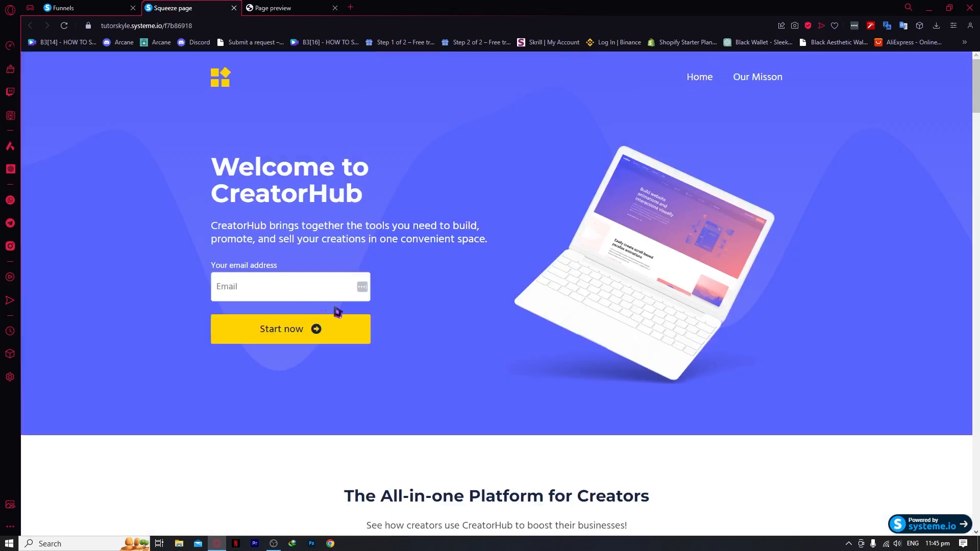
scroll(804, 227, down, 15)
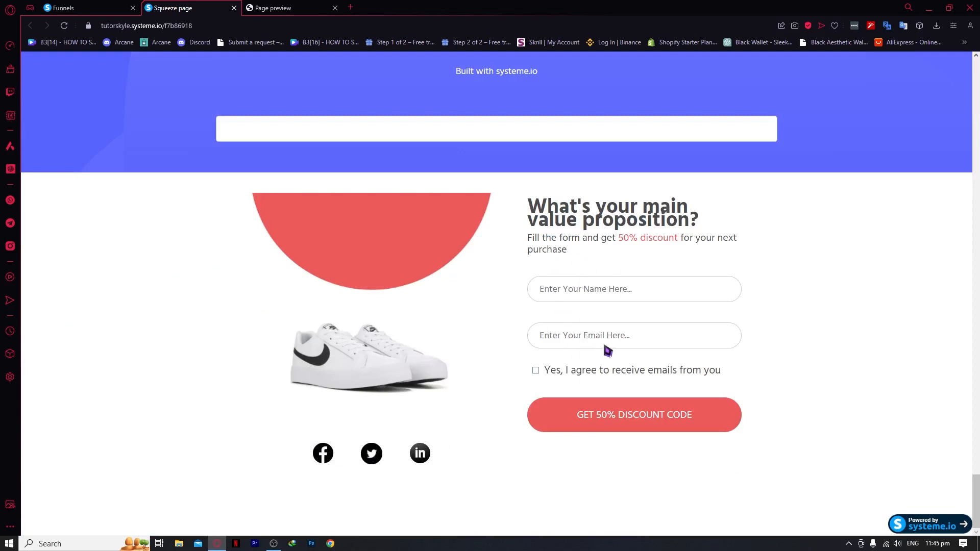
Fill the discount form with a name and e-mail address, agree to emails, and submit it
click(591, 298)
text(1233)
click(598, 338)
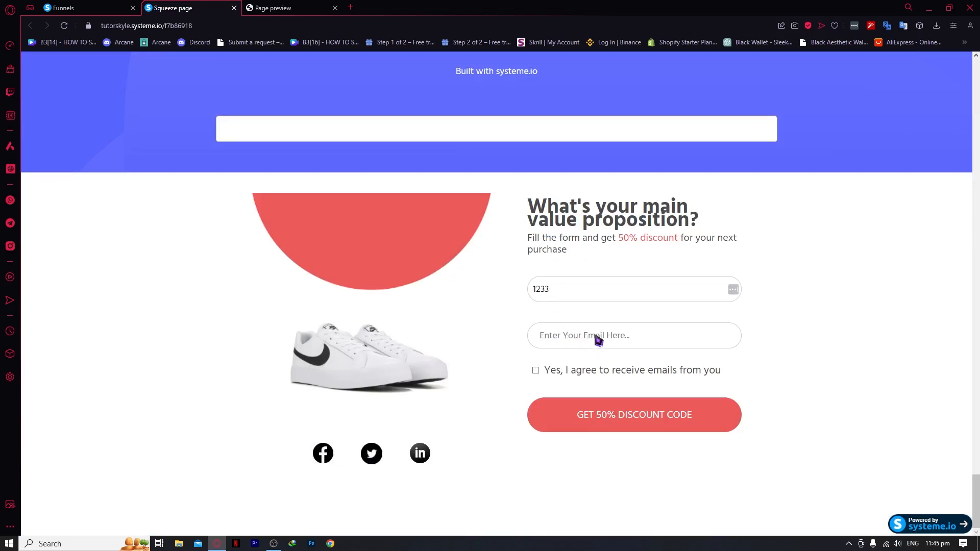
click(535, 371)
click(630, 421)
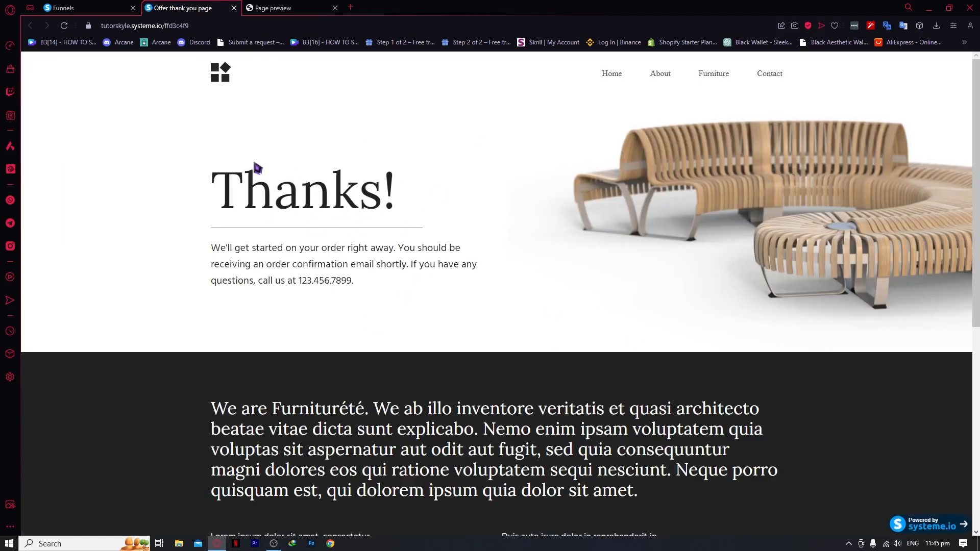
Recheck the live thank-you page, then return to the MY SAMPLE FUNNEL dashboard
click(99, 8)
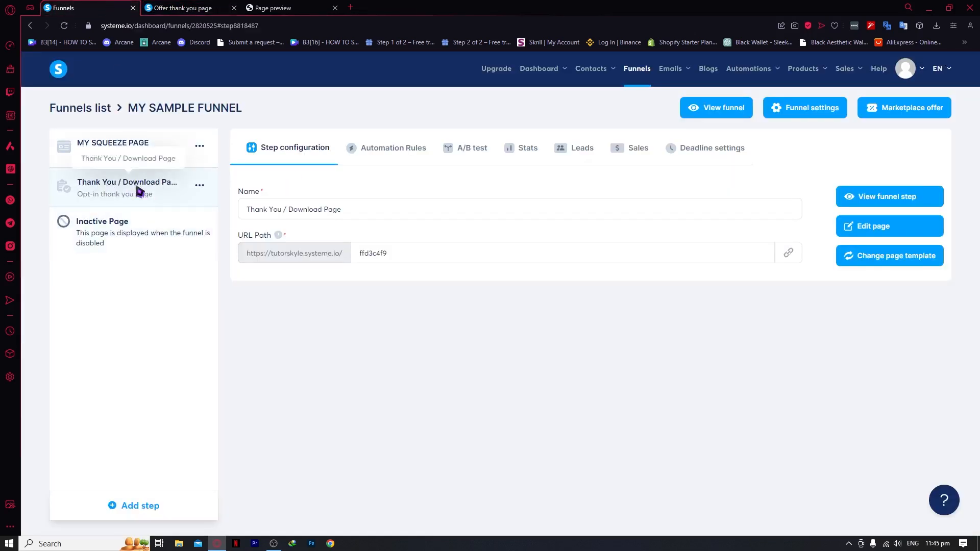
click(169, 7)
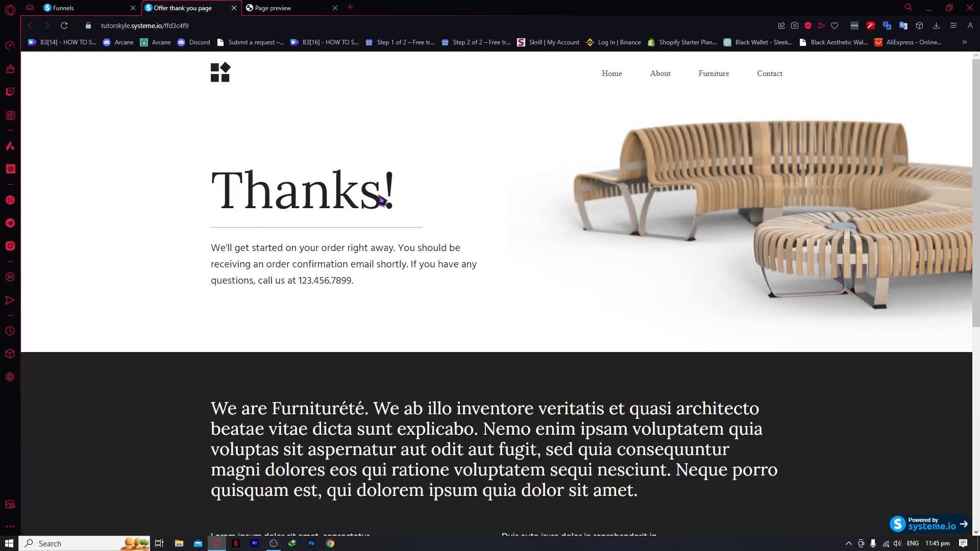
scroll(408, 323, down, 5)
scroll(459, 360, up, 5)
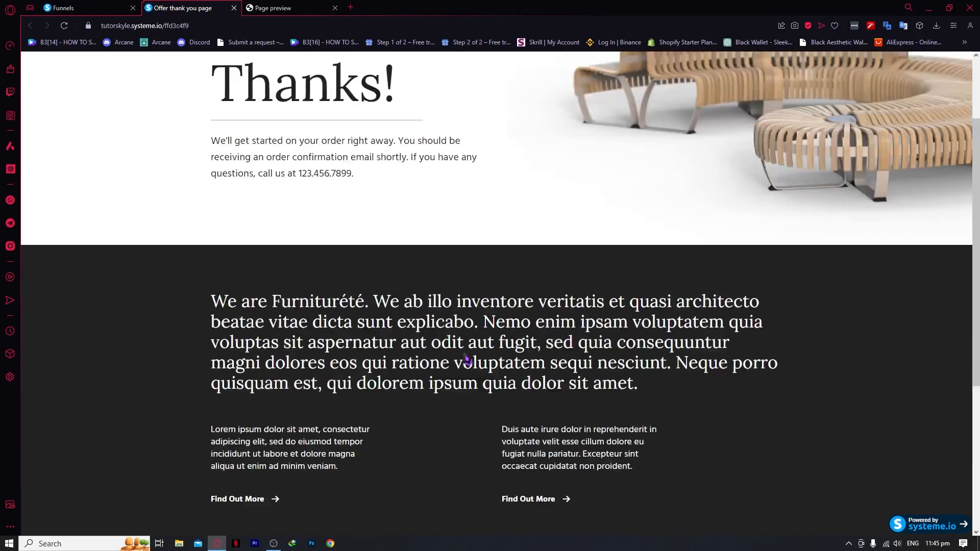
click(99, 7)
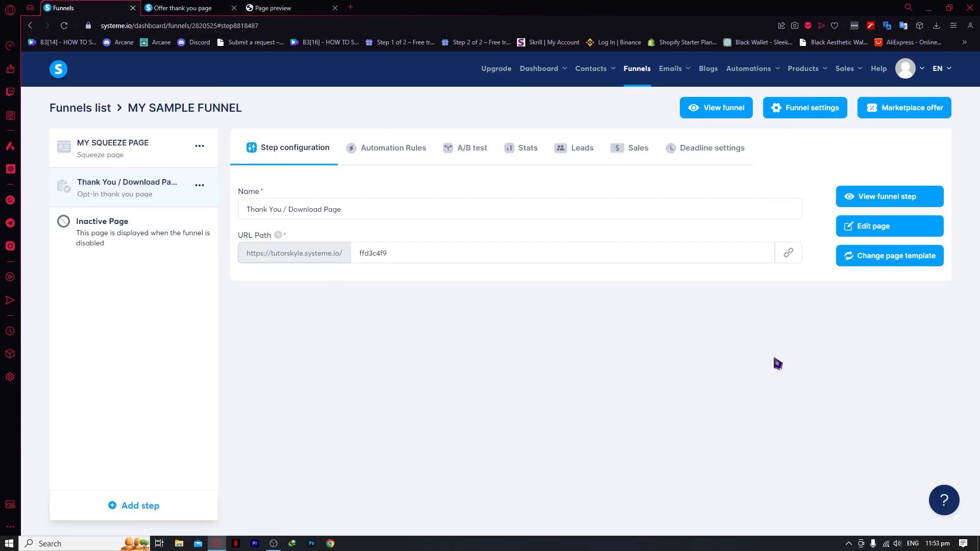
Close the thank-you page preview tab
mouse_move(679, 72)
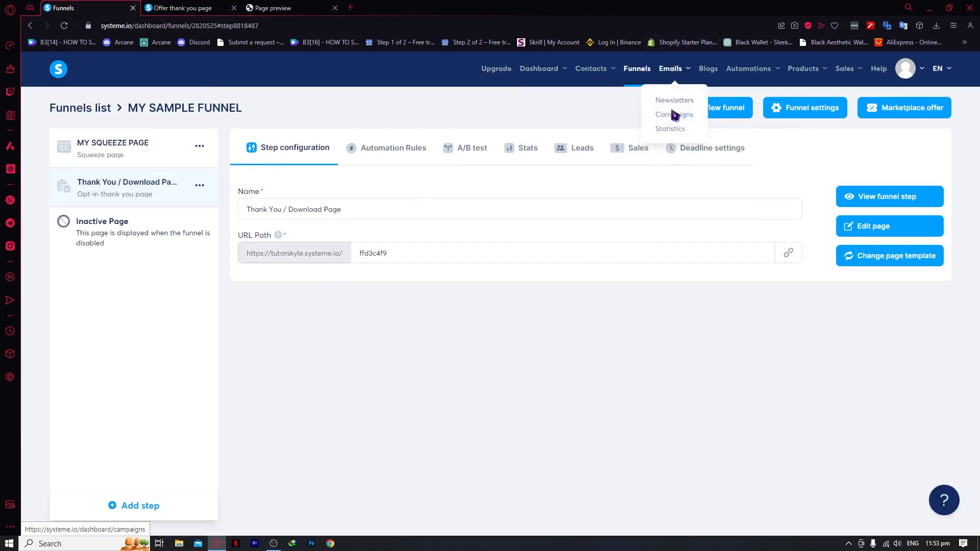
click(194, 7)
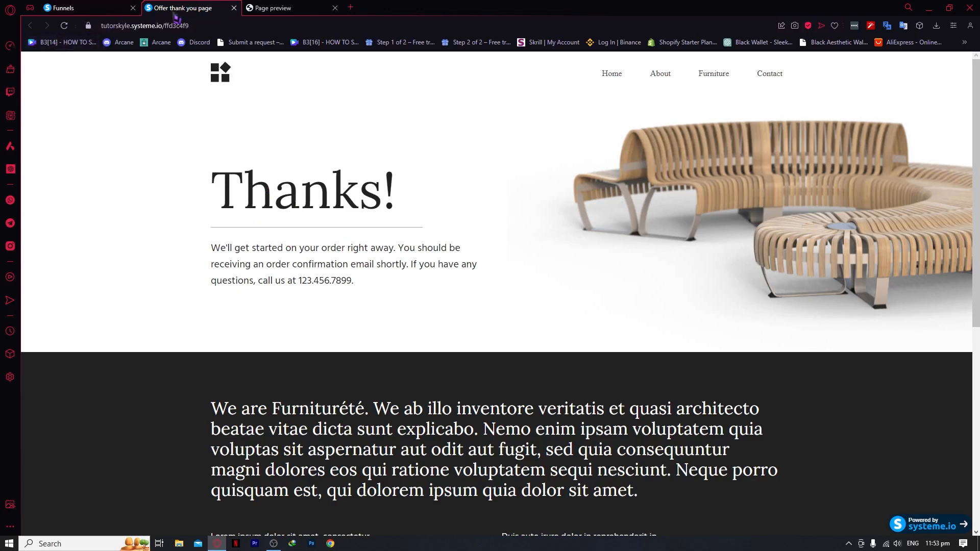
click(234, 8)
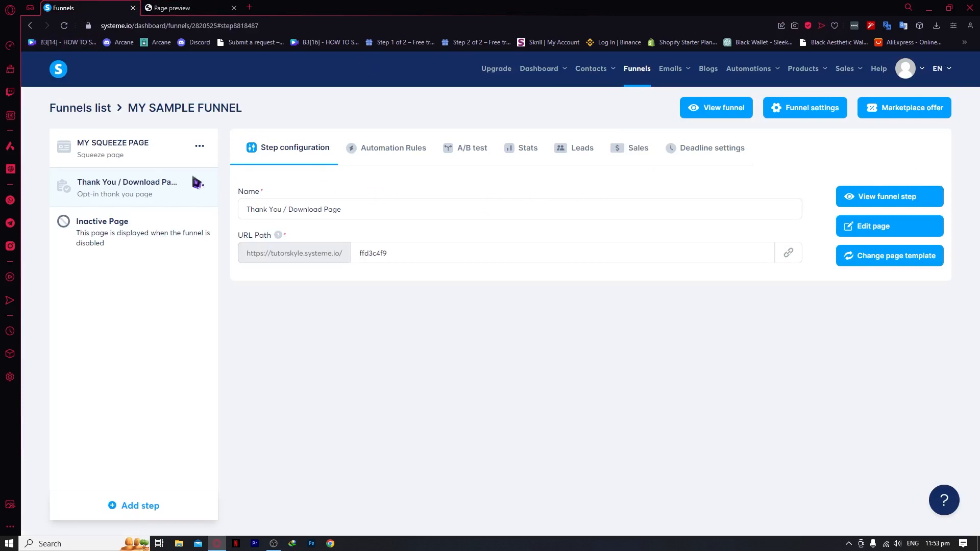
Select the MY SQUEEZE PAGE step and open its live page in a new tab
click(128, 160)
click(719, 107)
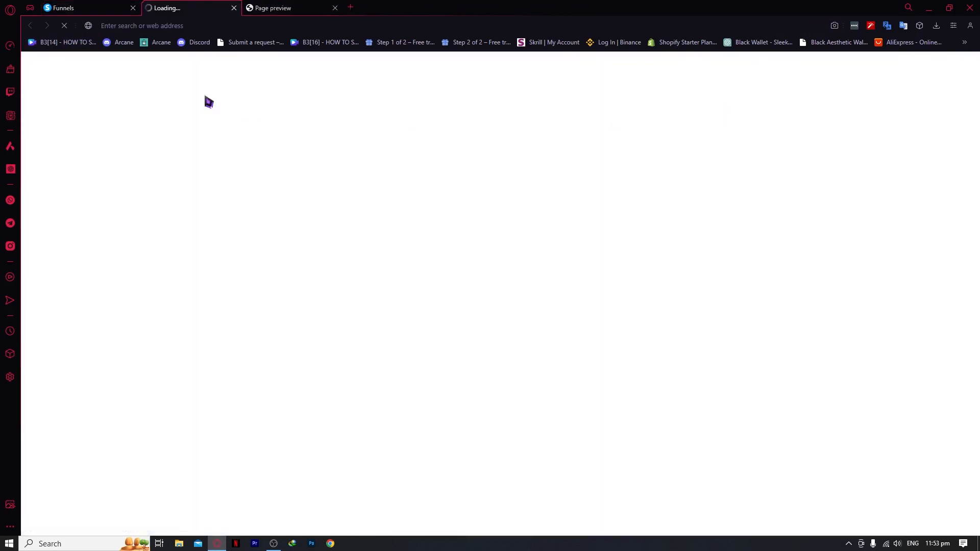
click(117, 7)
click(230, 7)
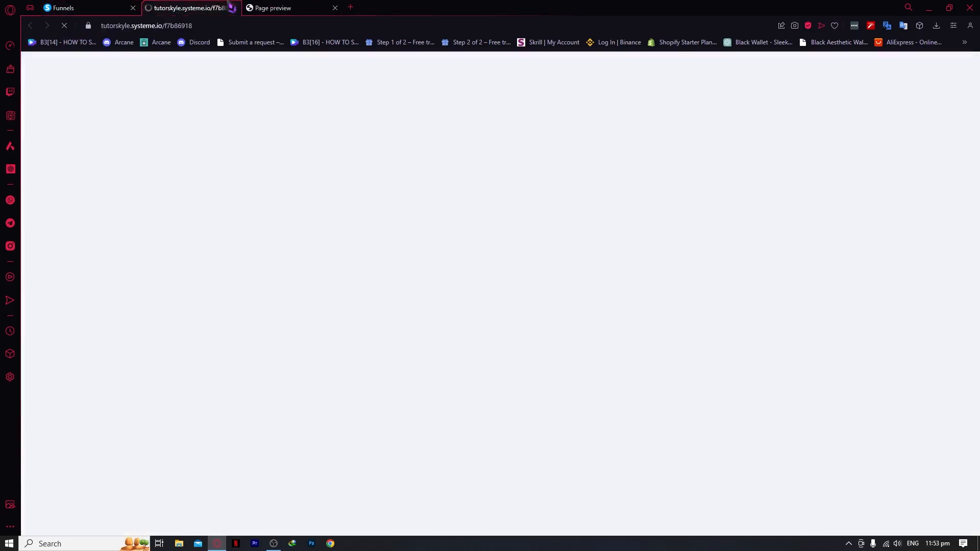
click(110, 8)
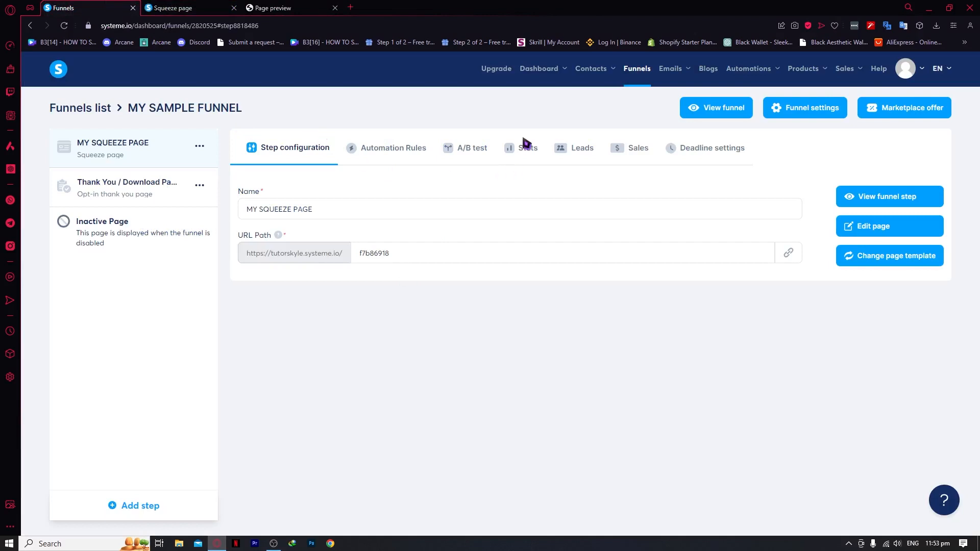
mouse_move(665, 75)
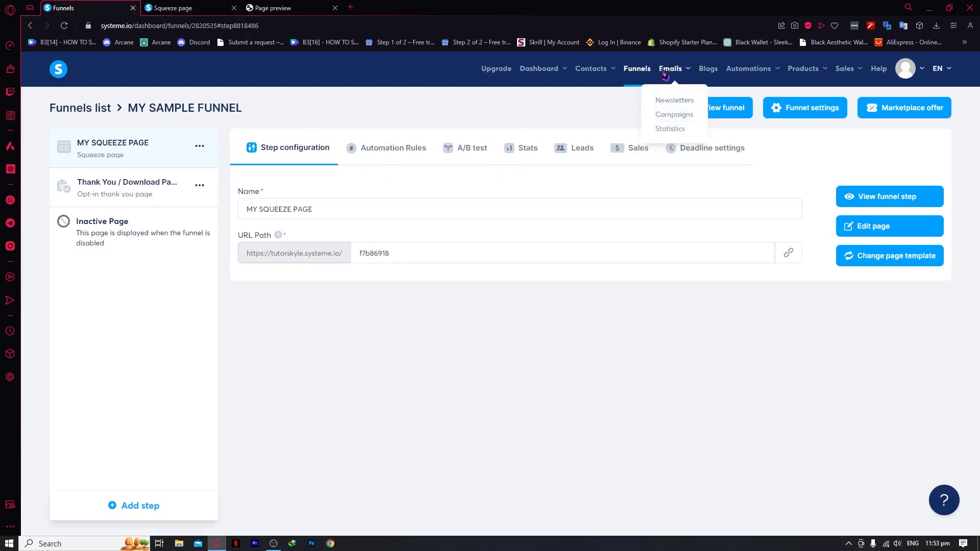
Create an email campaign named 'test campaign' with a description, save it, and open it
click(675, 115)
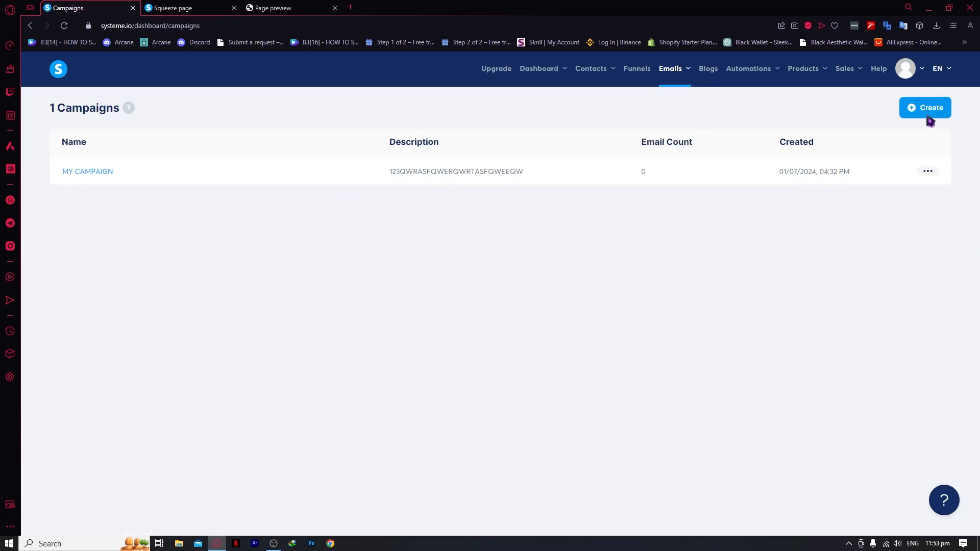
click(912, 108)
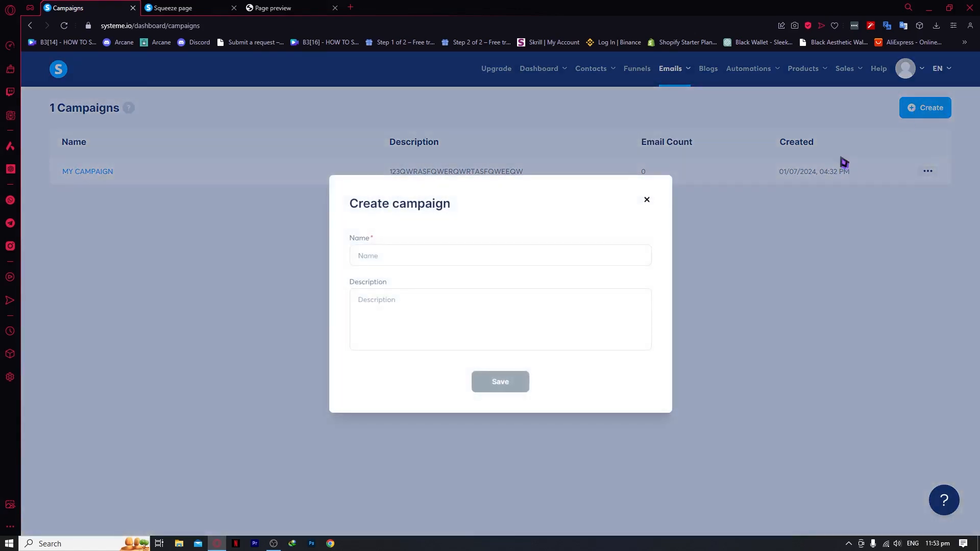
click(425, 260)
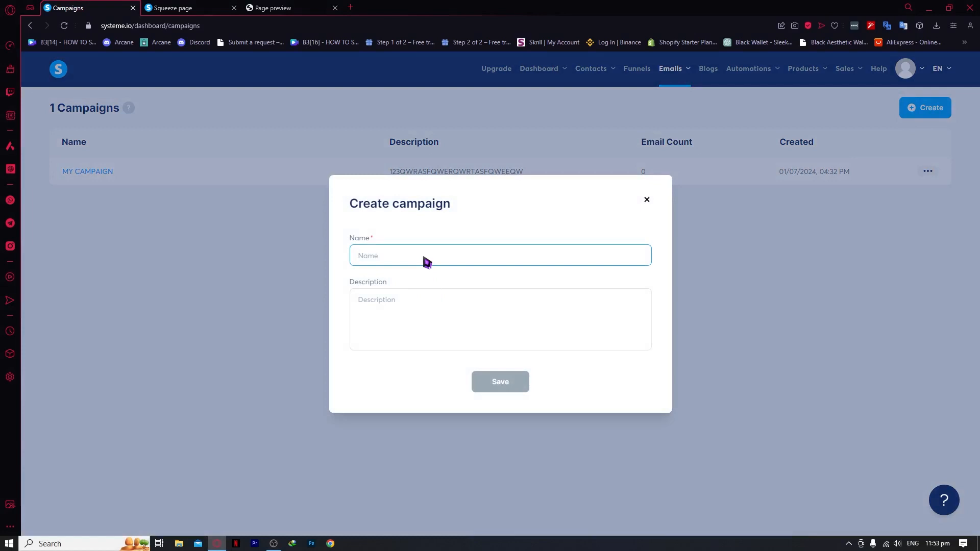
text(test campaign)
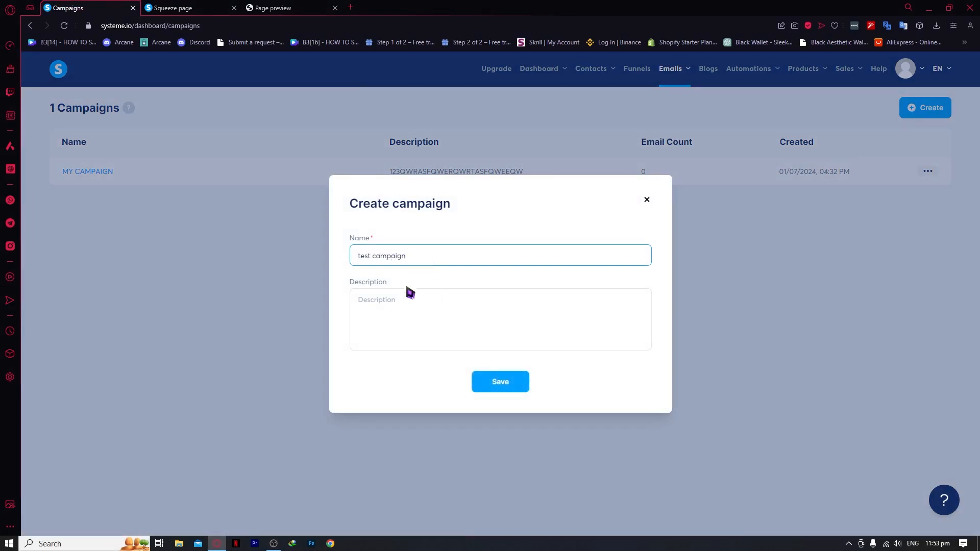
click(409, 306)
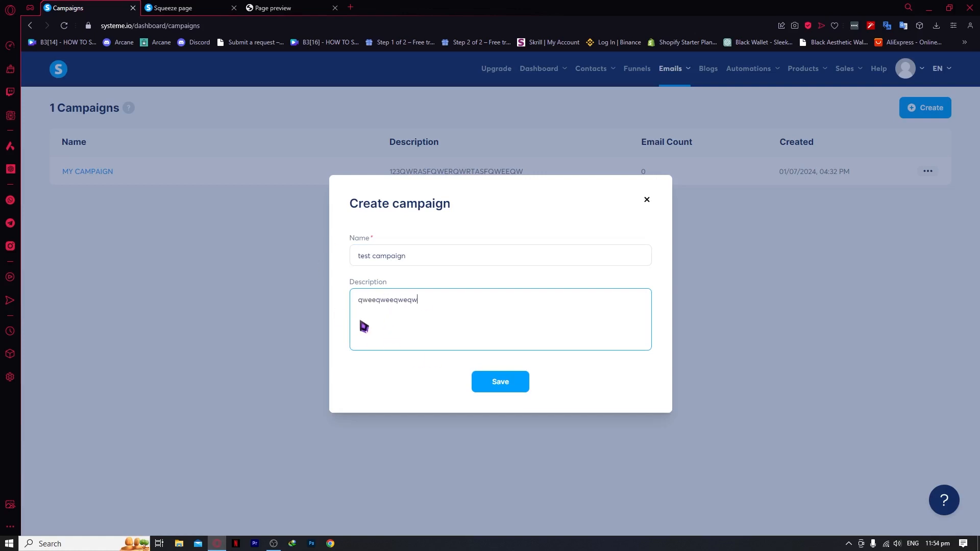
click(493, 389)
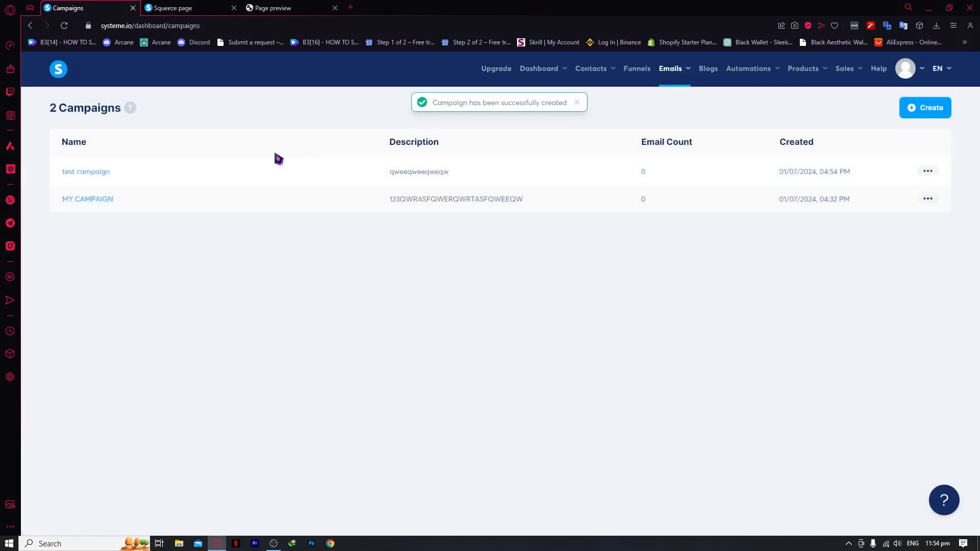
click(83, 172)
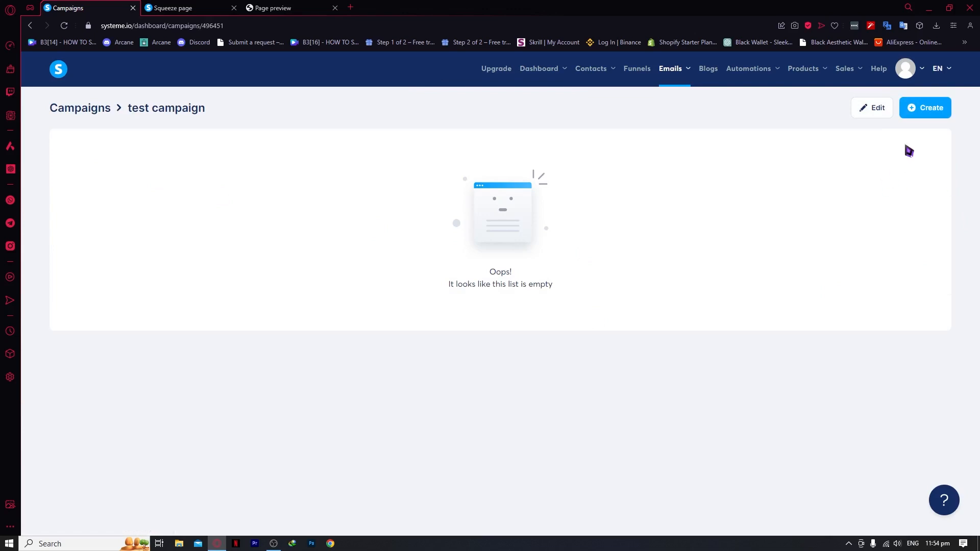
Add a classic-editor email with subject 'THIS IS FOR THE SUBSCRIBERS OF MY FORM' from HEALTHWEALTH LLC
click(932, 117)
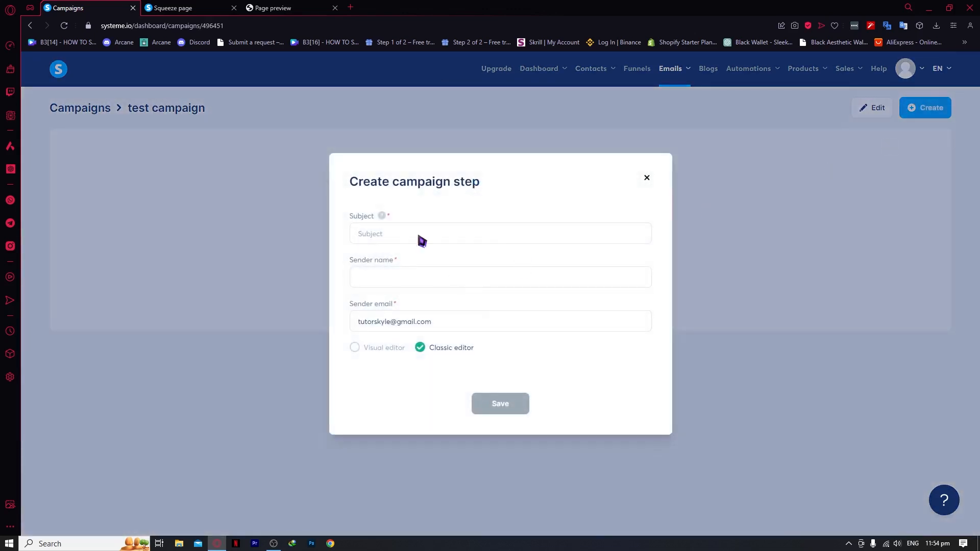
click(391, 240)
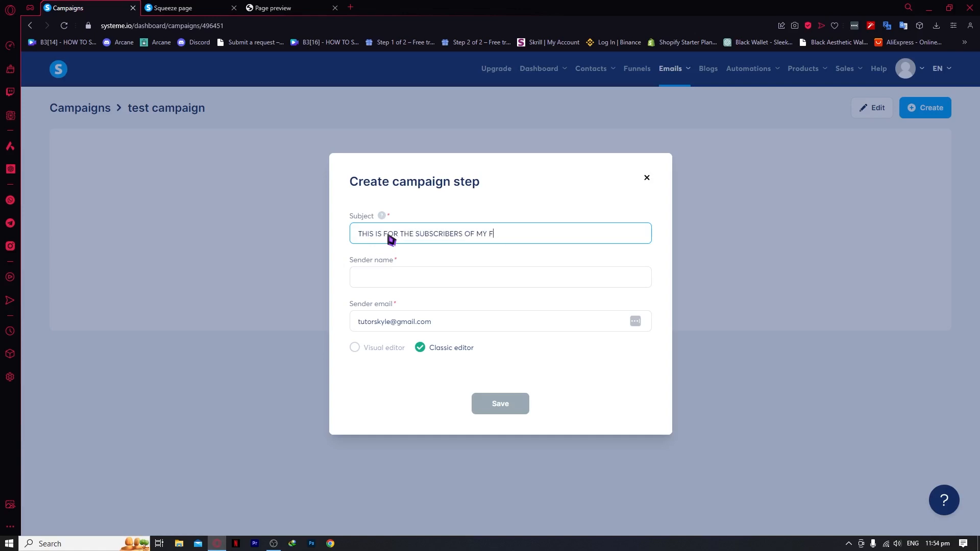
click(424, 282)
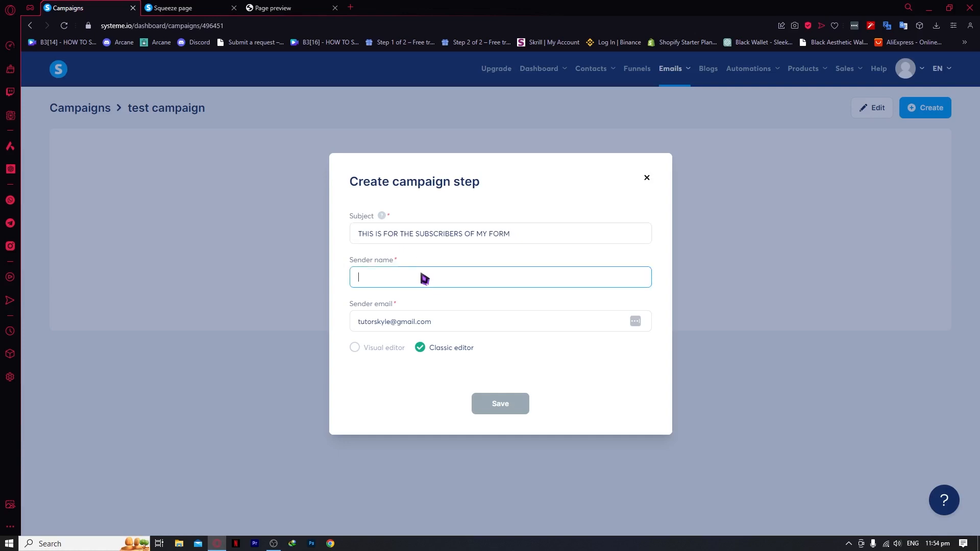
text(HEALTHWEALTH L)
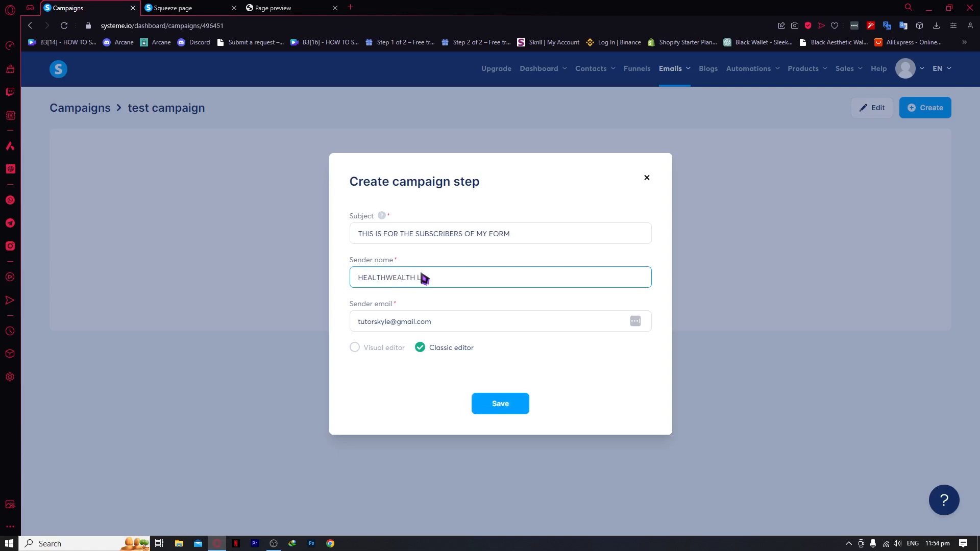
text(LC)
click(365, 352)
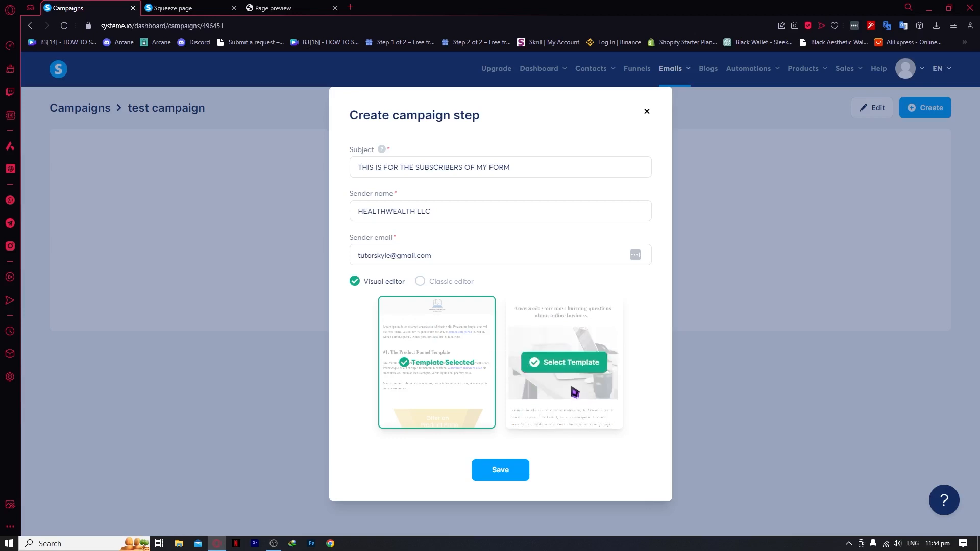
mouse_move(549, 380)
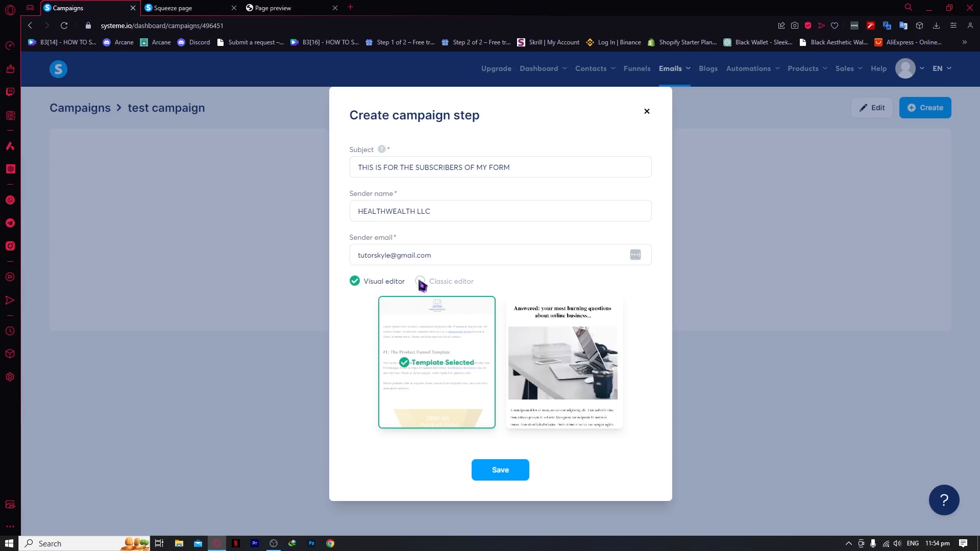
click(419, 281)
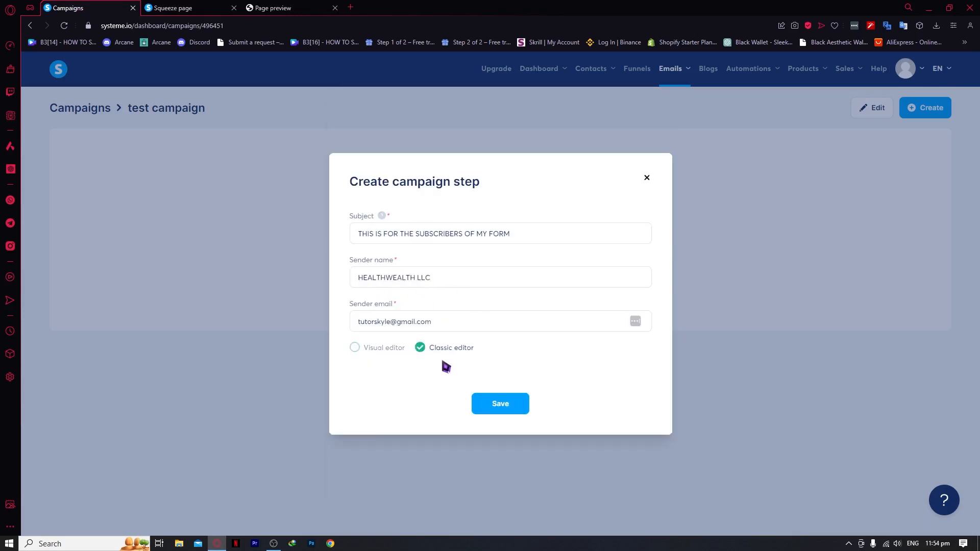
click(508, 412)
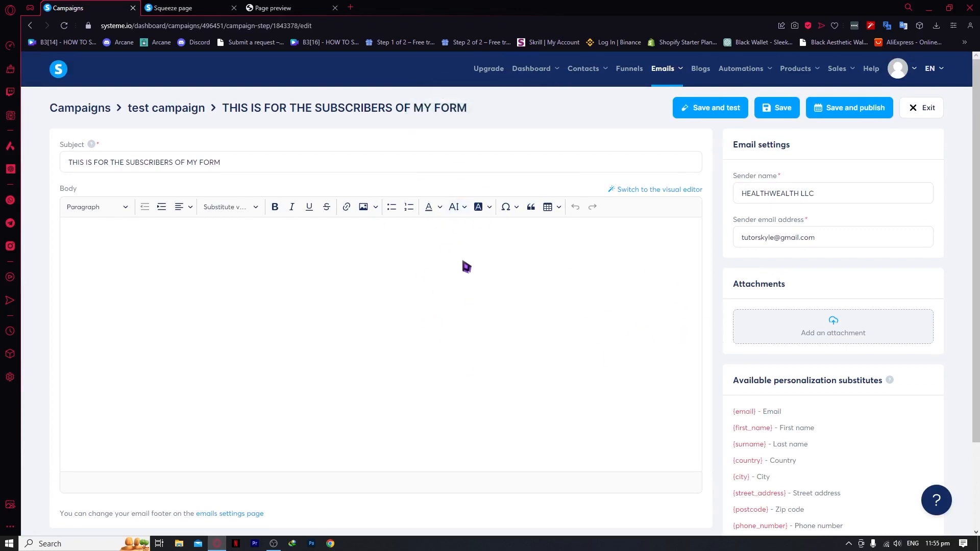
Write 'thank you for subscribing to my email!' and insert the First name placeholder after 'Hi'
click(172, 252)
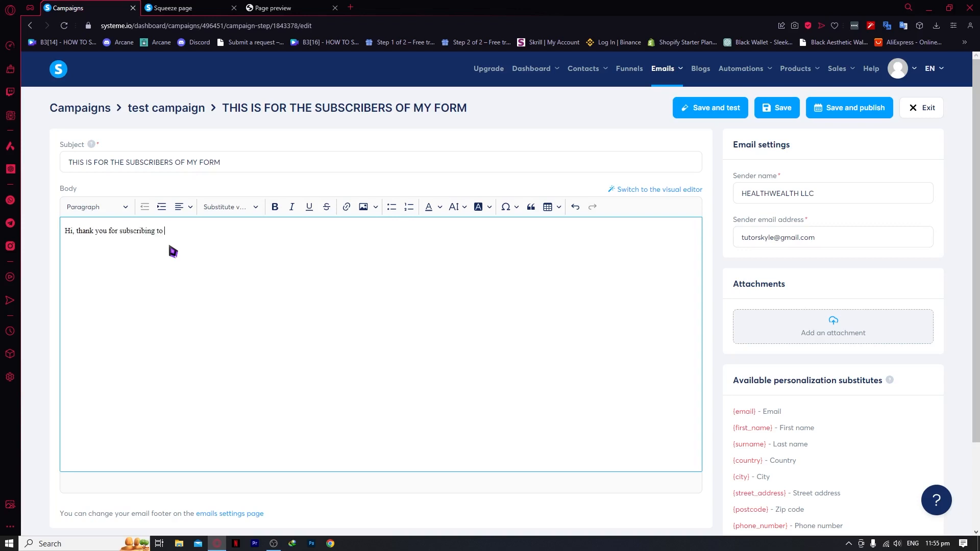
text(y email)
key(shift+Escape)
key(Escape)
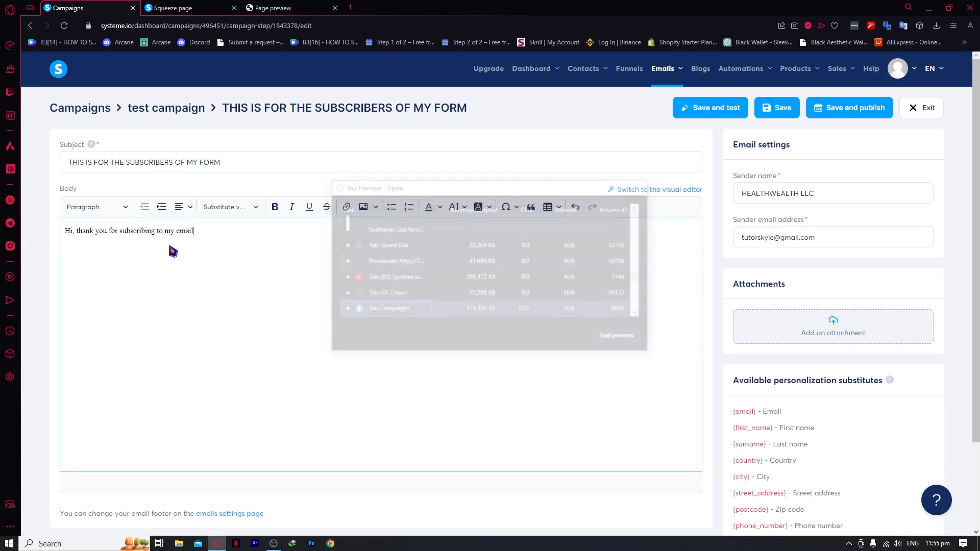
text(!)
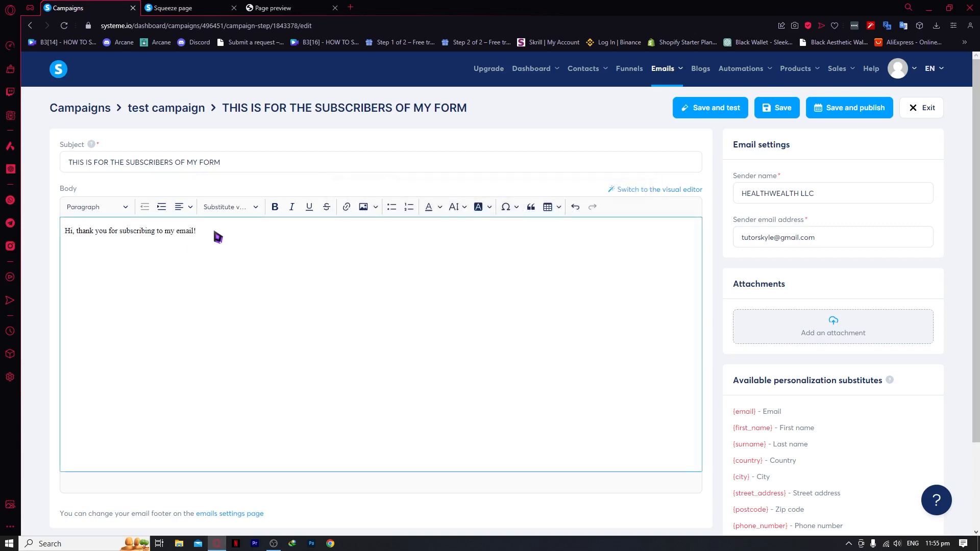
click(73, 231)
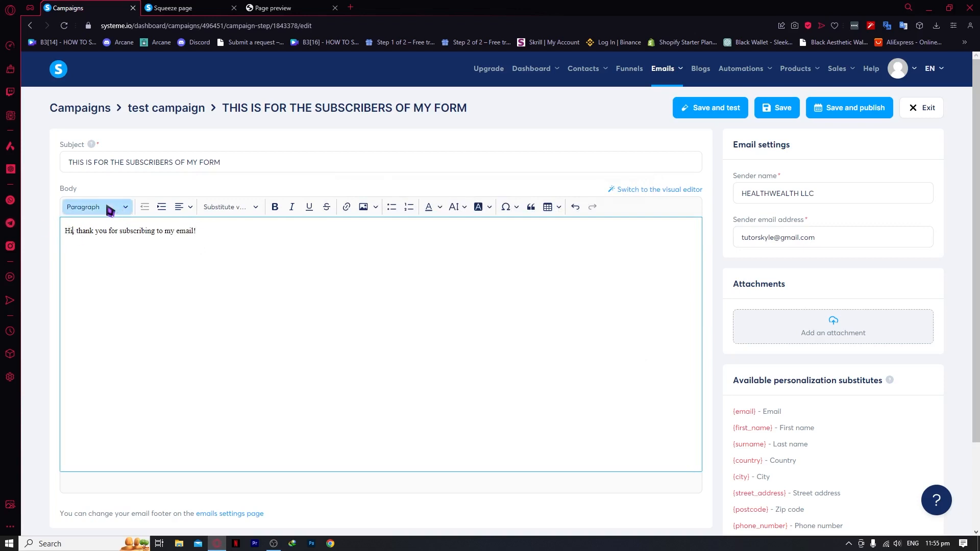
click(231, 207)
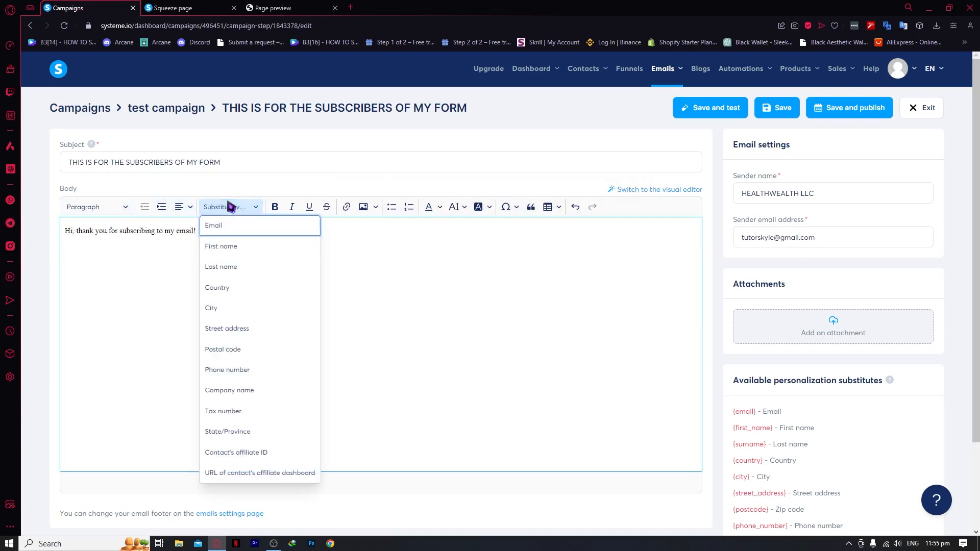
click(248, 248)
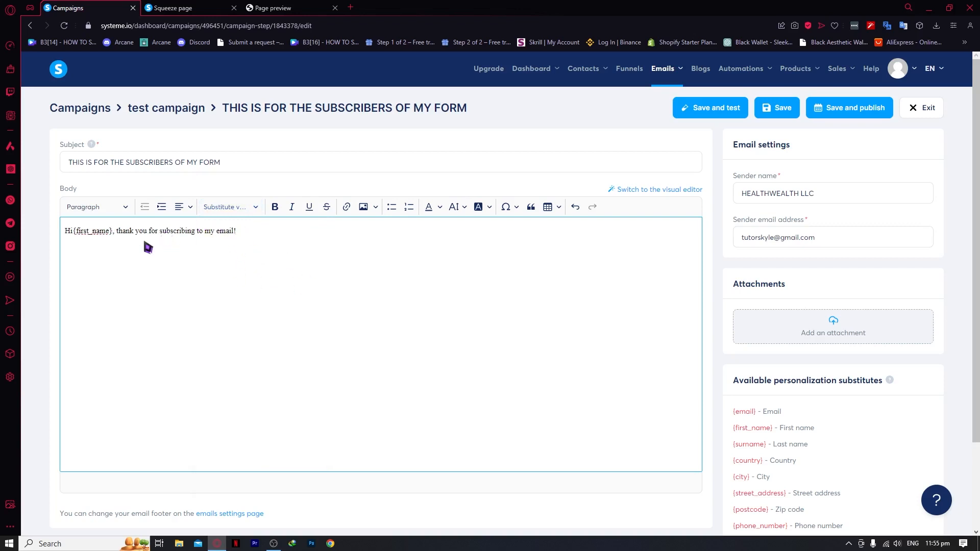
Check the squeeze page in its tab, then return to the email editor
click(196, 7)
scroll(296, 408, down, 5)
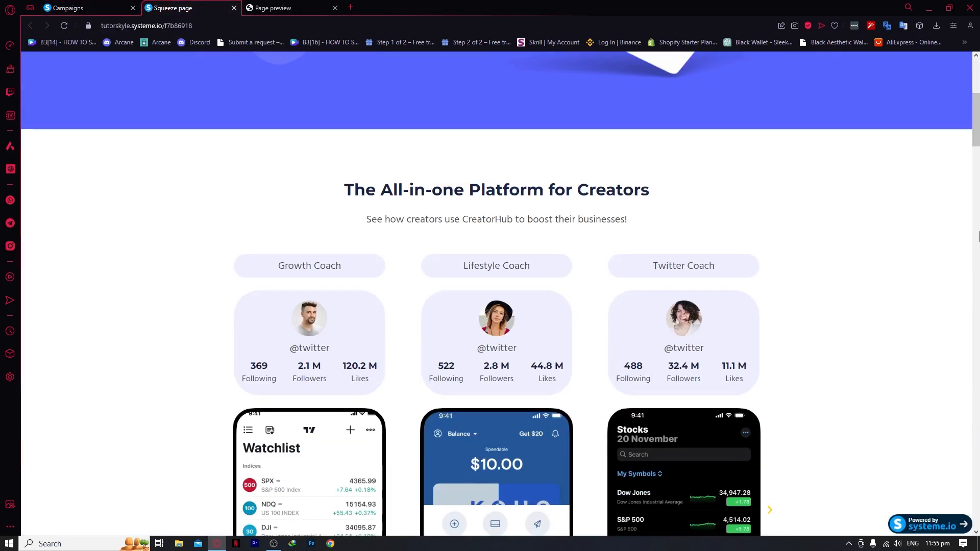
drag(971, 124, 819, 153)
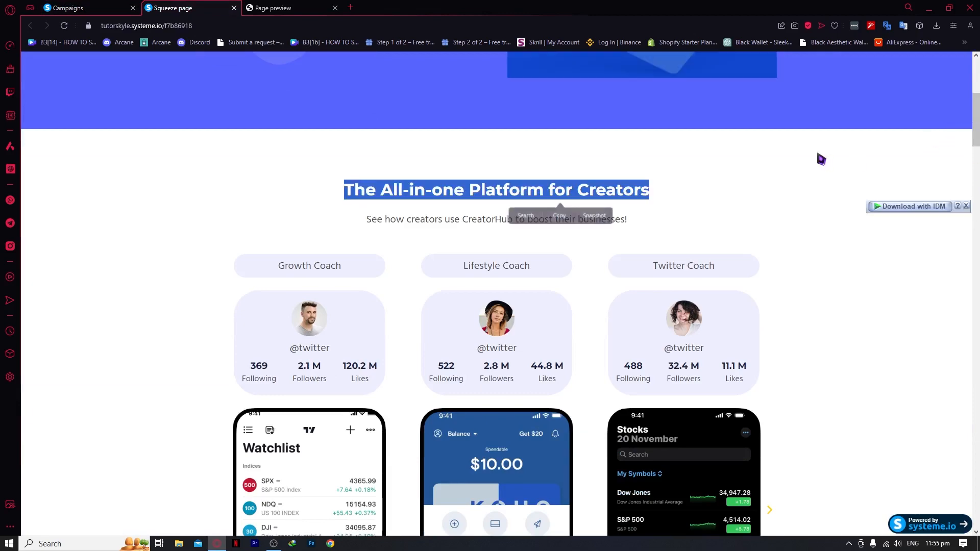
click(819, 154)
scroll(832, 402, down, 20)
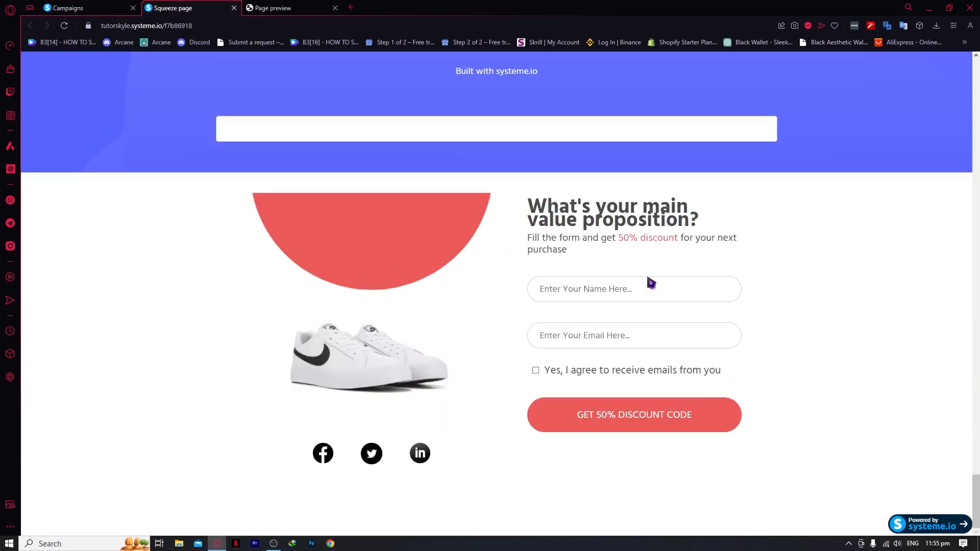
click(68, 8)
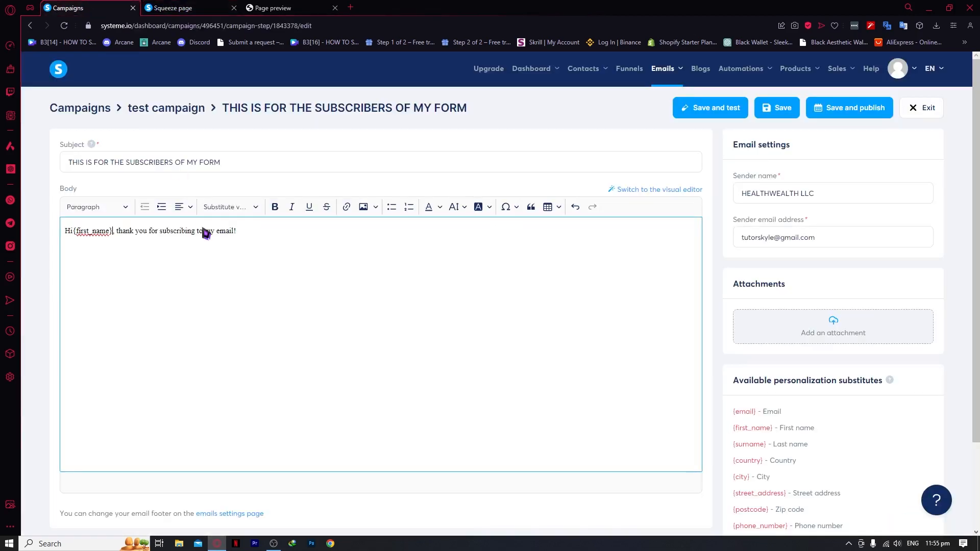
Reopen the Substitute variables list and close it without inserting anything
click(230, 208)
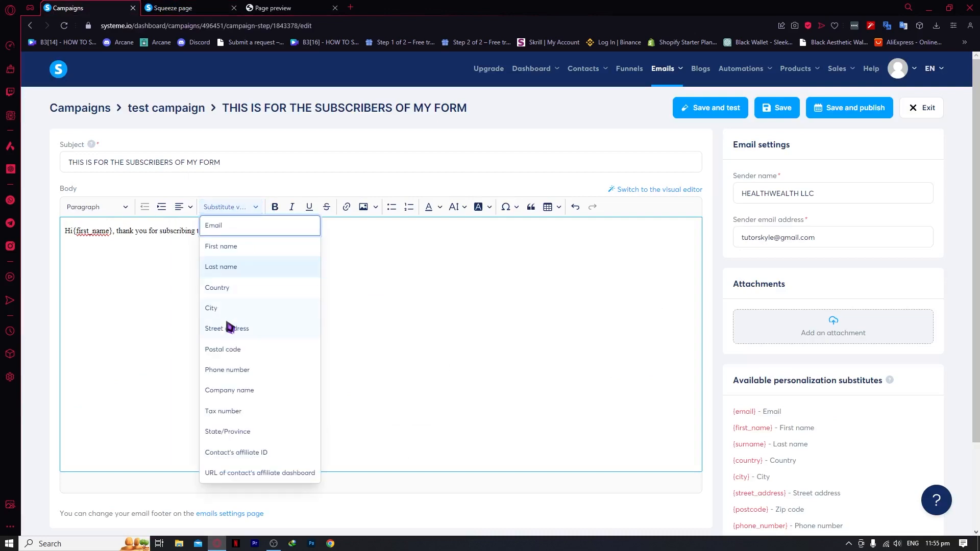
scroll(249, 350, down, 2)
scroll(260, 290, up, 2)
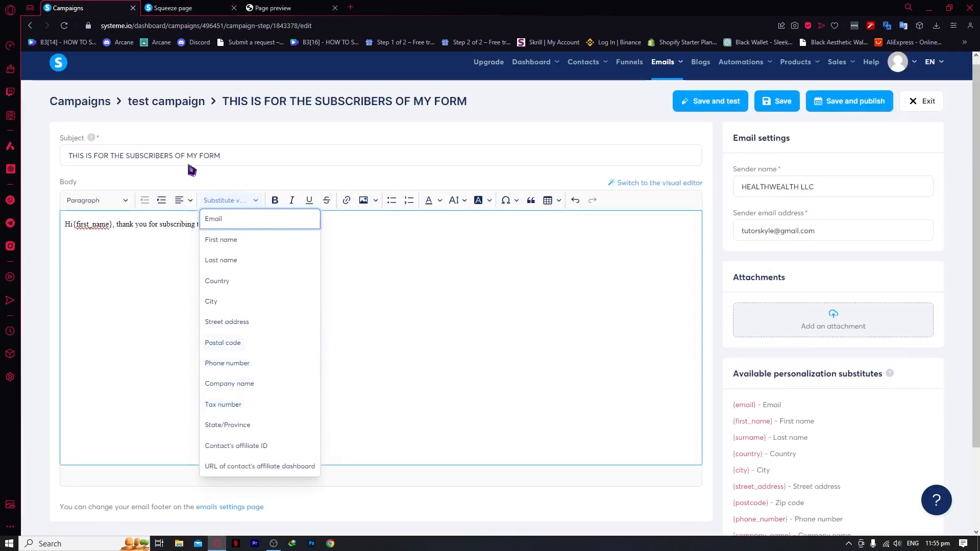
click(184, 277)
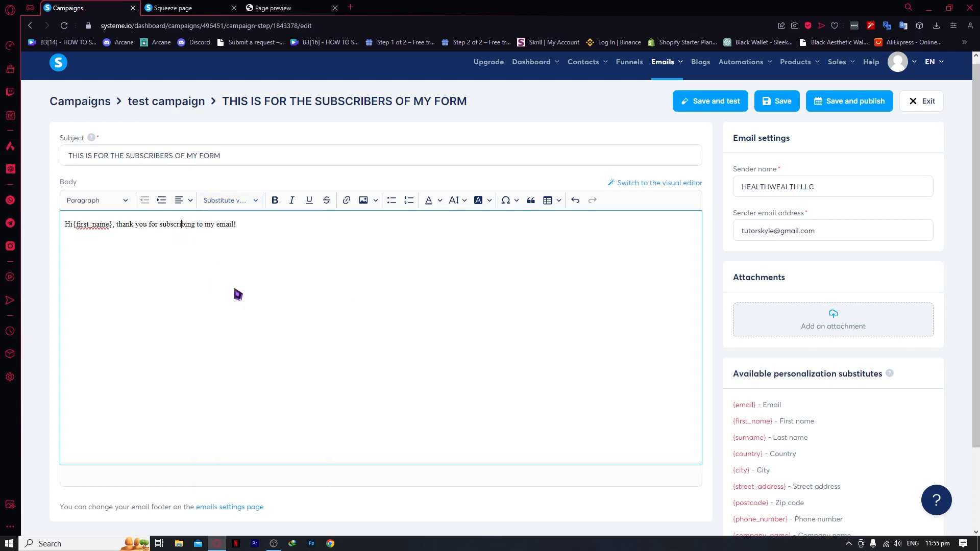
scroll(237, 294, down, 2)
scroll(278, 315, up, 2)
scroll(765, 245, down, 2)
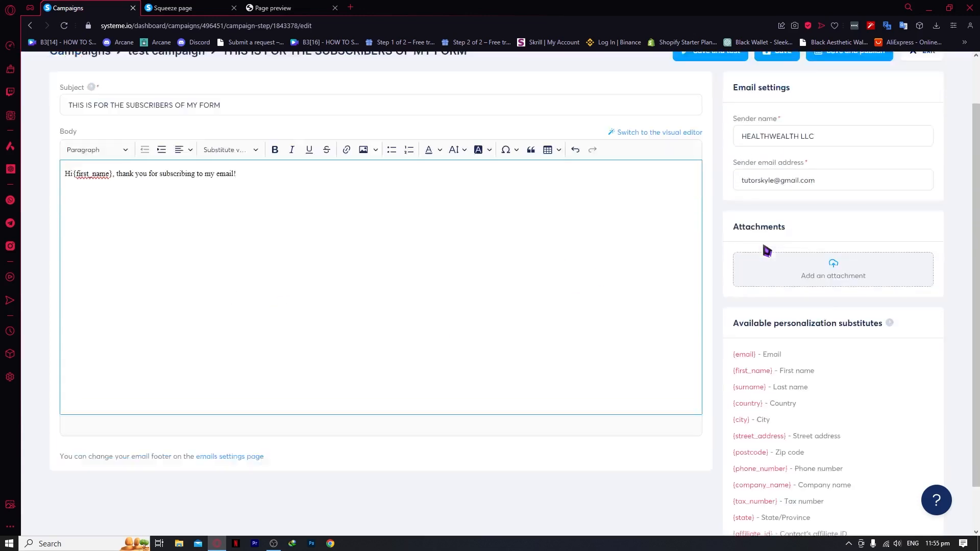
scroll(776, 214, up, 2)
scroll(775, 357, down, 2)
Link the 'Click here for more' line to the URL 'qweqweqw'
scroll(841, 426, up, 2)
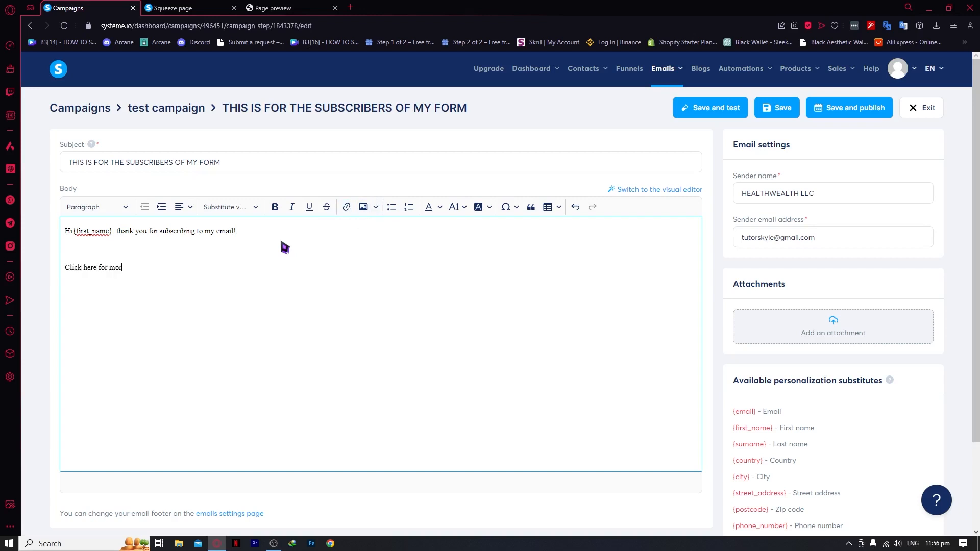
drag(155, 277, 13, 274)
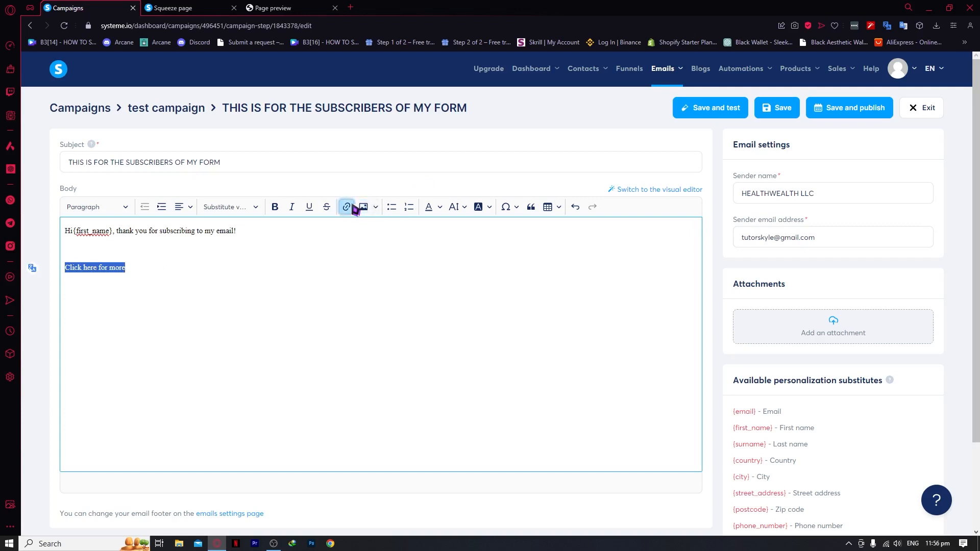
click(347, 207)
right_click(113, 292)
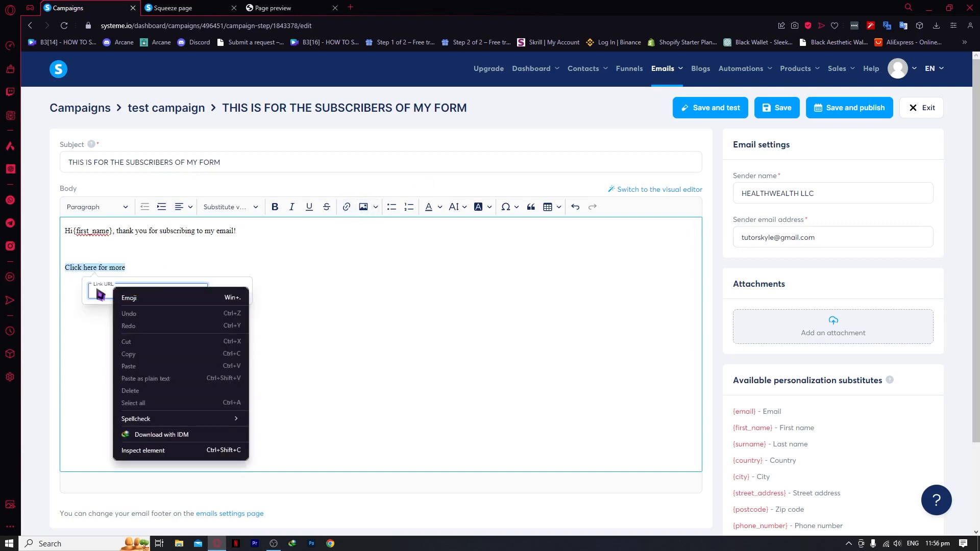
click(109, 297)
text(qweqweqw)
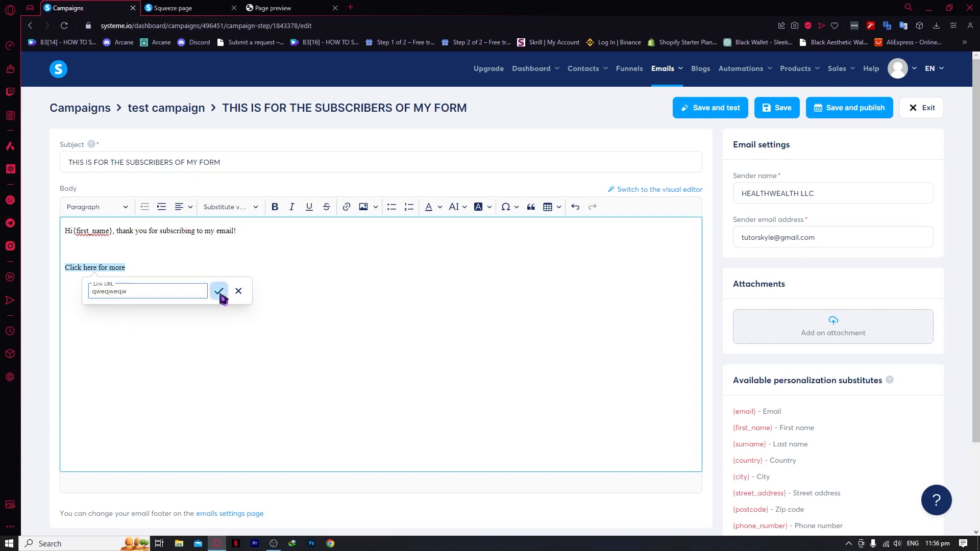
click(219, 289)
click(228, 304)
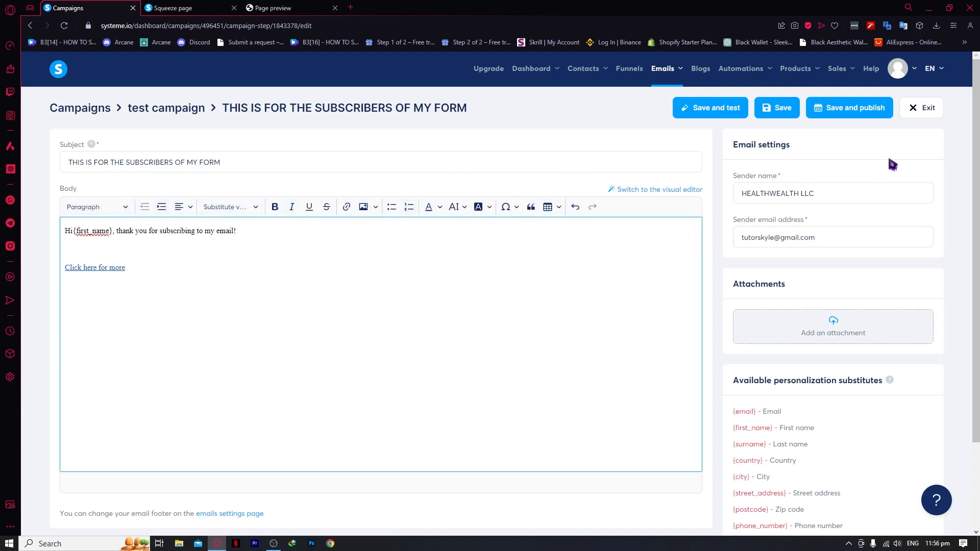
Save the campaign email and confirm sending a test copy
click(780, 108)
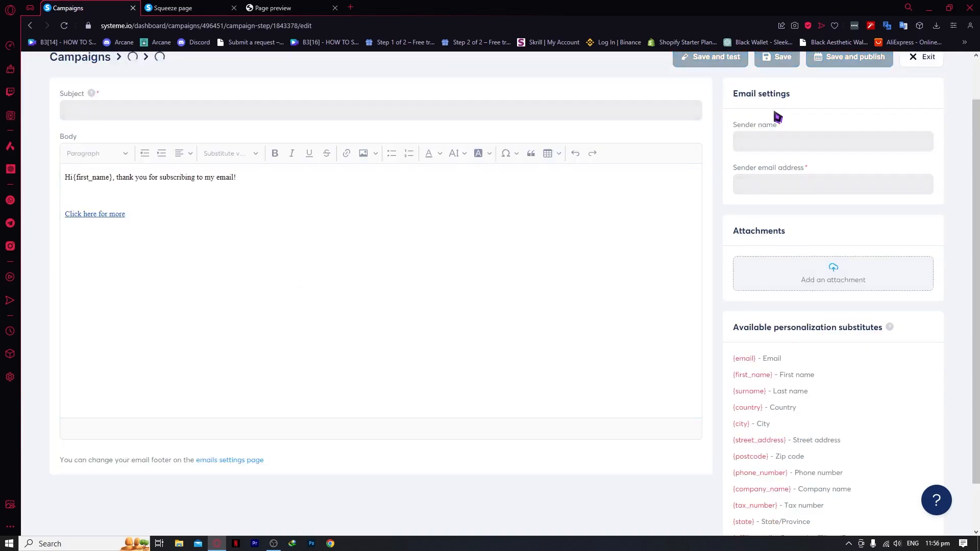
scroll(768, 119, up, 1)
click(703, 113)
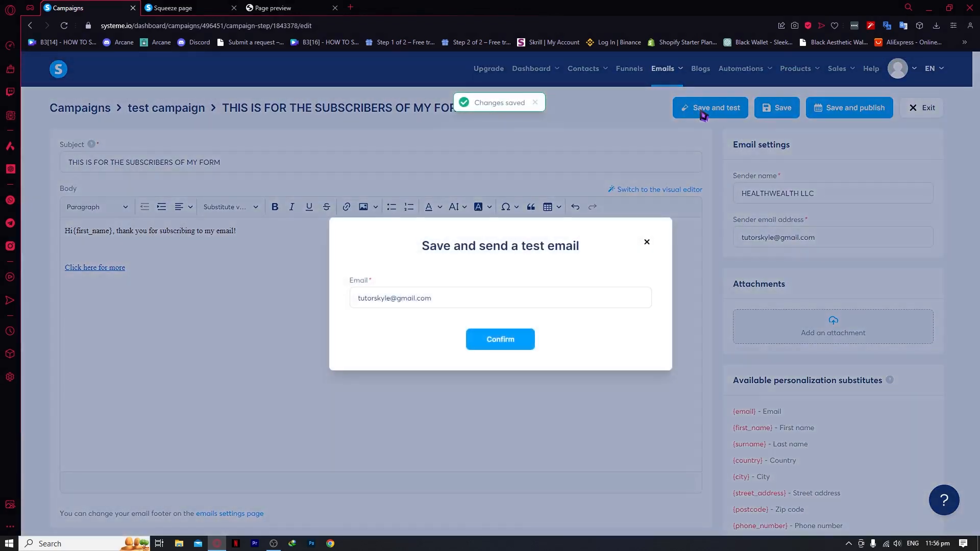
click(491, 341)
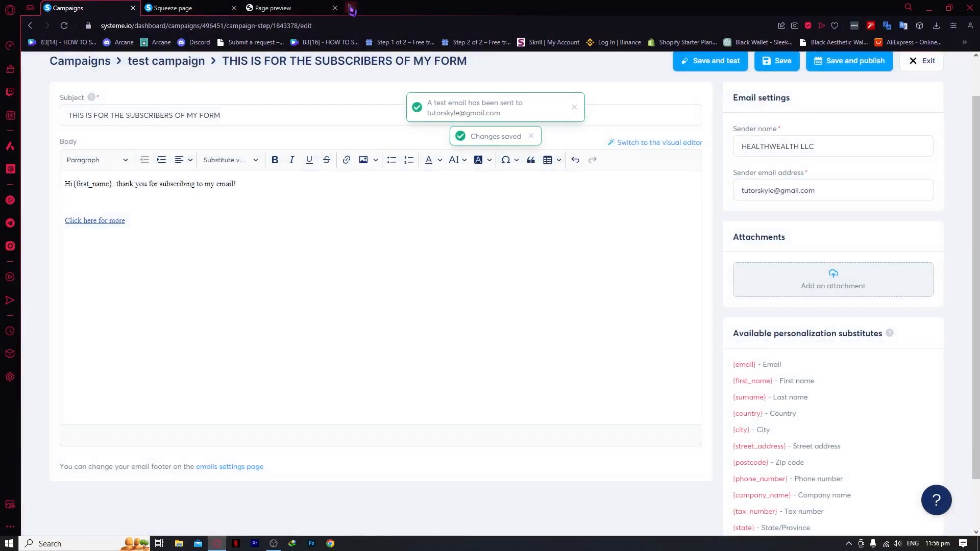
Open Gmail in a new browser tab
click(351, 9)
text(gmail)
key(Return)
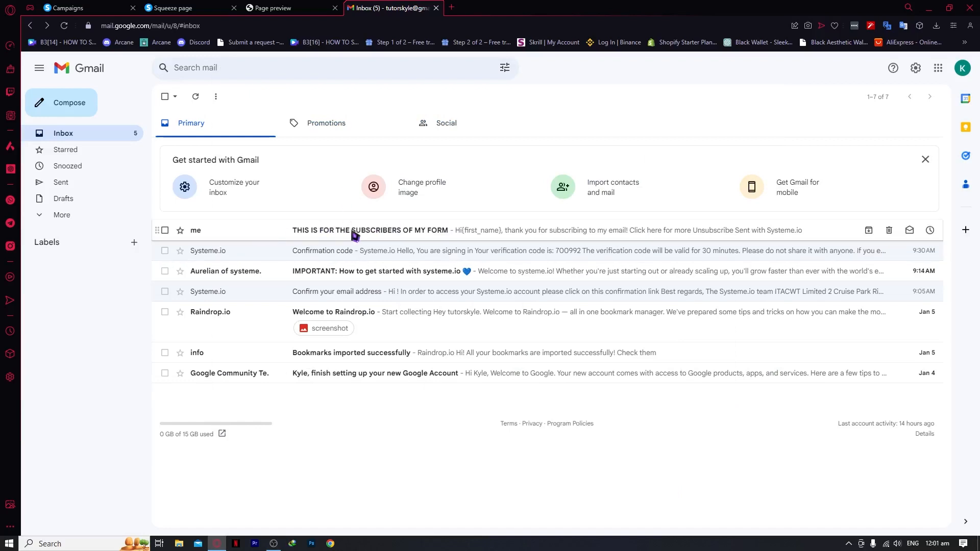
Open the test email and inspect its literal 'Hi{first_name}' greeting line
click(323, 232)
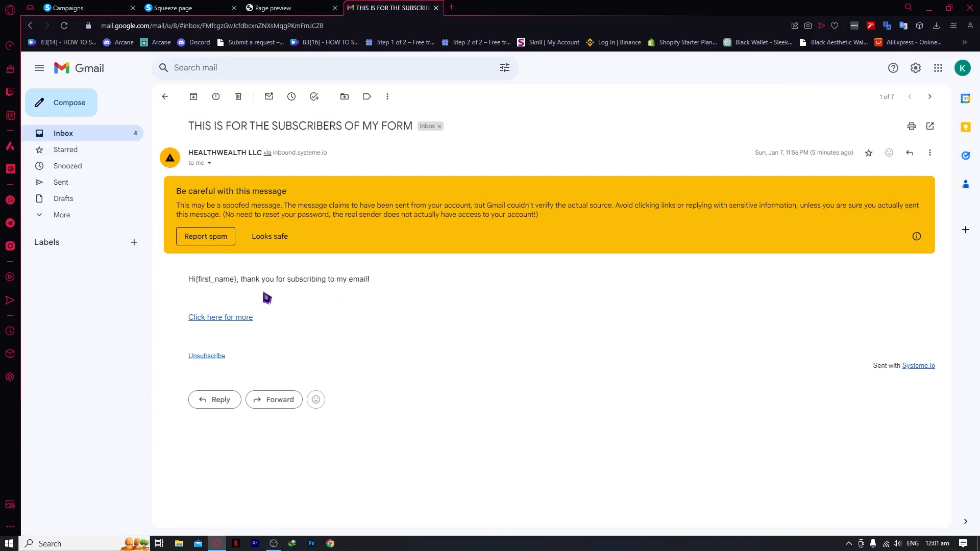
drag(186, 281, 434, 281)
click(391, 280)
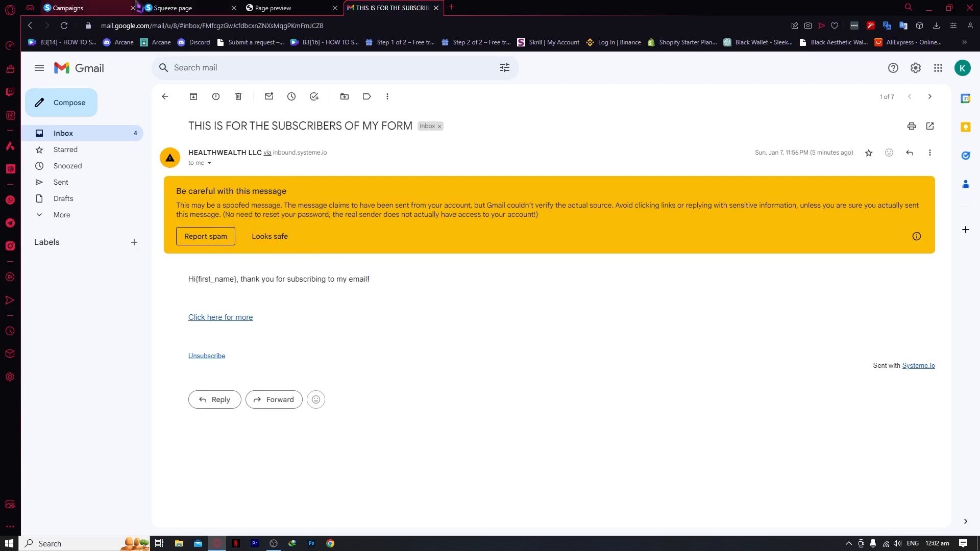
Start a new automation rule with the Funnel step form subscribed trigger
click(102, 8)
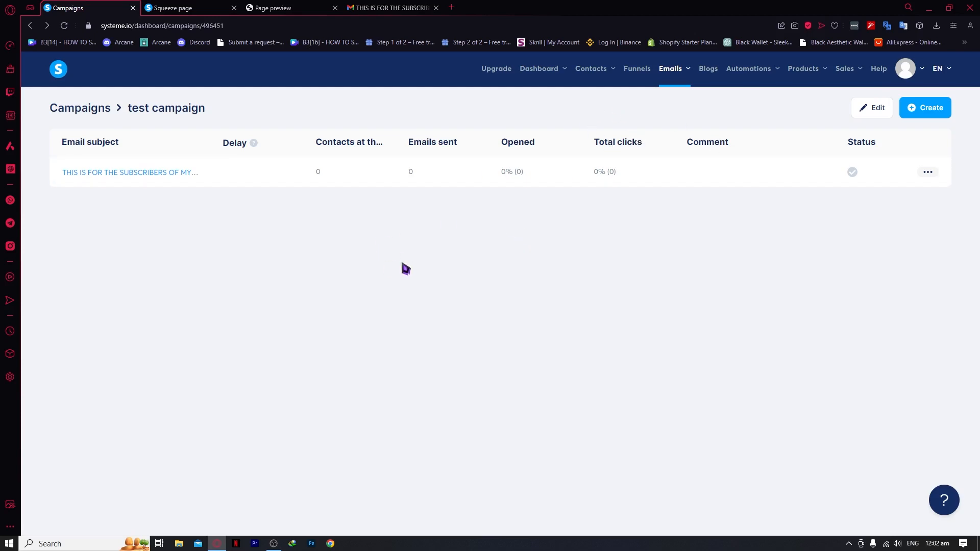
mouse_move(720, 69)
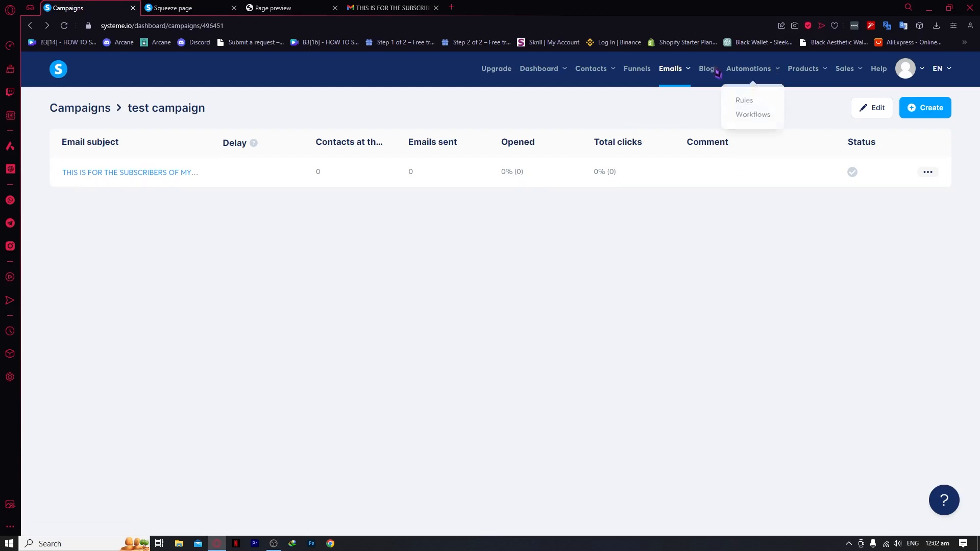
click(743, 105)
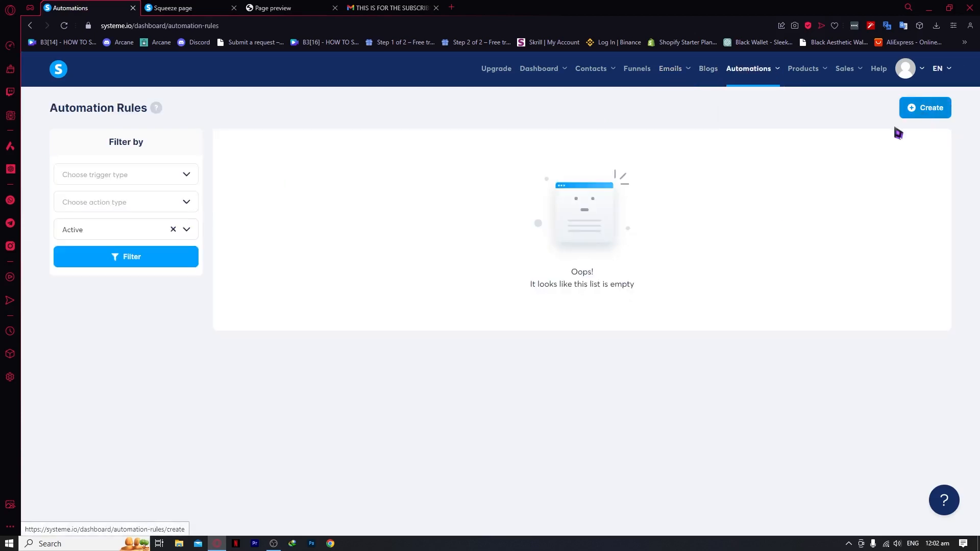
click(911, 111)
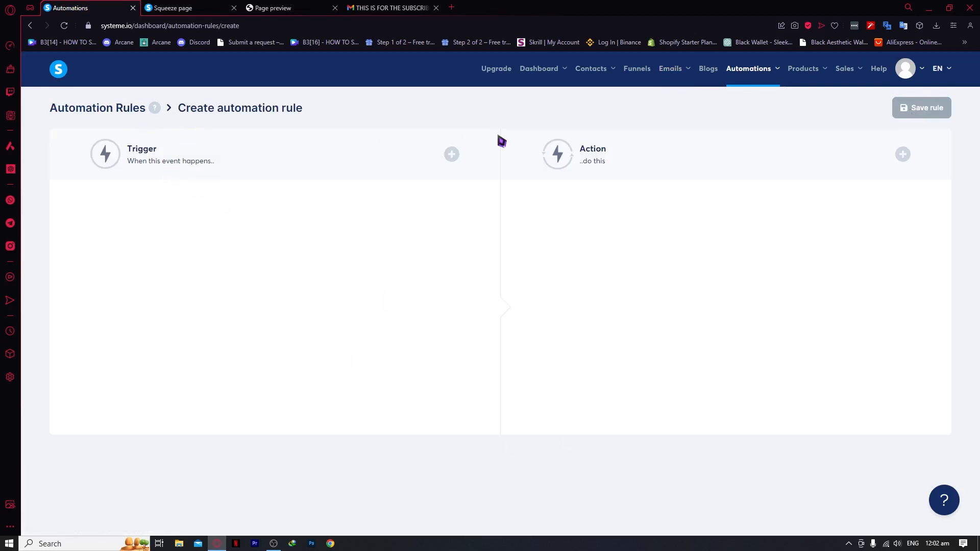
click(451, 154)
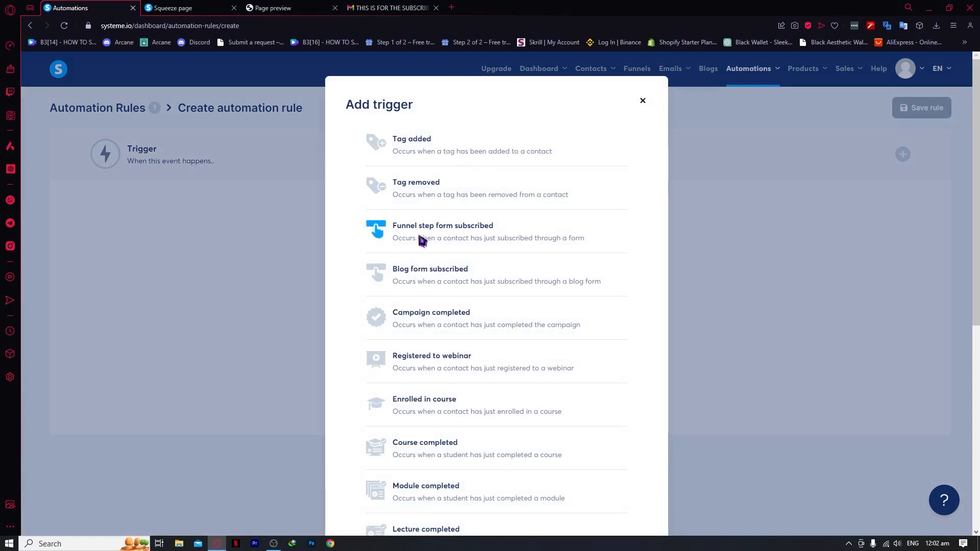
click(459, 231)
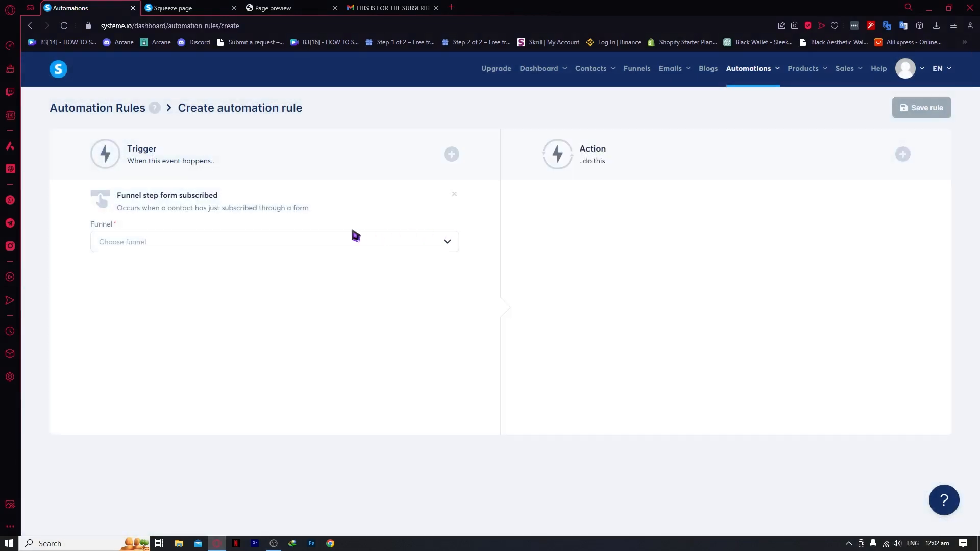
Set the trigger's funnel to MY SAMPLE FUNNEL and its step to MY SQUEEZE PAGE
click(182, 241)
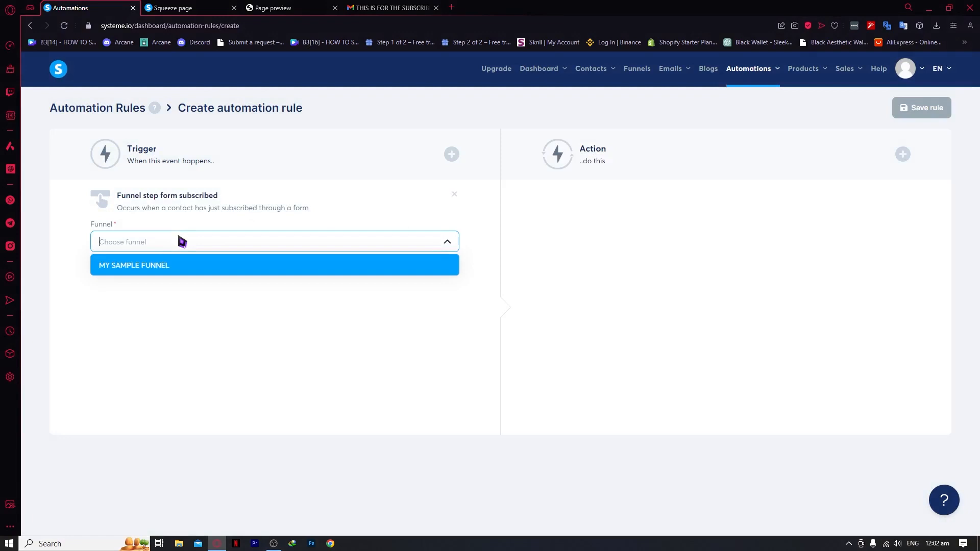
click(103, 265)
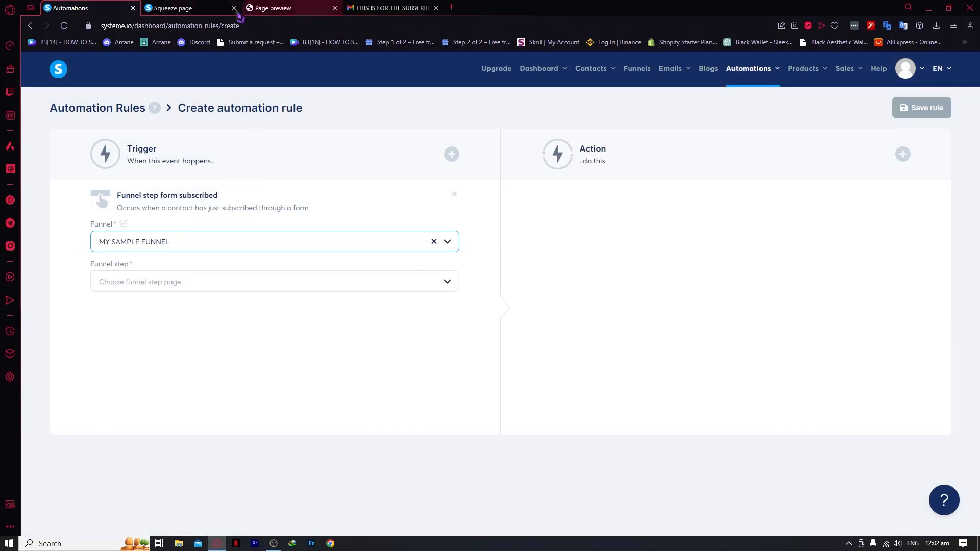
click(217, 10)
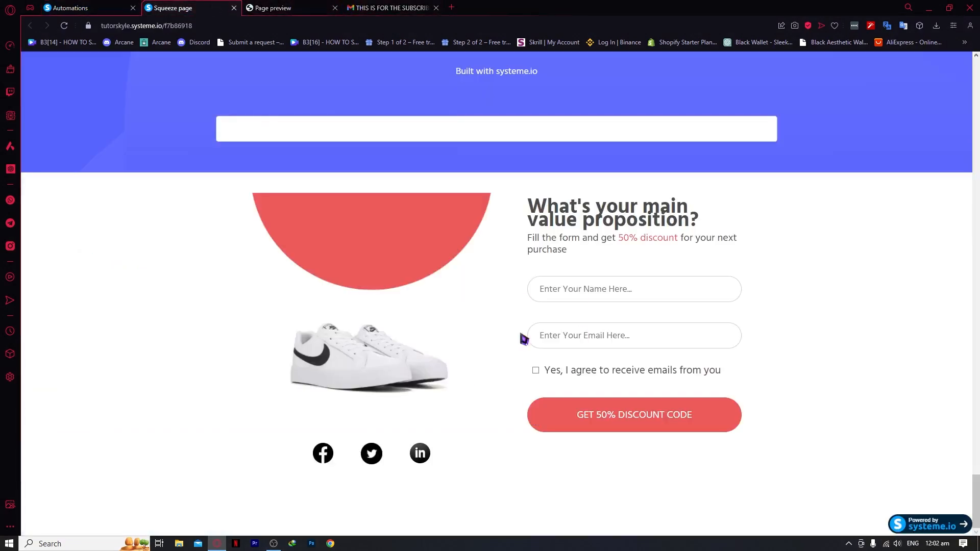
click(124, 7)
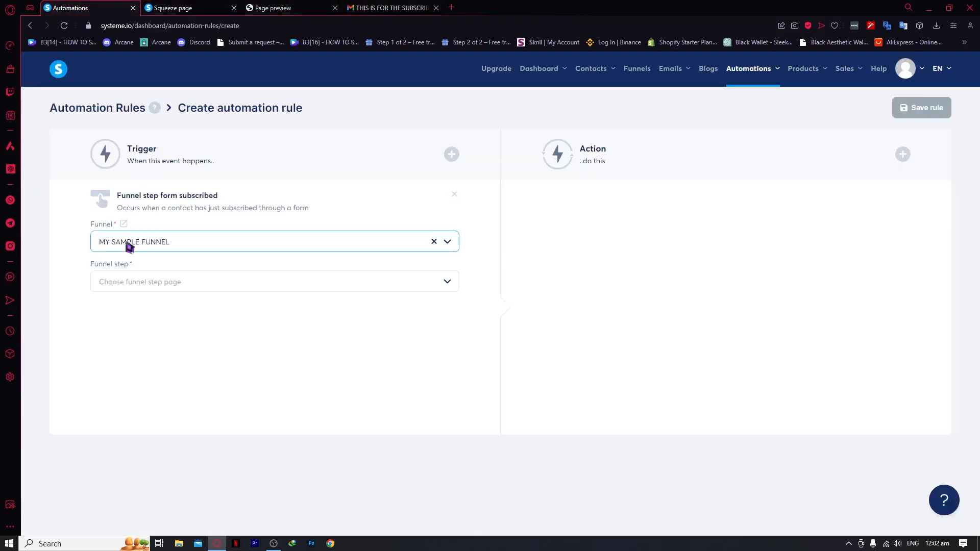
click(179, 281)
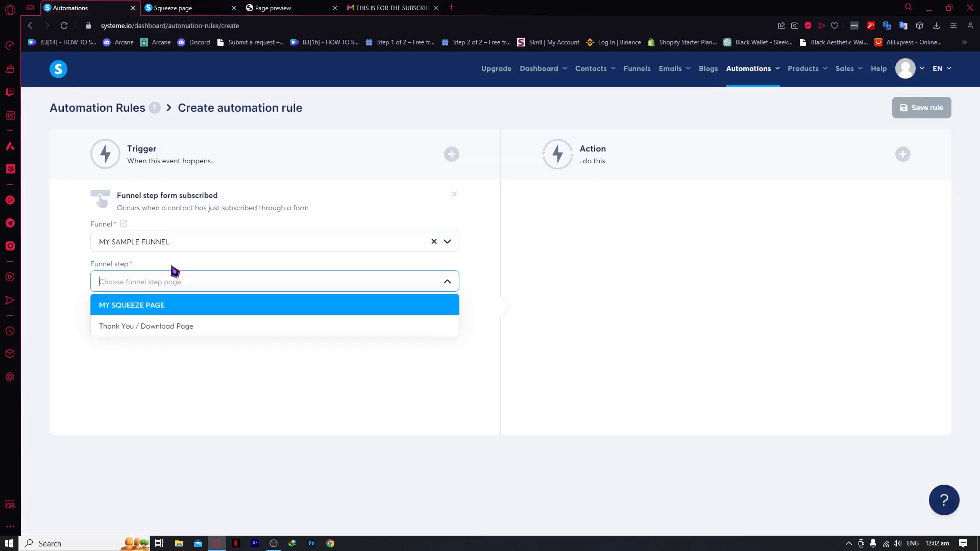
click(139, 304)
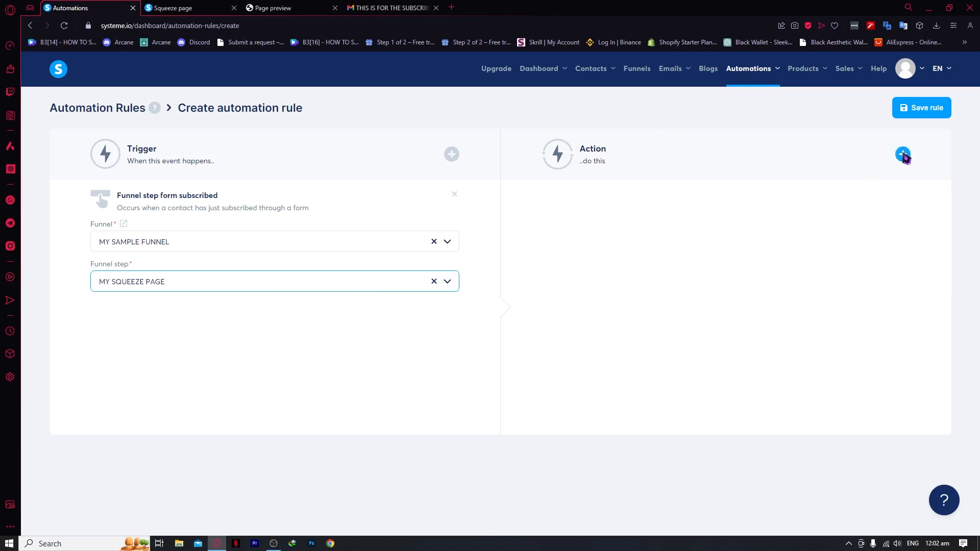
Add a 'Subscribe to campaign' action targeting test campaign and save the rule
click(902, 155)
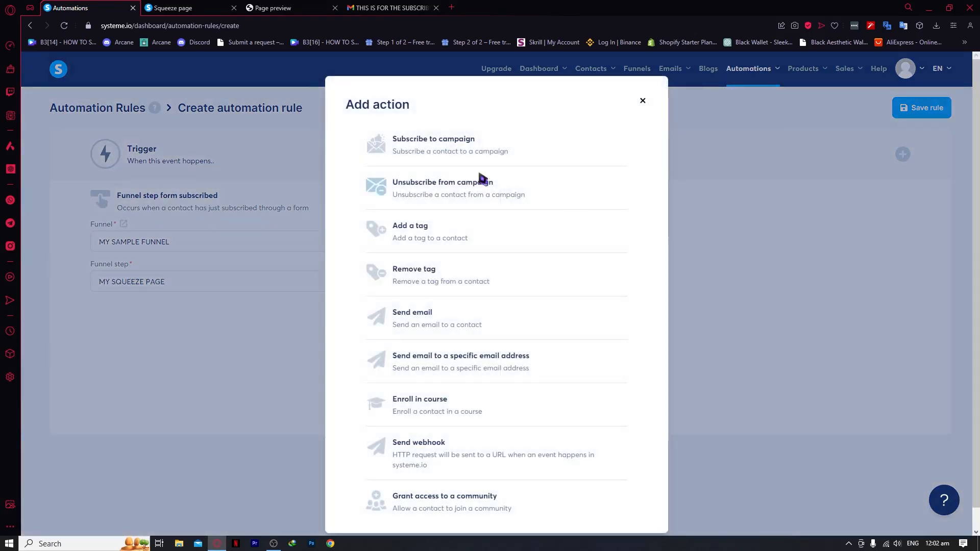
click(380, 144)
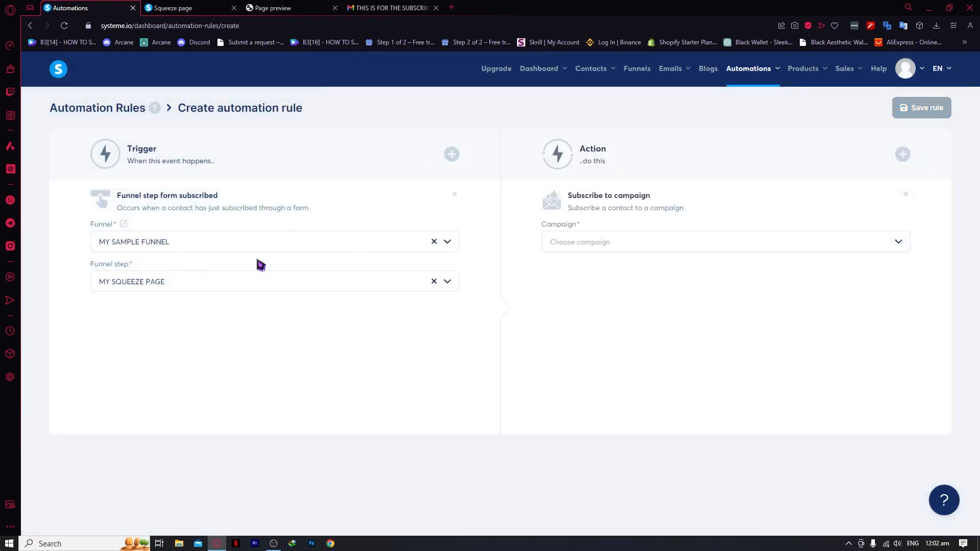
click(603, 244)
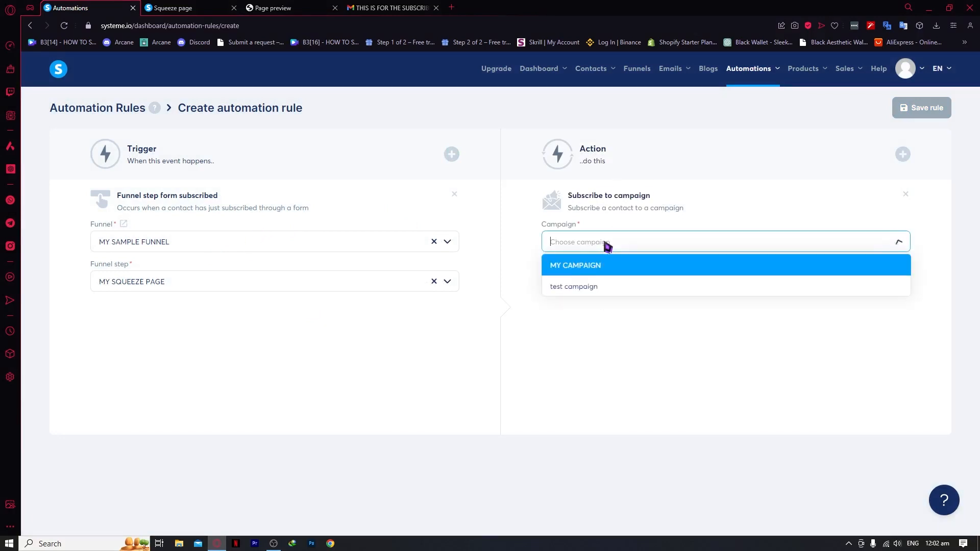
click(580, 291)
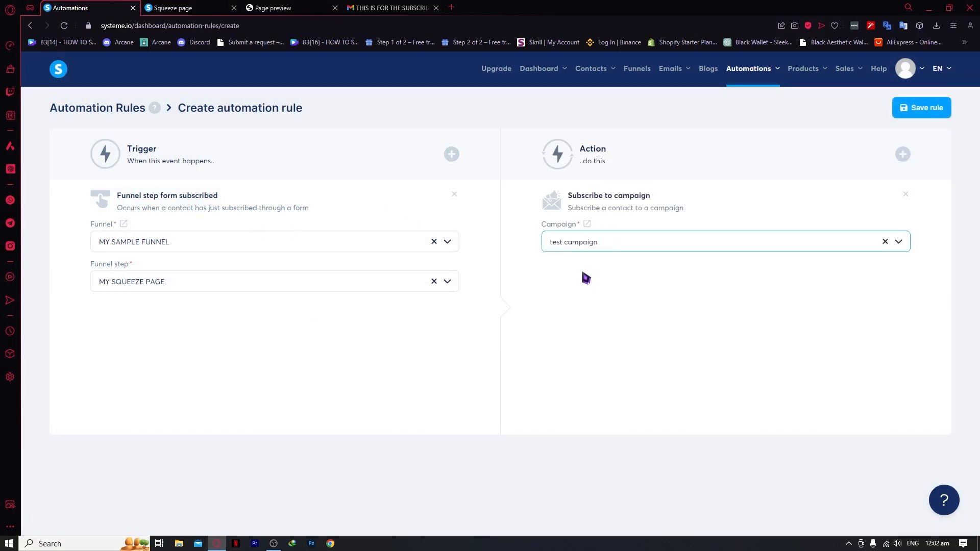
click(597, 243)
click(585, 284)
click(921, 107)
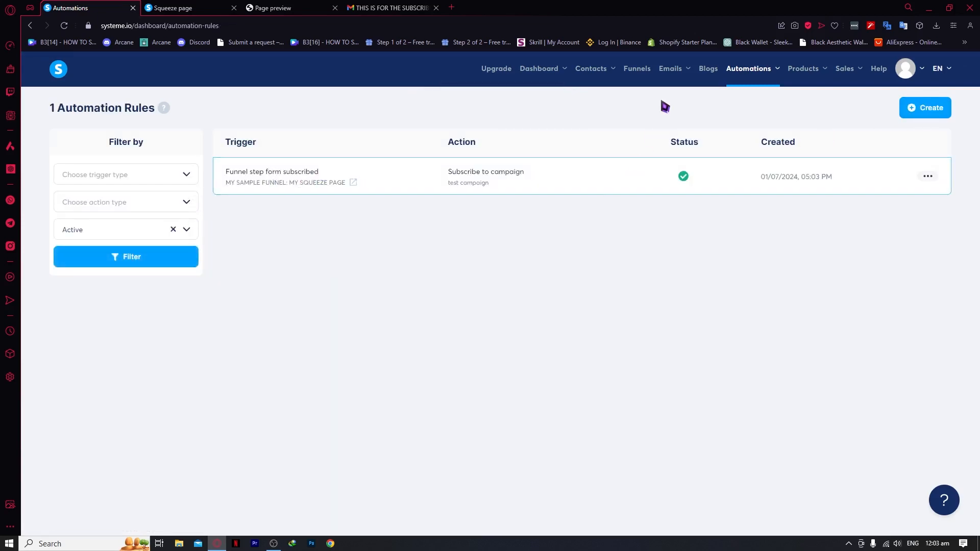
Go to Emails > Campaigns > test campaign and open its email in the classic editor
mouse_move(673, 74)
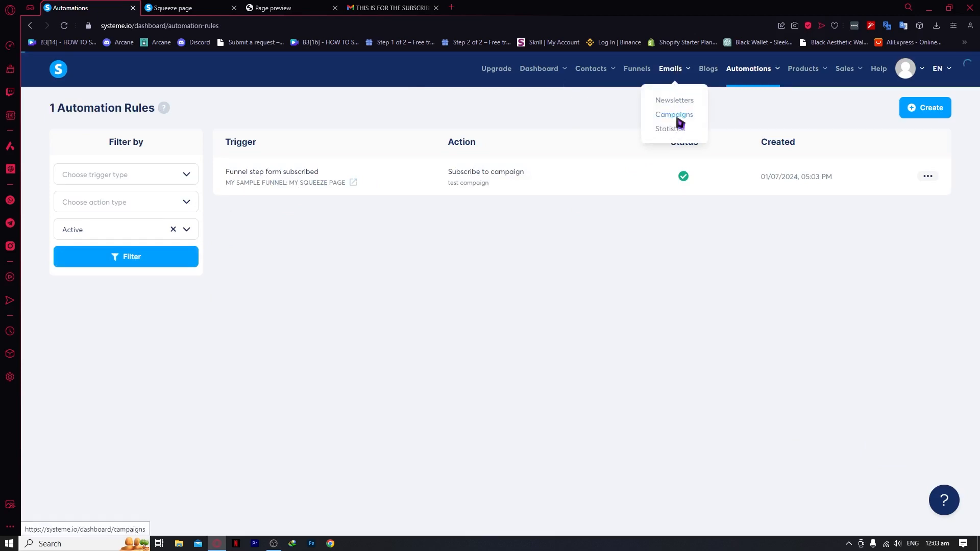
click(675, 115)
click(79, 174)
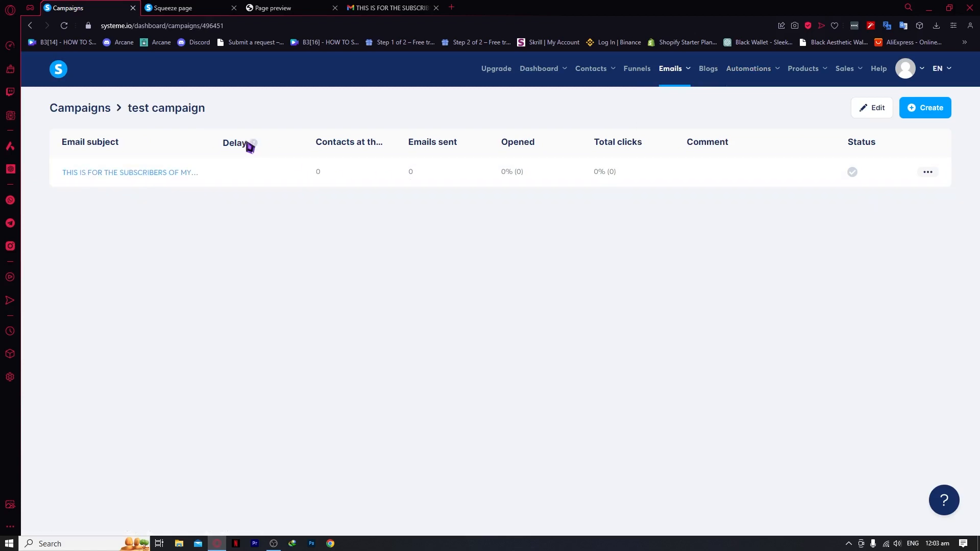
mouse_move(254, 144)
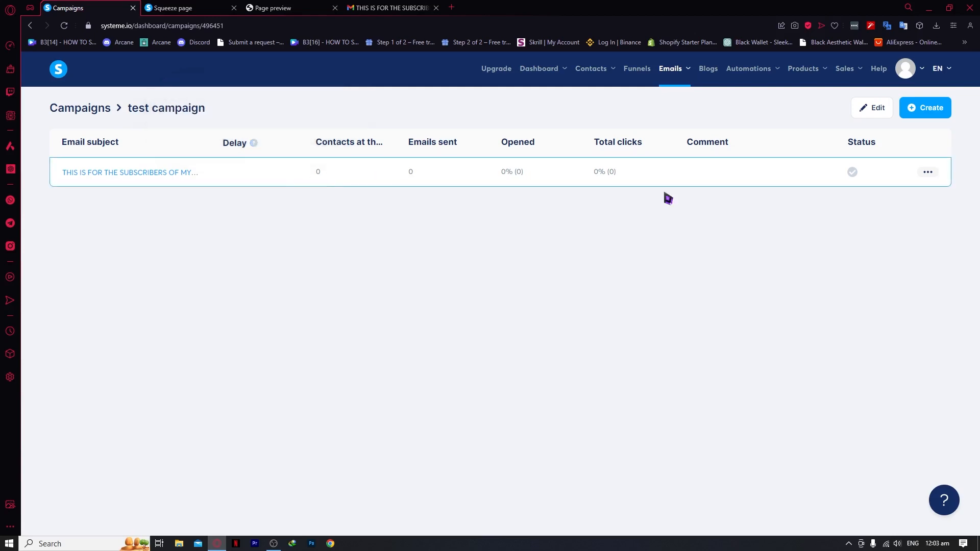
click(126, 173)
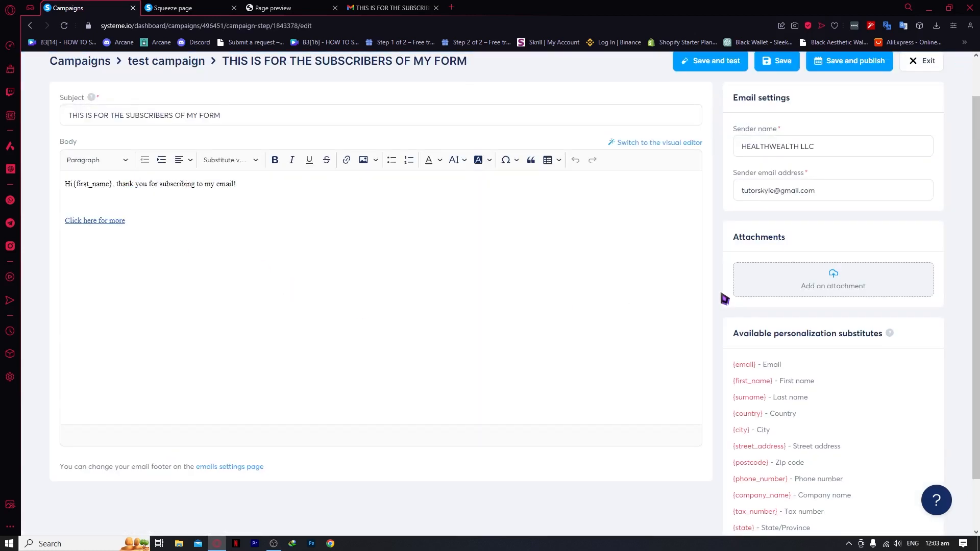
scroll(426, 280, down, 3)
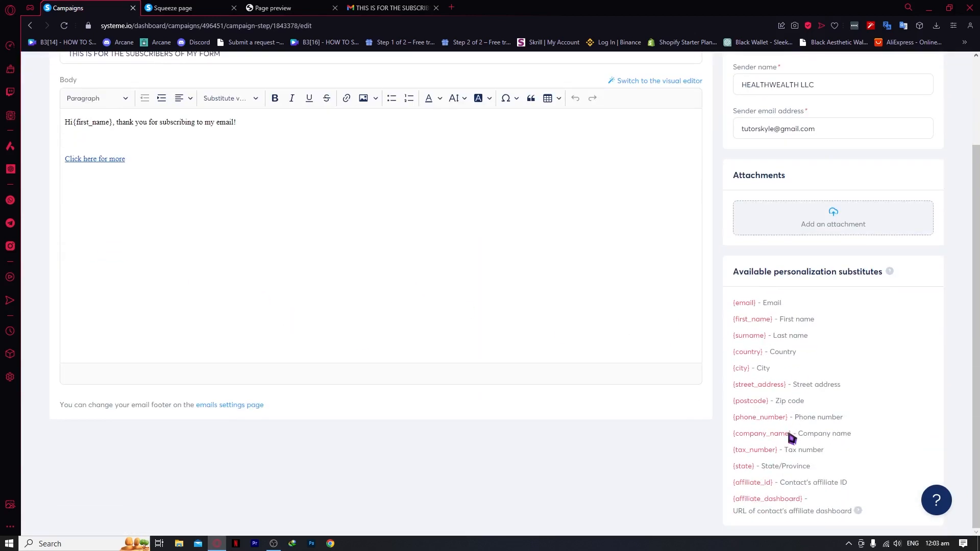
scroll(791, 397, up, 2)
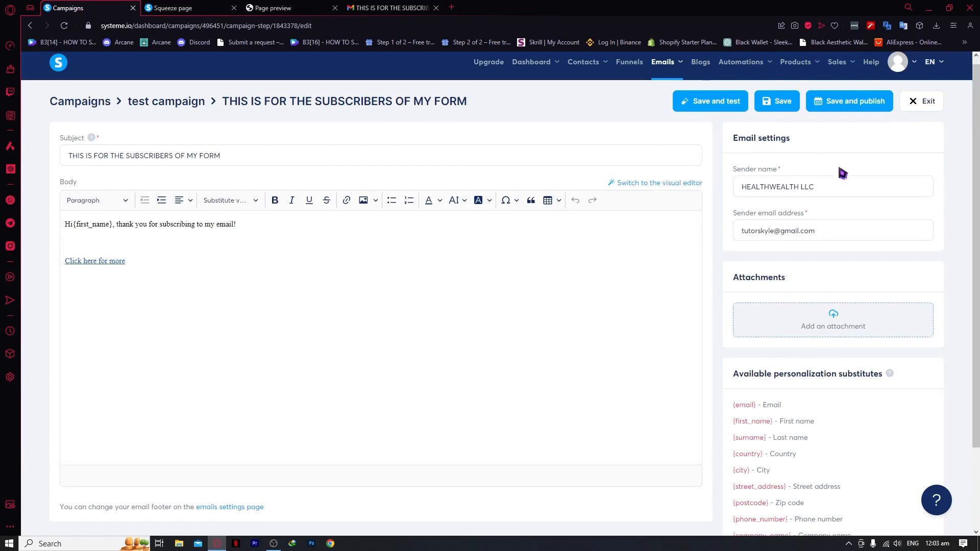
Save and publish the email and set its sending delay to 1 hour
click(841, 110)
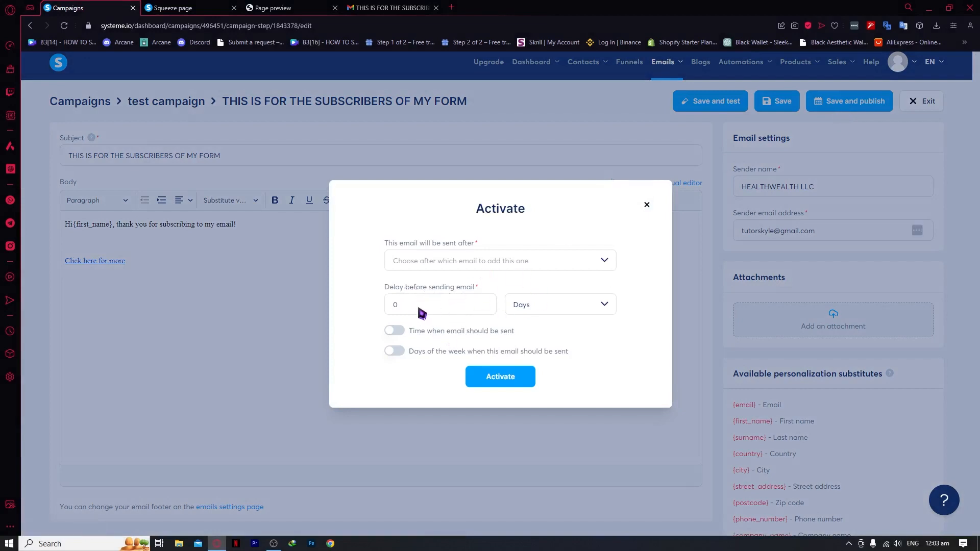
click(182, 7)
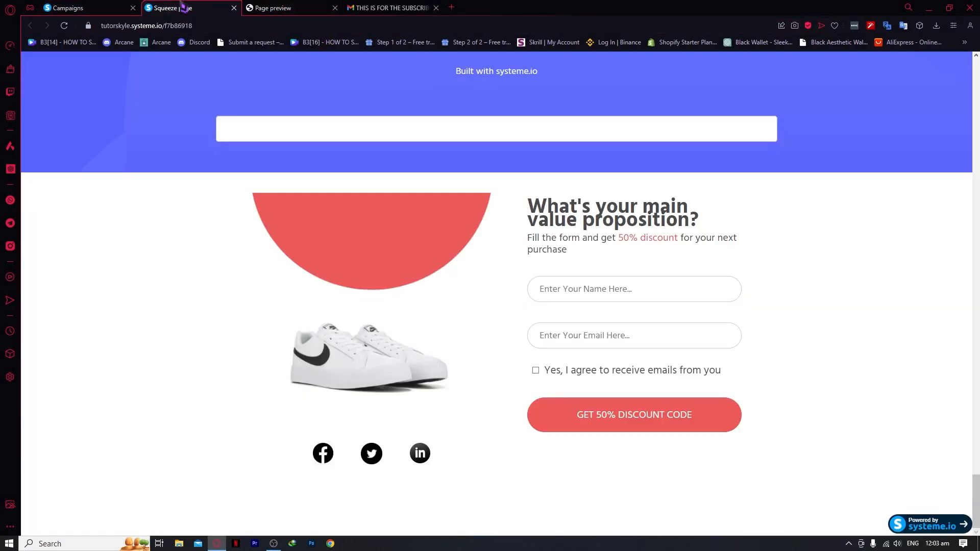
click(68, 7)
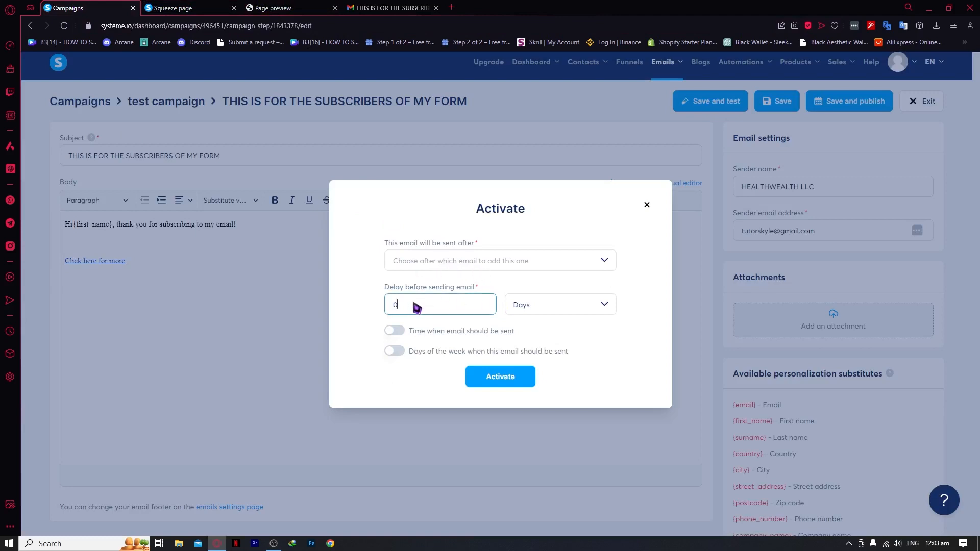
text(1)
click(530, 305)
click(523, 348)
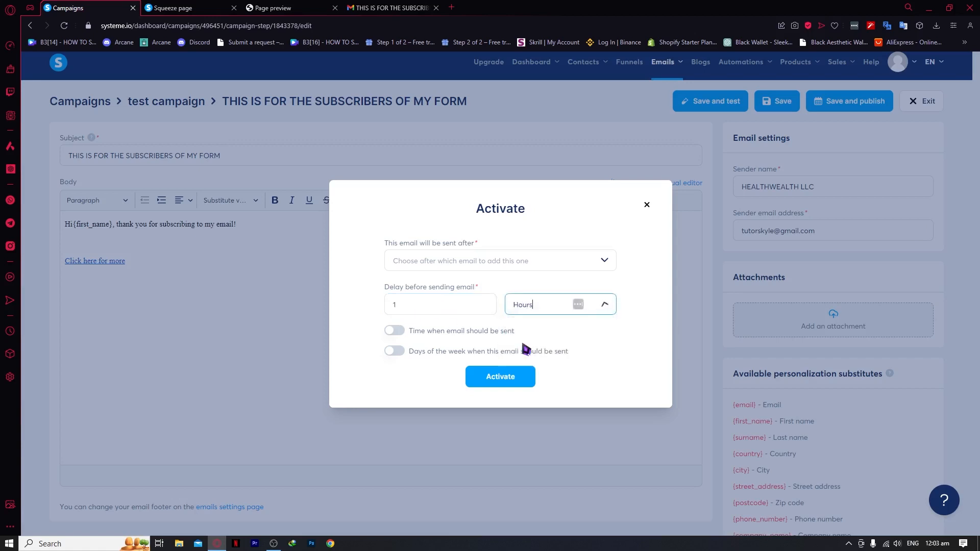
click(408, 307)
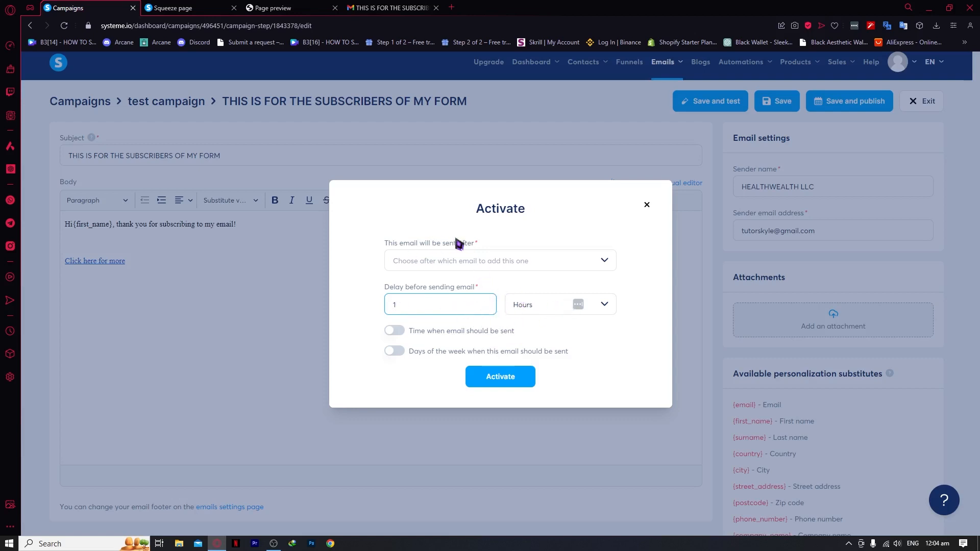
Turn on a 00 sending time and chosen-weekday sending, then activate the email
click(453, 259)
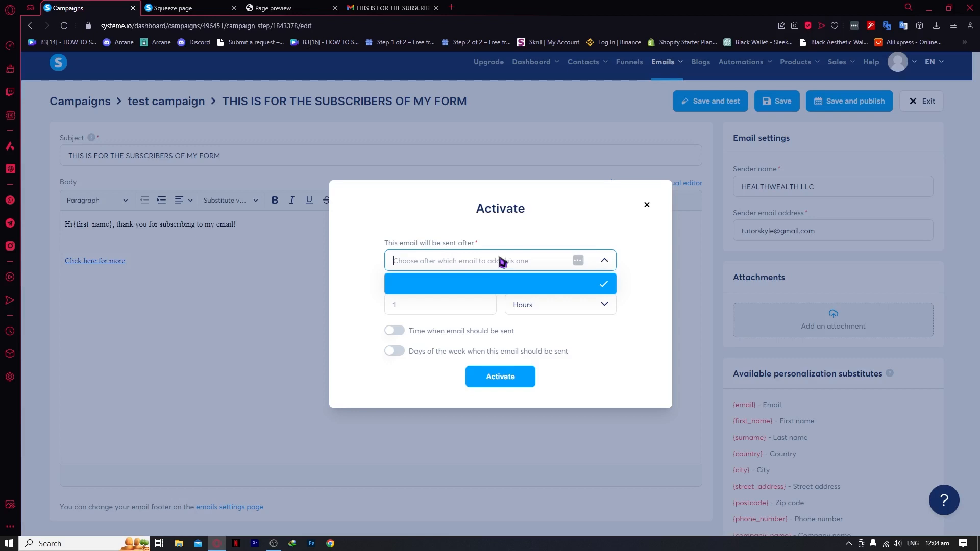
click(531, 285)
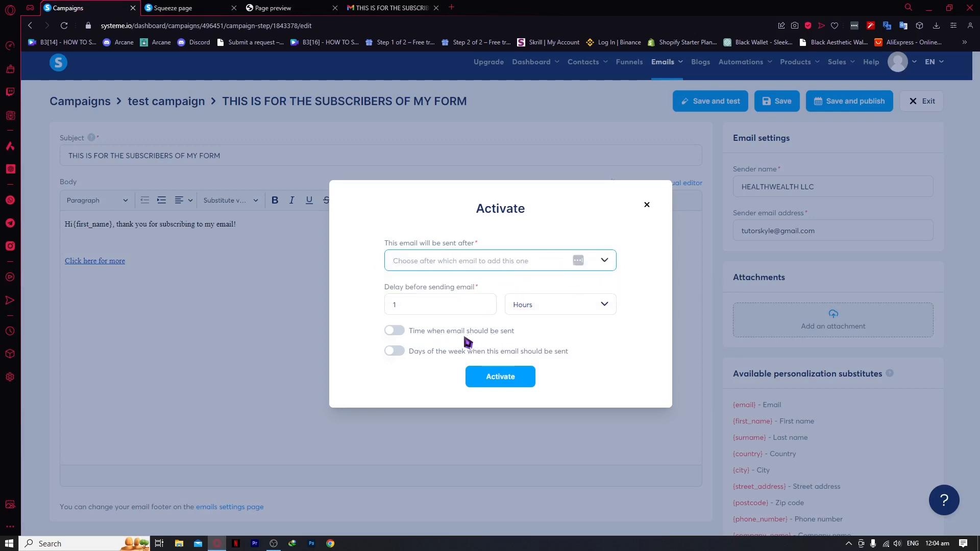
click(414, 339)
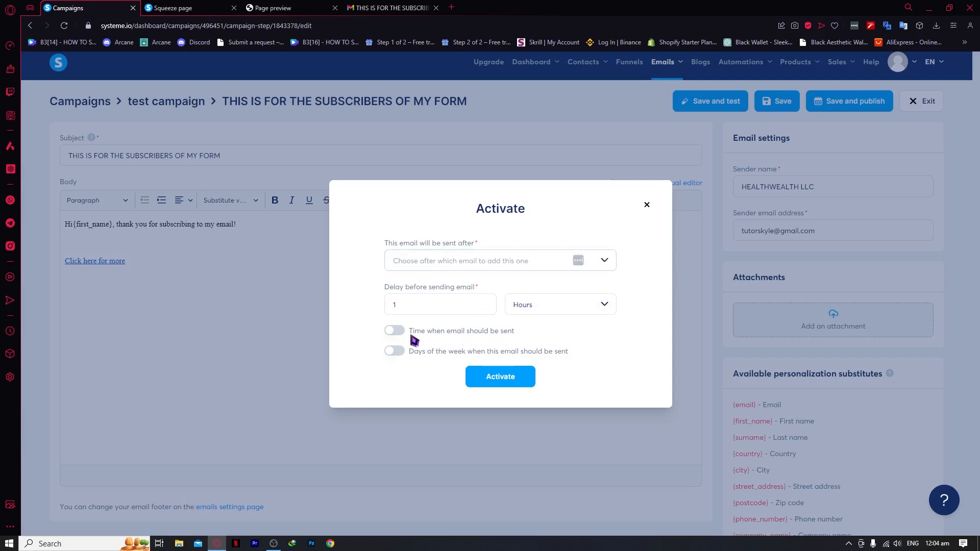
click(400, 335)
click(485, 338)
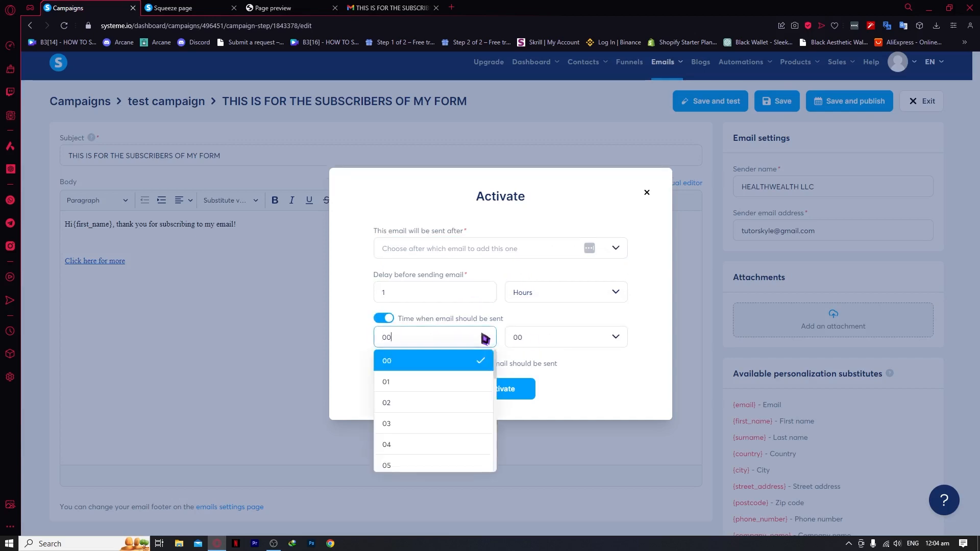
click(495, 349)
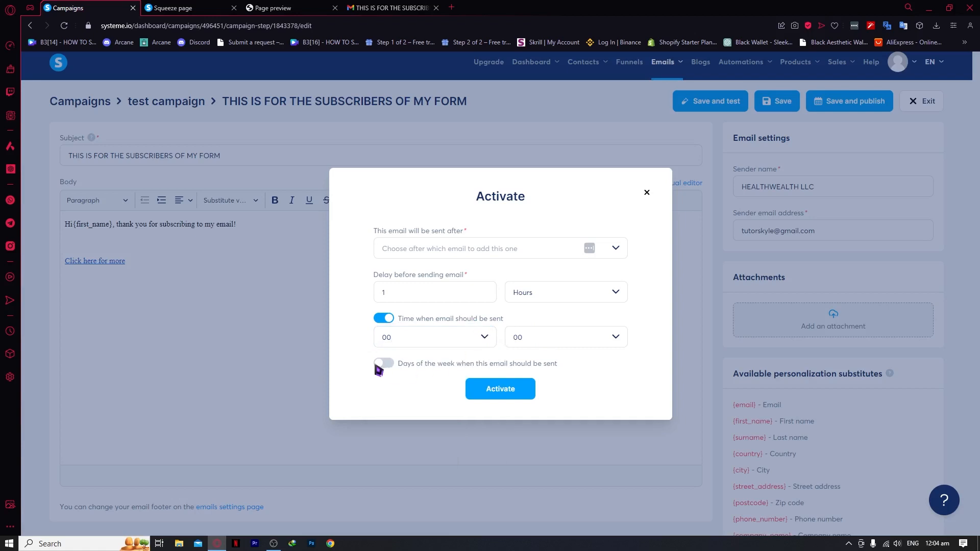
click(378, 366)
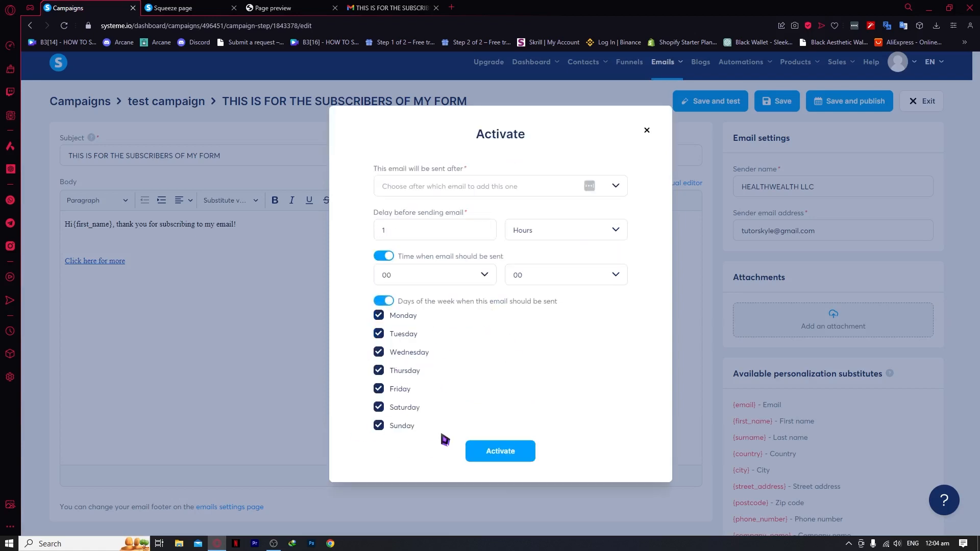
click(500, 453)
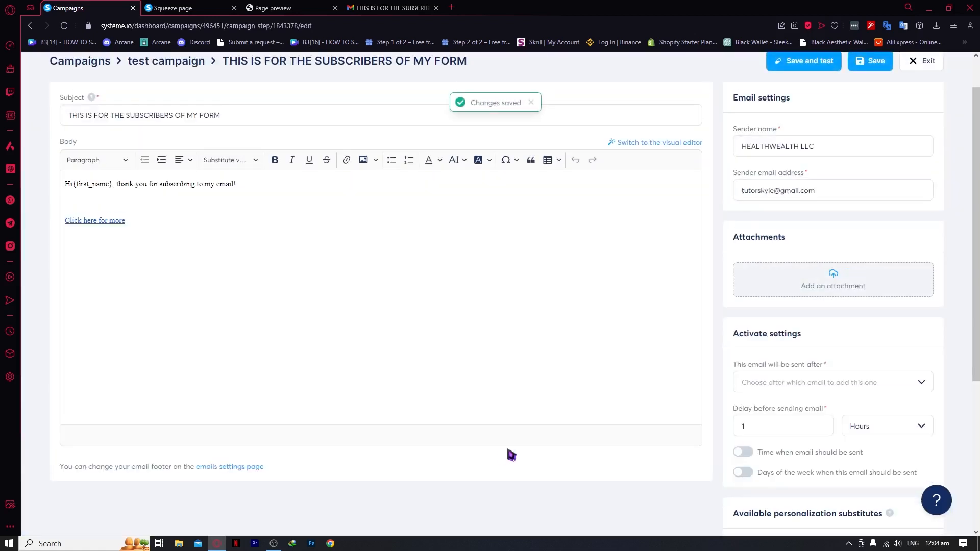
Save the email, then reopen test campaign to check its 1-hour delay and active status
scroll(511, 455, up, 1)
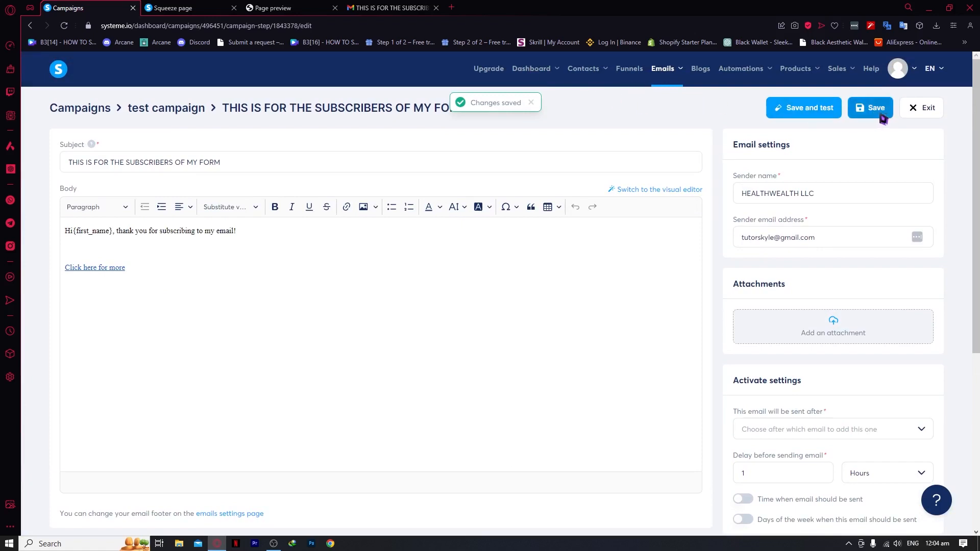
click(880, 115)
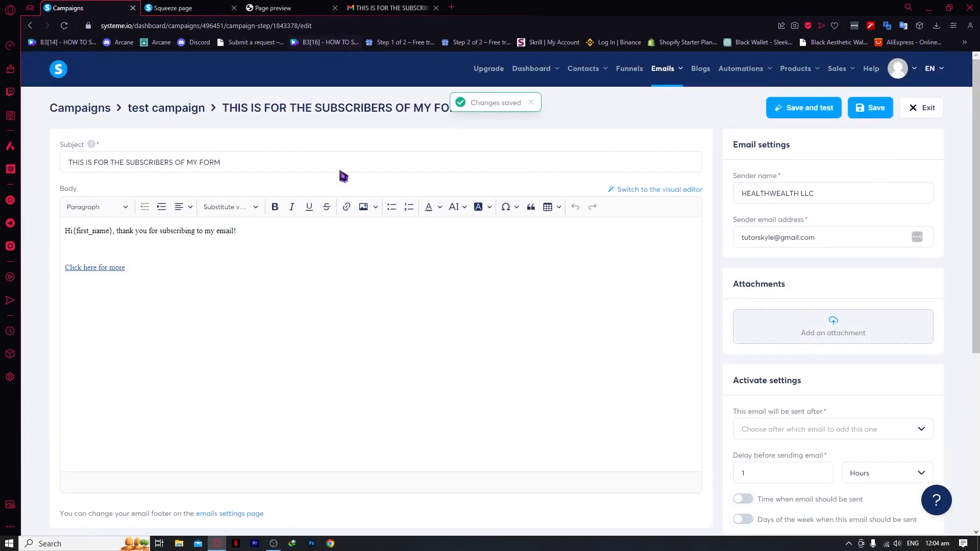
mouse_move(678, 67)
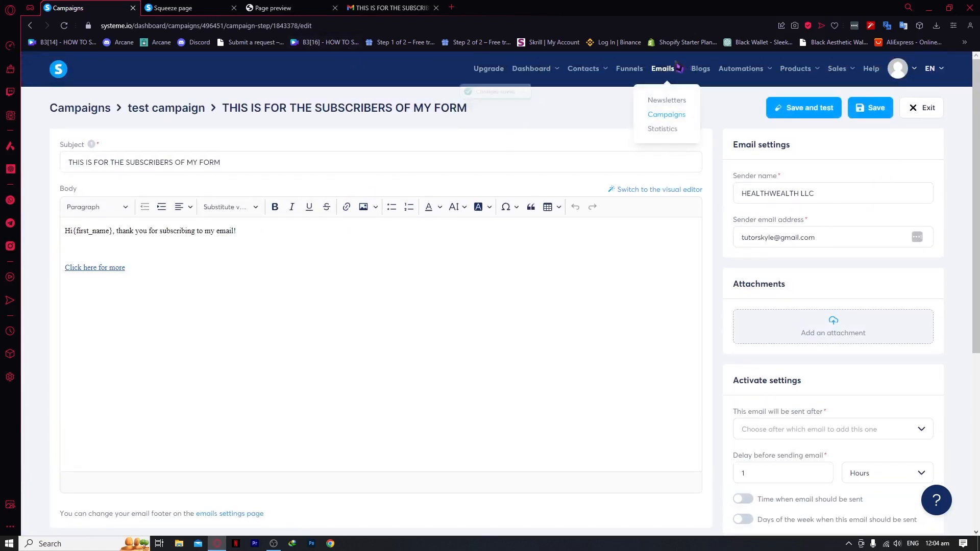
click(680, 115)
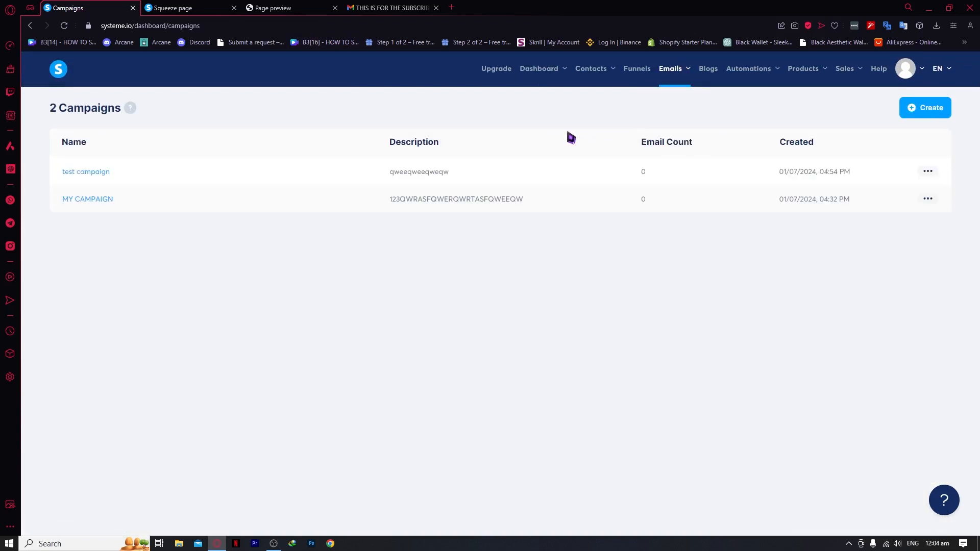
click(94, 173)
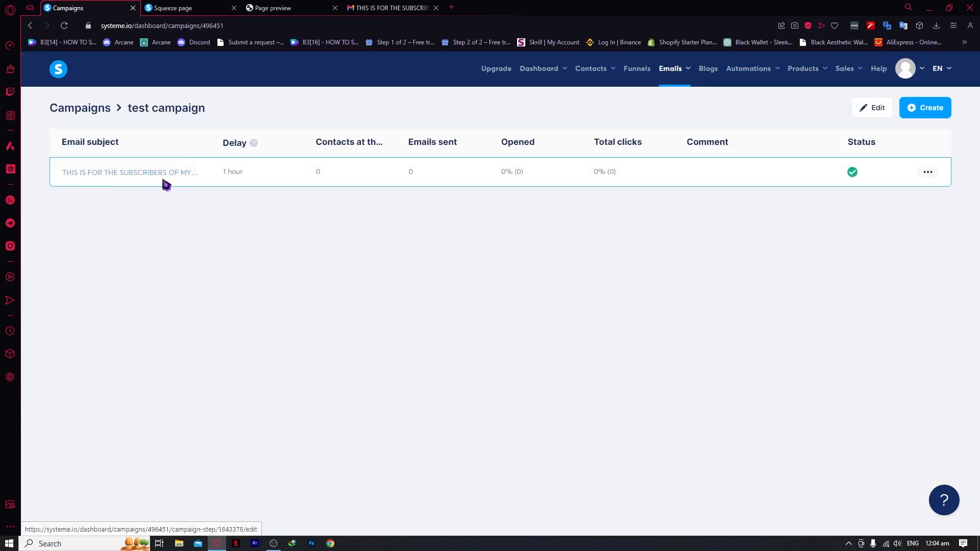